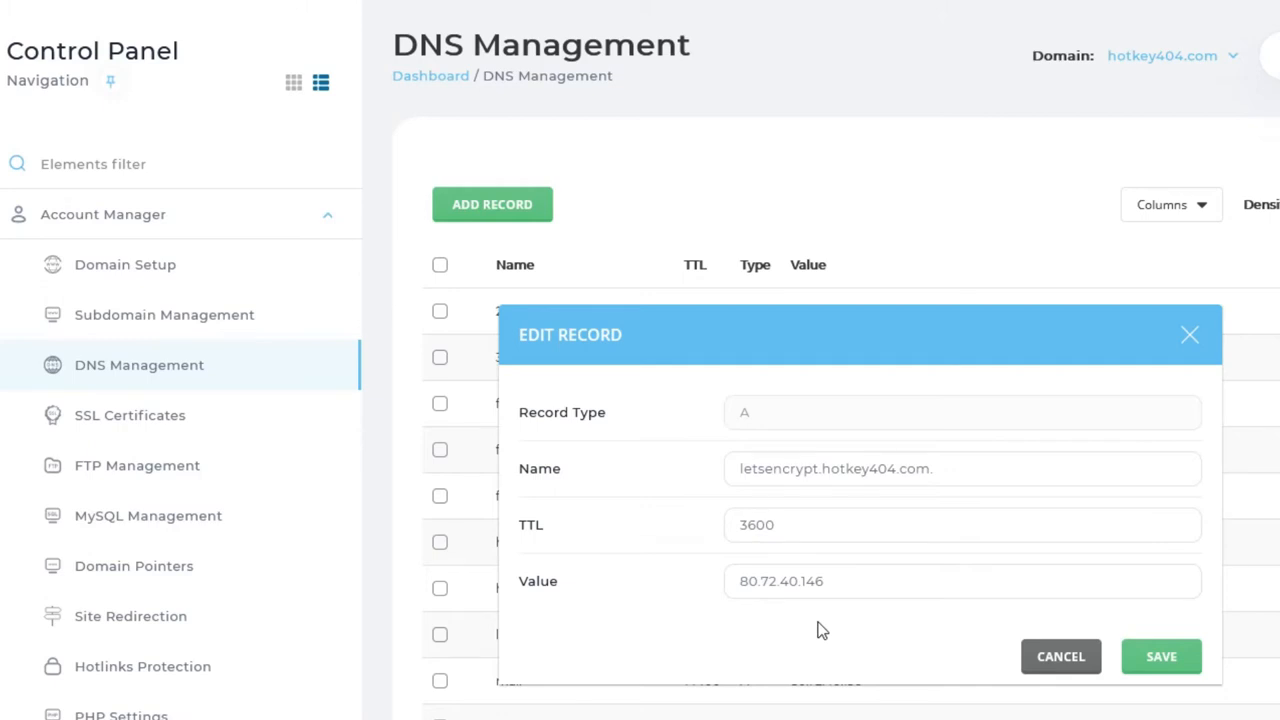
# - Check the A record's 80.72.40.146 address and select the name letsencrypt.hotkey404.com
pyautogui.tripleClick(862, 572)
pyautogui.click(871, 582)
pyautogui.moveTo(930, 472); pyautogui.dragTo(698, 472)
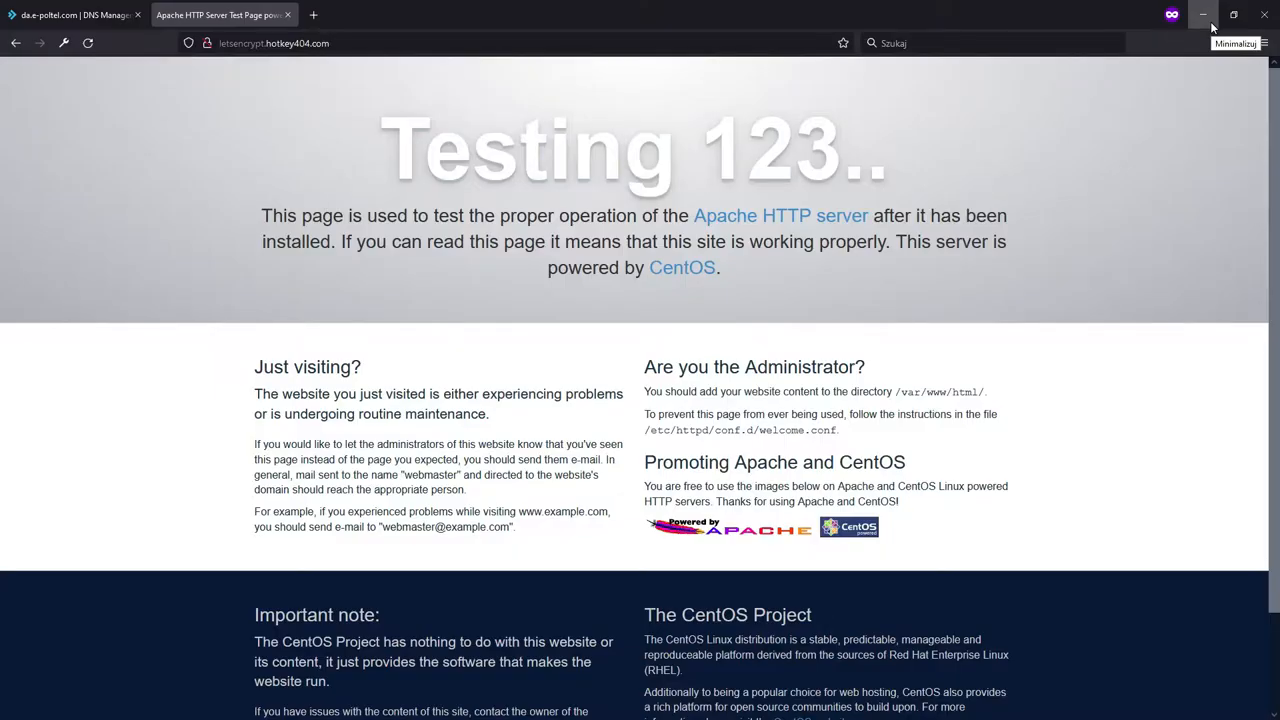
# - Minimize Firefox to bring the PuTTY root shell back into view
pyautogui.click(1212, 28)
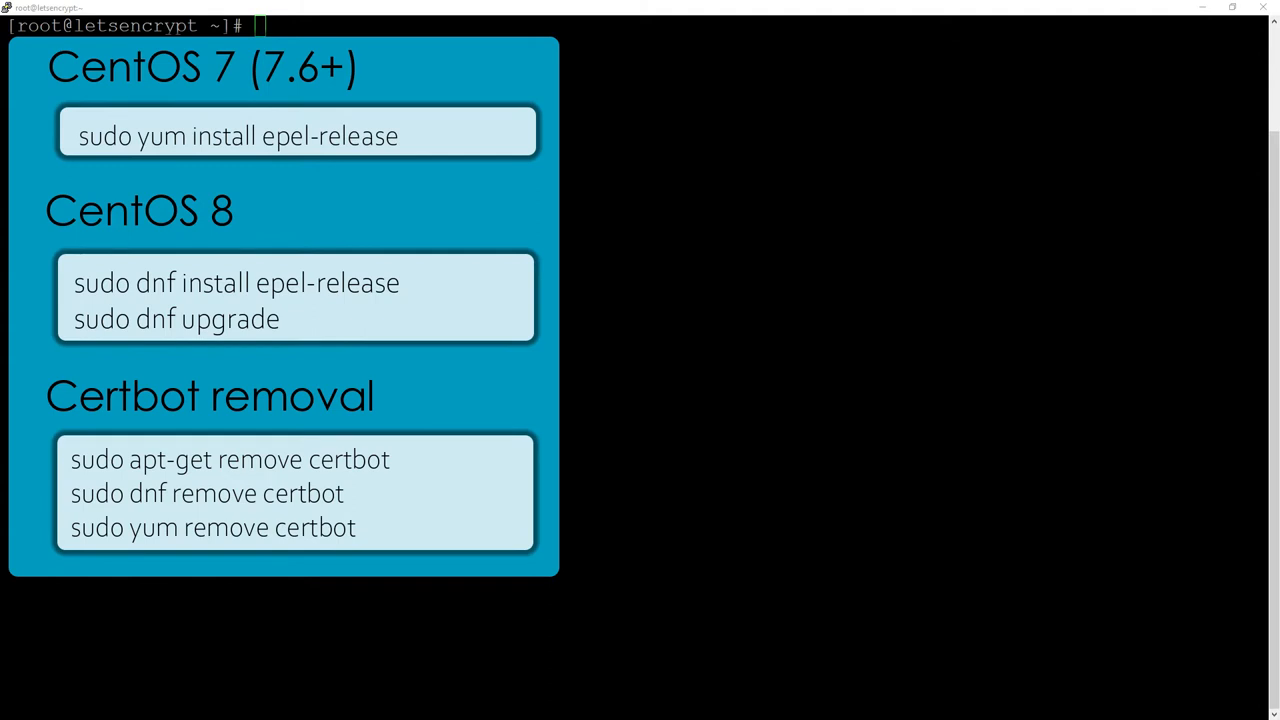
# - Verify root with whoami and update epel-release to 7-13 via sudo yum install
pyautogui.click(700, 400)
pyautogui.write('whoami')
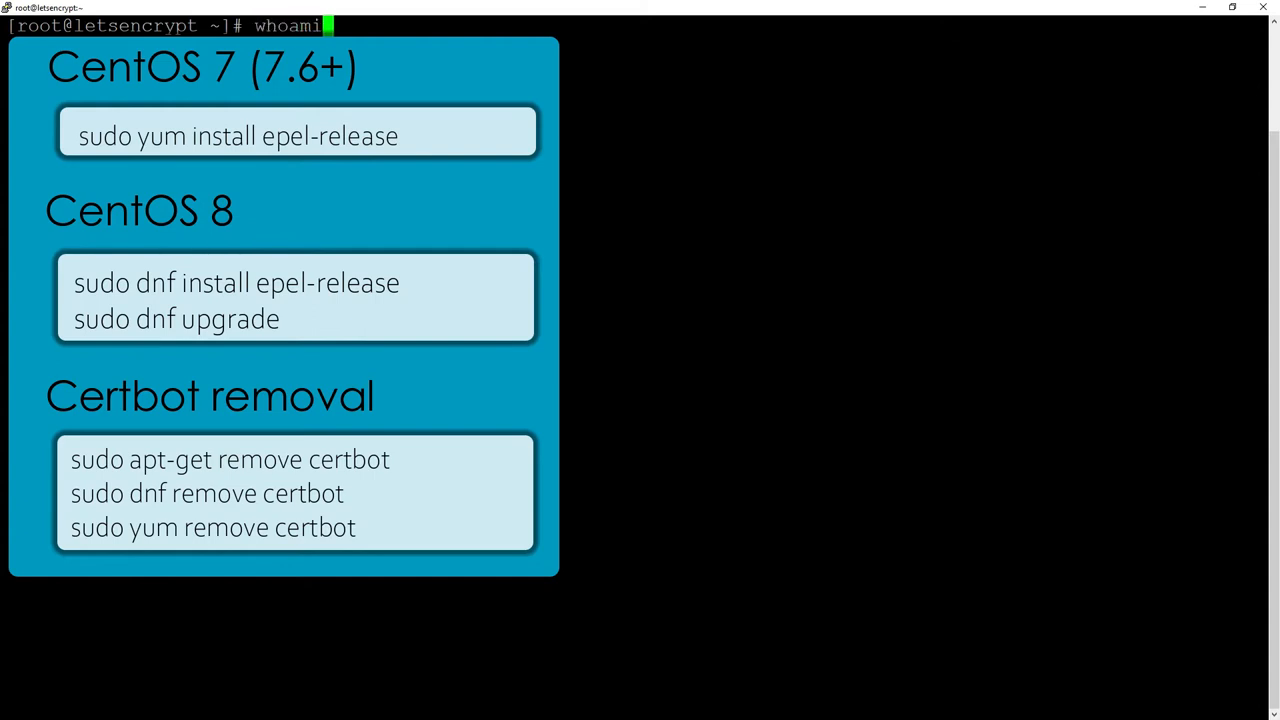
pyautogui.press('Return')
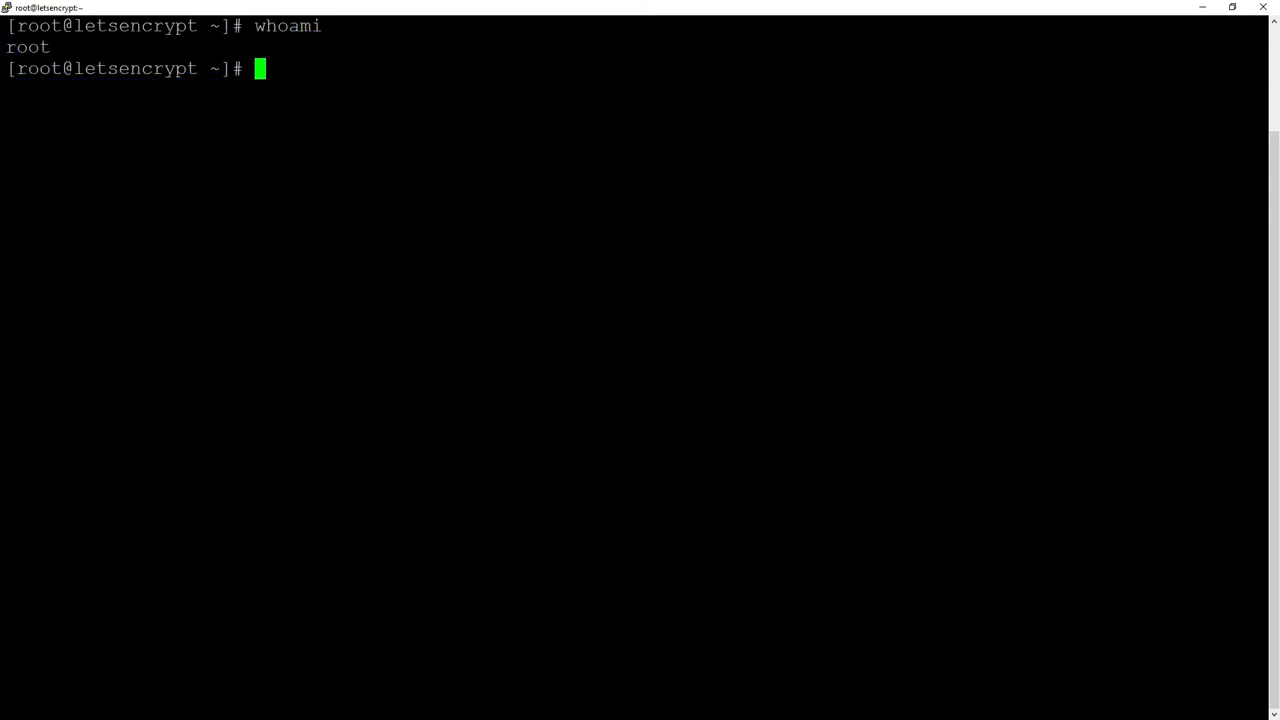
pyautogui.write('sudo yum ')
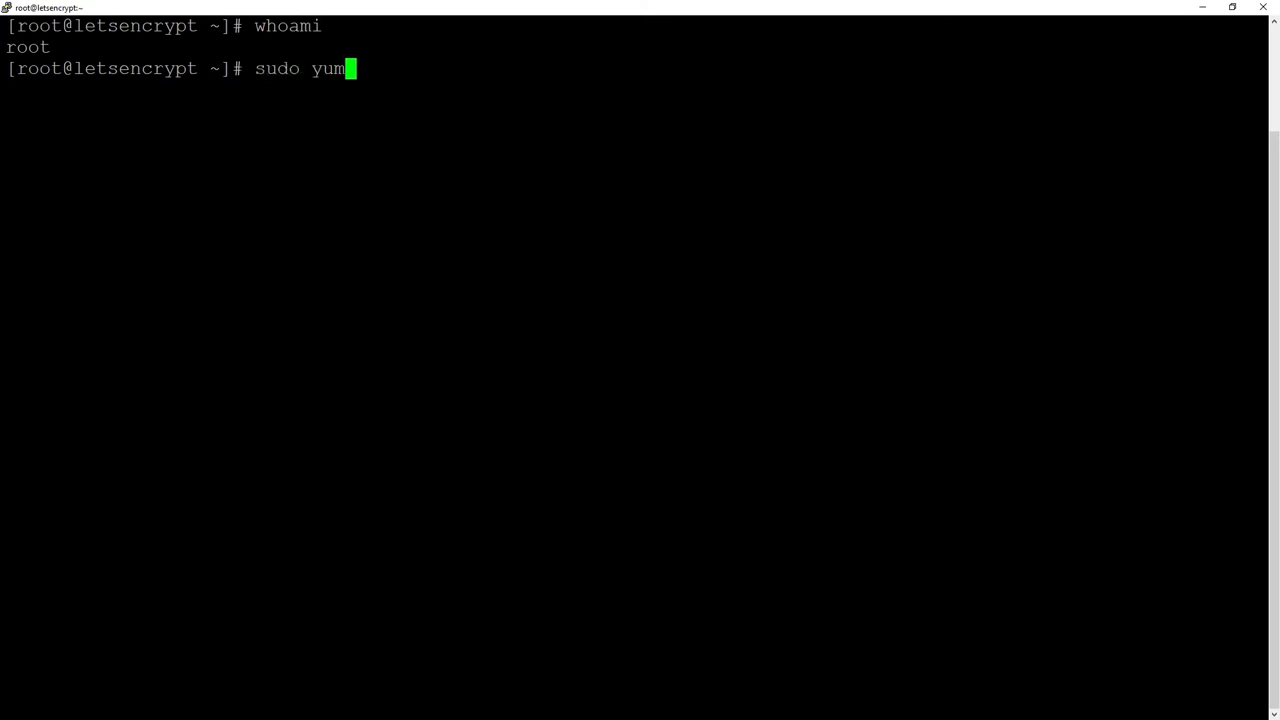
pyautogui.write('install e')
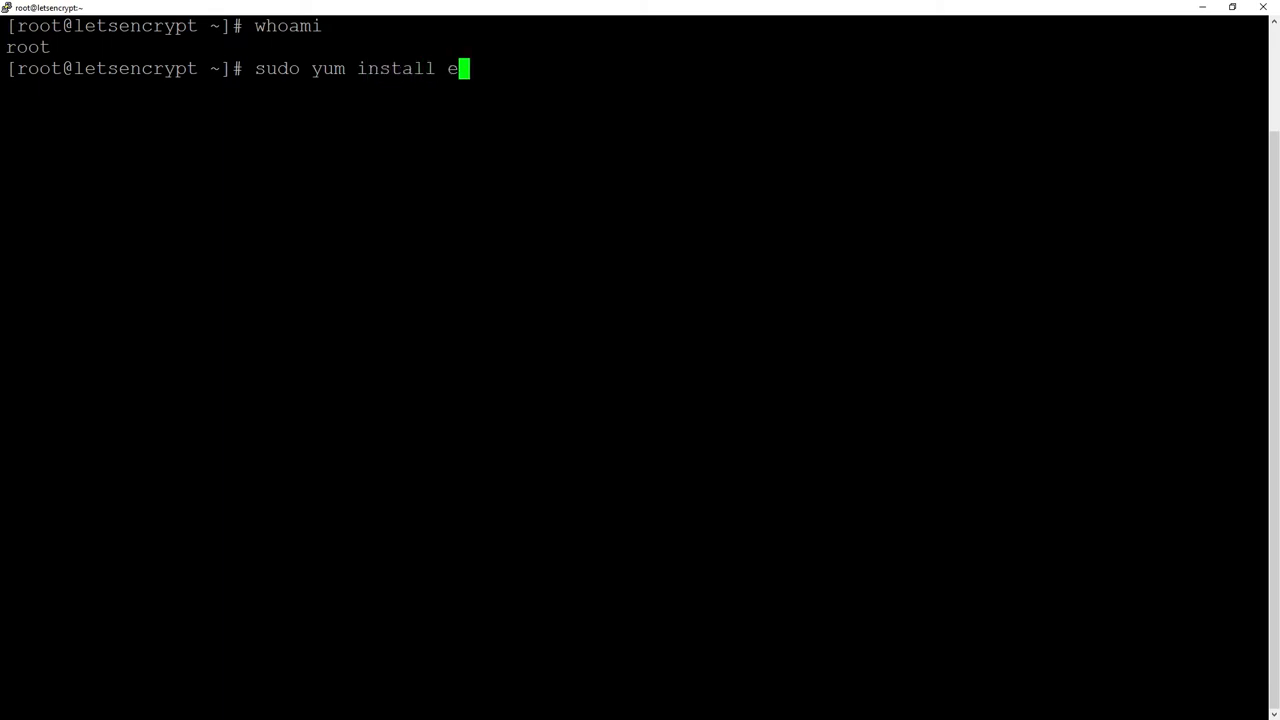
pyautogui.write('pel-release')
pyautogui.press('Return')
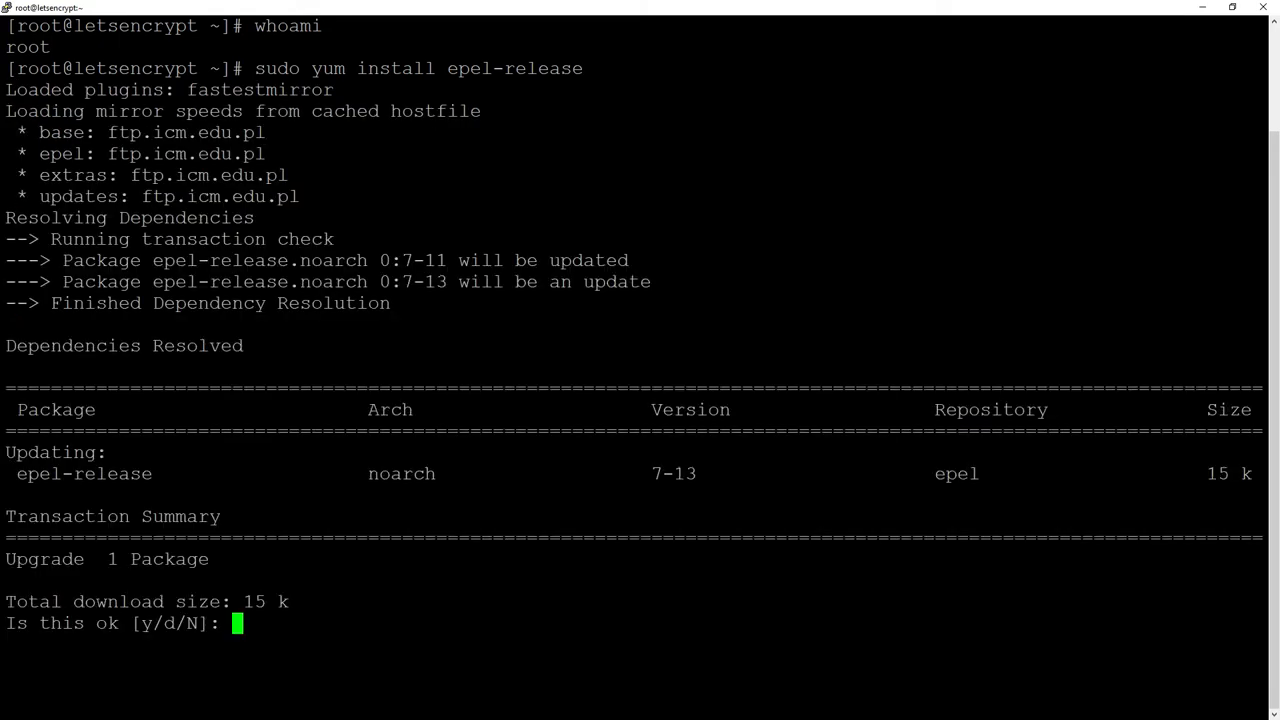
pyautogui.write('y')
pyautogui.press('Return')
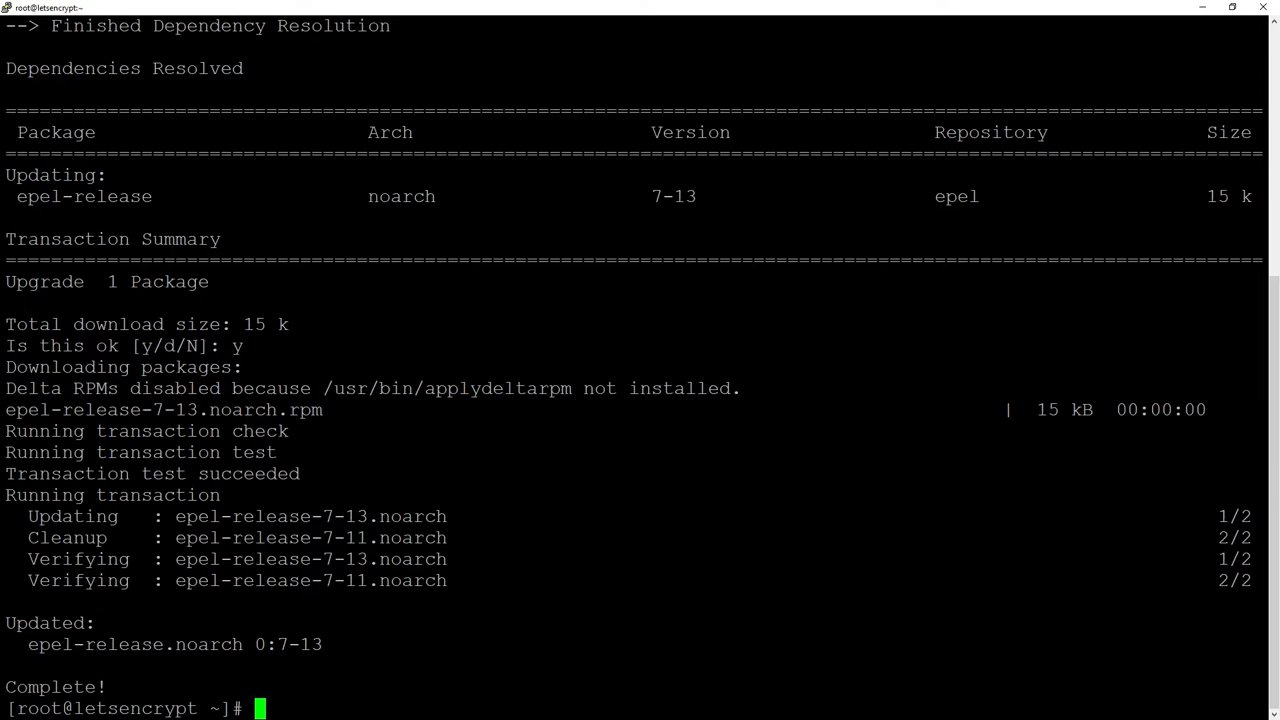
pyautogui.write('yum install snapd')
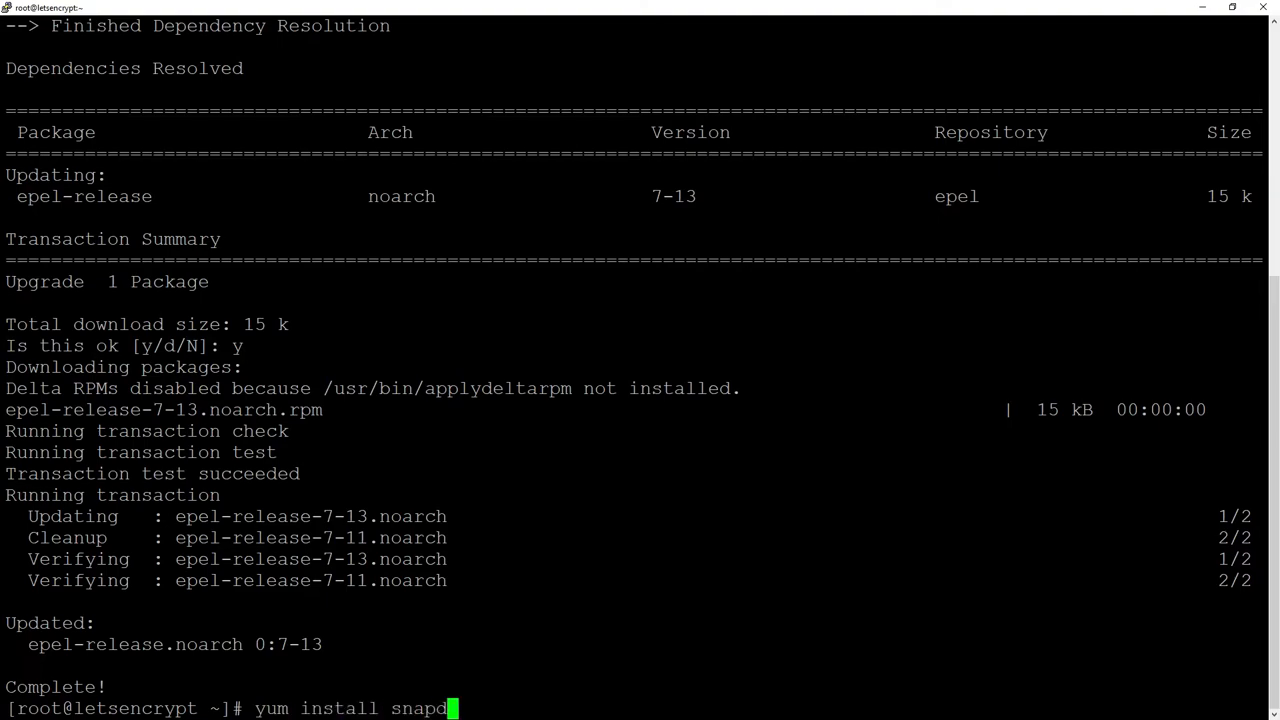
# - Install snapd with dependencies, enable snapd.socket now, and symlink /var/lib/snapd/snap to /snap
pyautogui.press('Return')
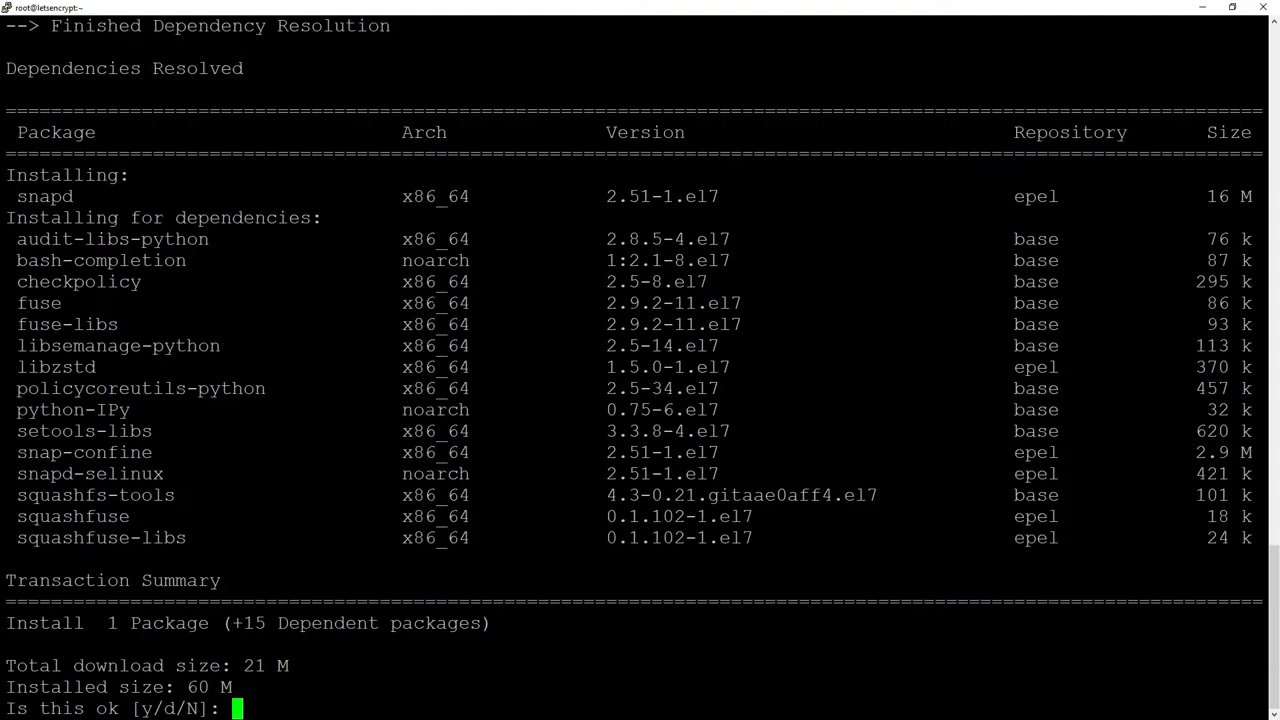
pyautogui.write('y')
pyautogui.press('Return')
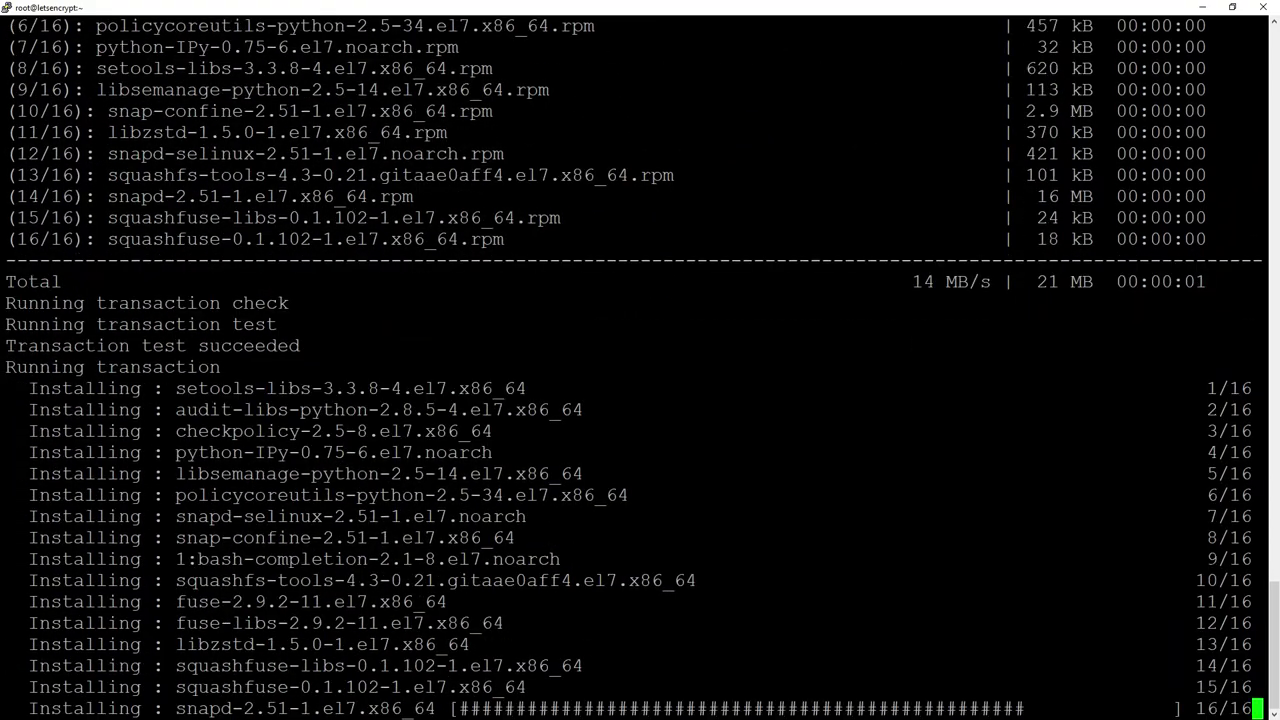
pyautogui.write('system')
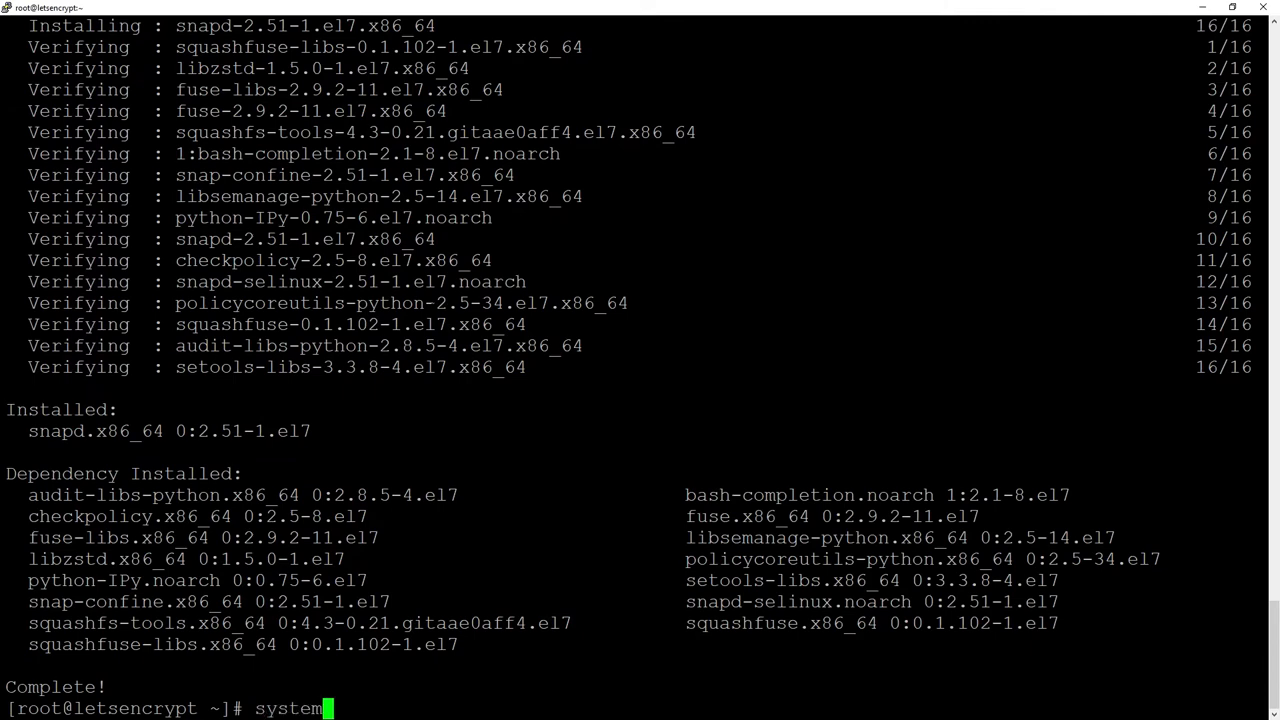
pyautogui.write('ctl enable --now snapd.socket')
pyautogui.press('Return')
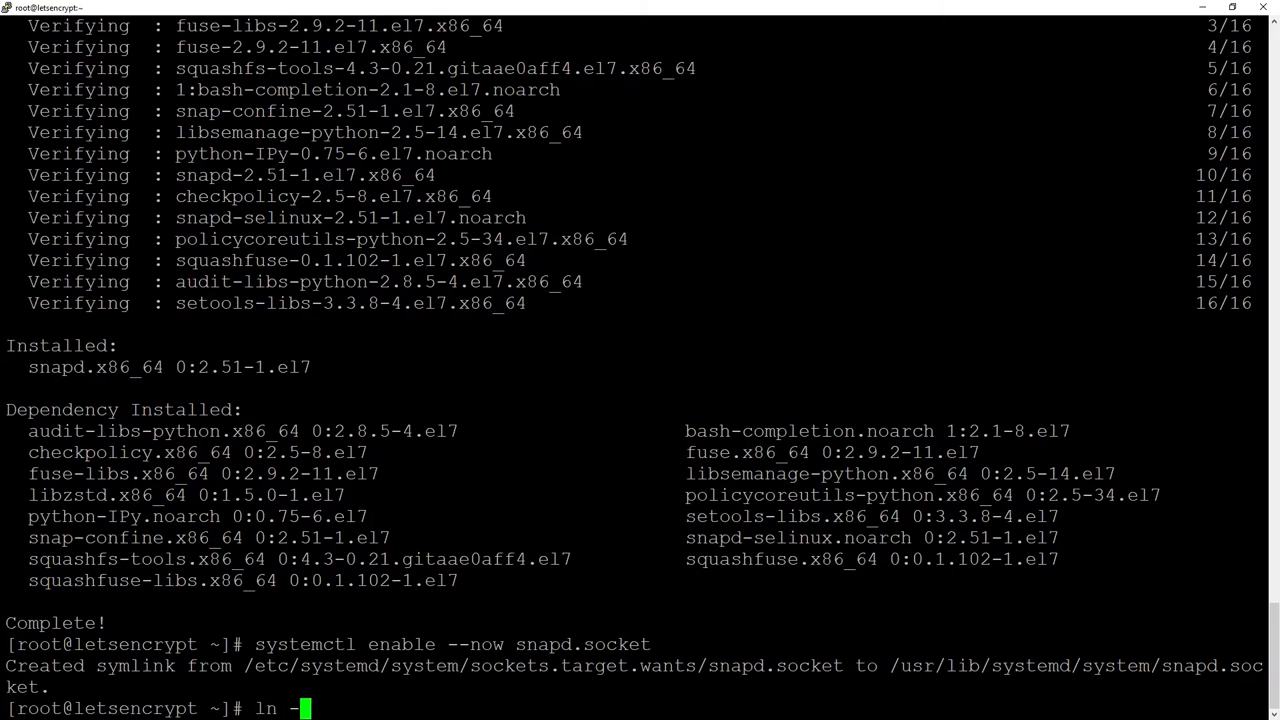
pyautogui.write('/var/lib/')
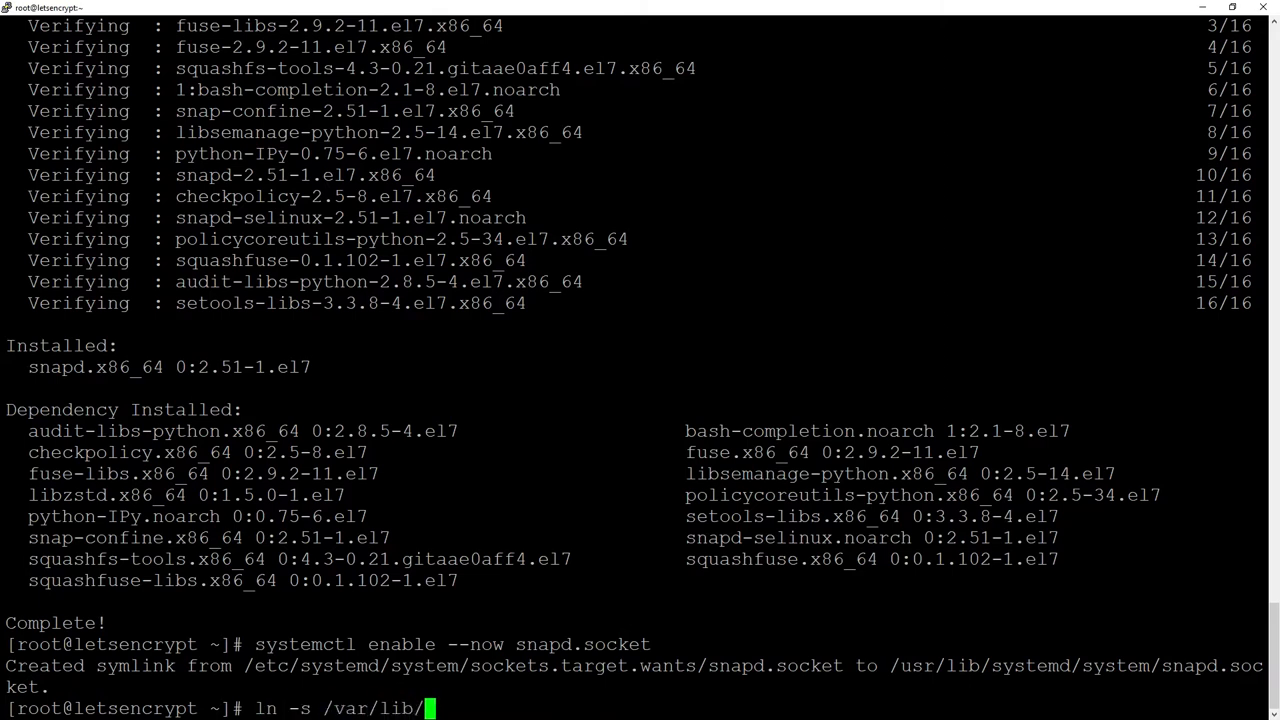
pyautogui.write('snapd/snap /snap')
pyautogui.press('Return')
pyautogui.write('snap install core; s')
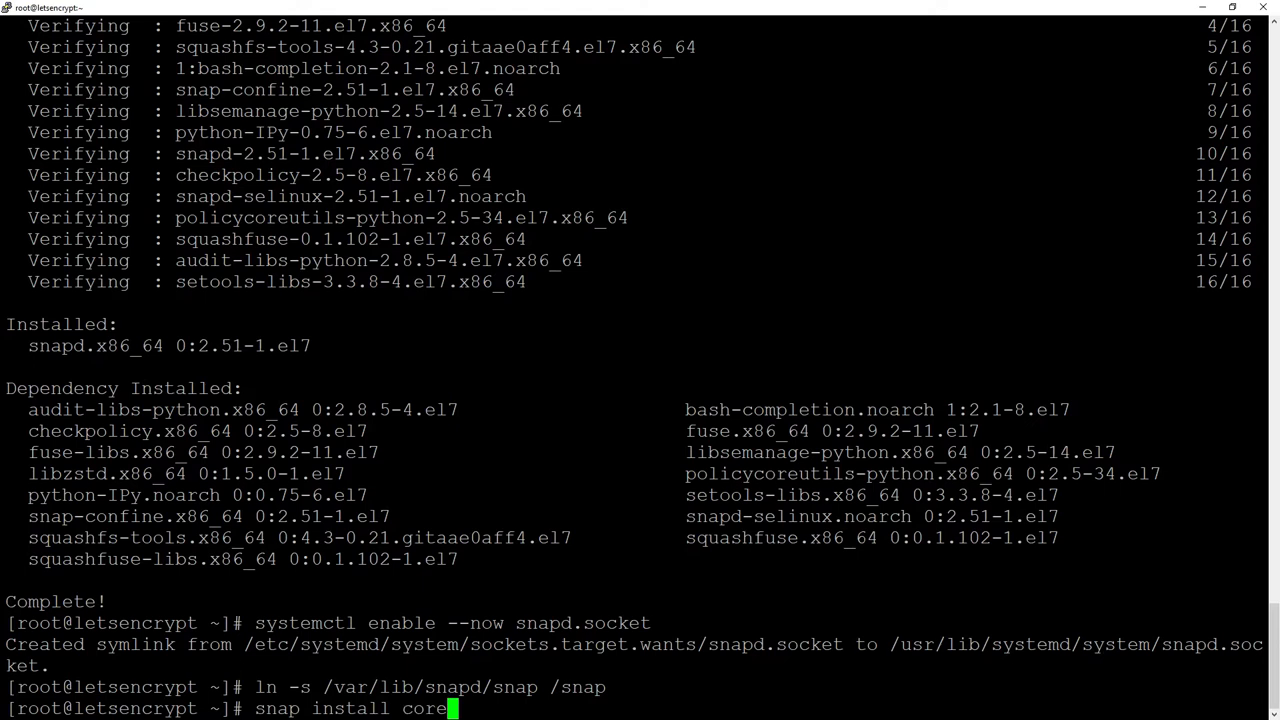
pyautogui.write('nap ')
pyautogui.write('refresh core')
# - Run snap install core; snap refresh core, retrying once so the core snap downloads
pyautogui.press('Return')
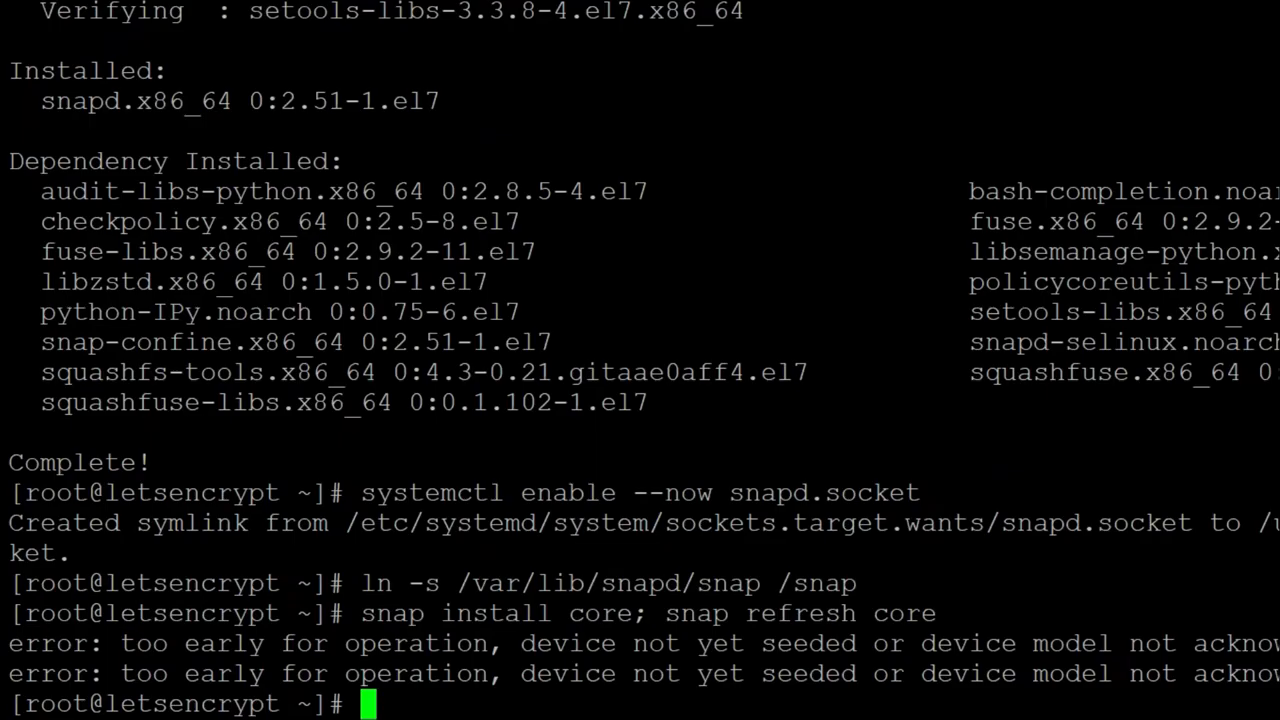
pyautogui.press('Up')
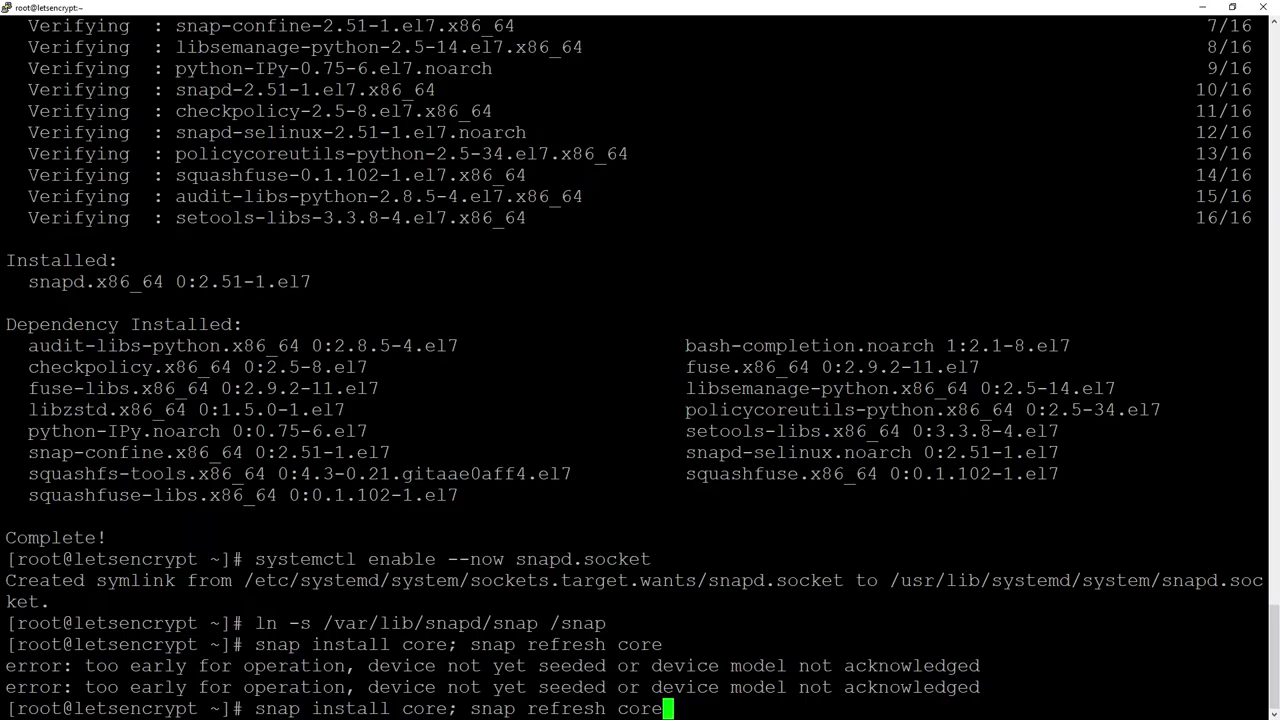
pyautogui.press('Return')
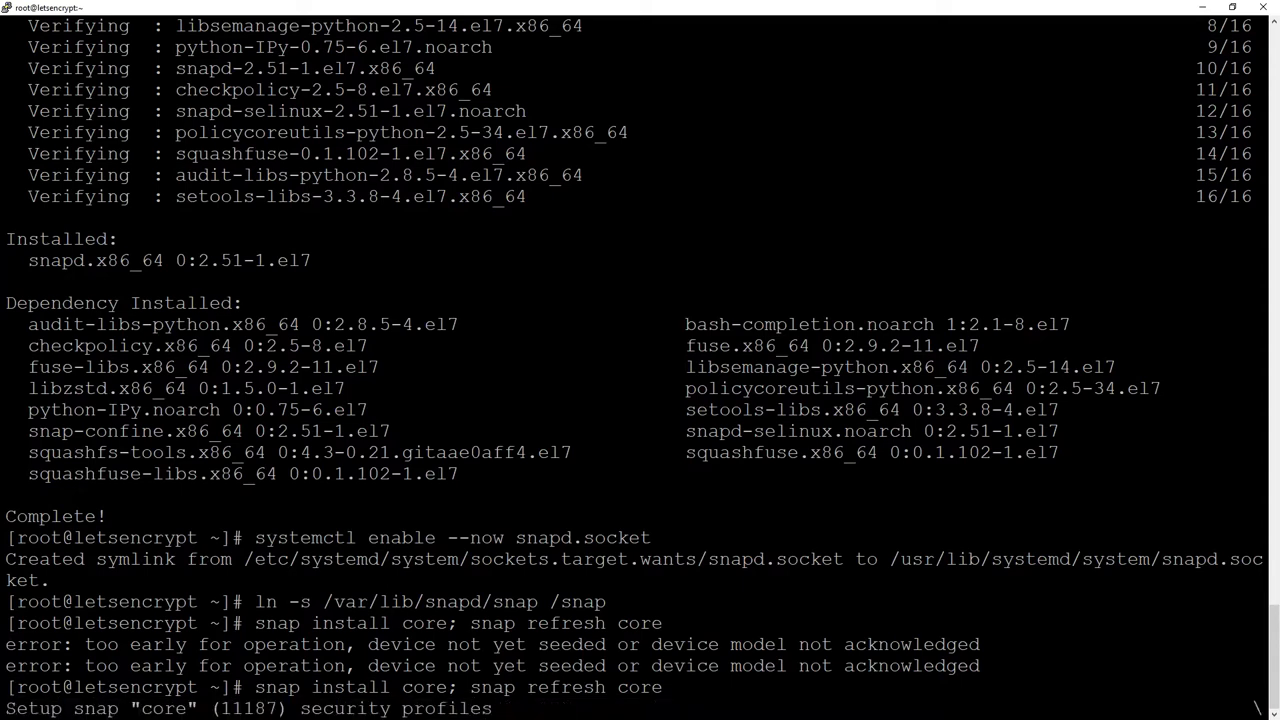
pyautogui.write('snap ')
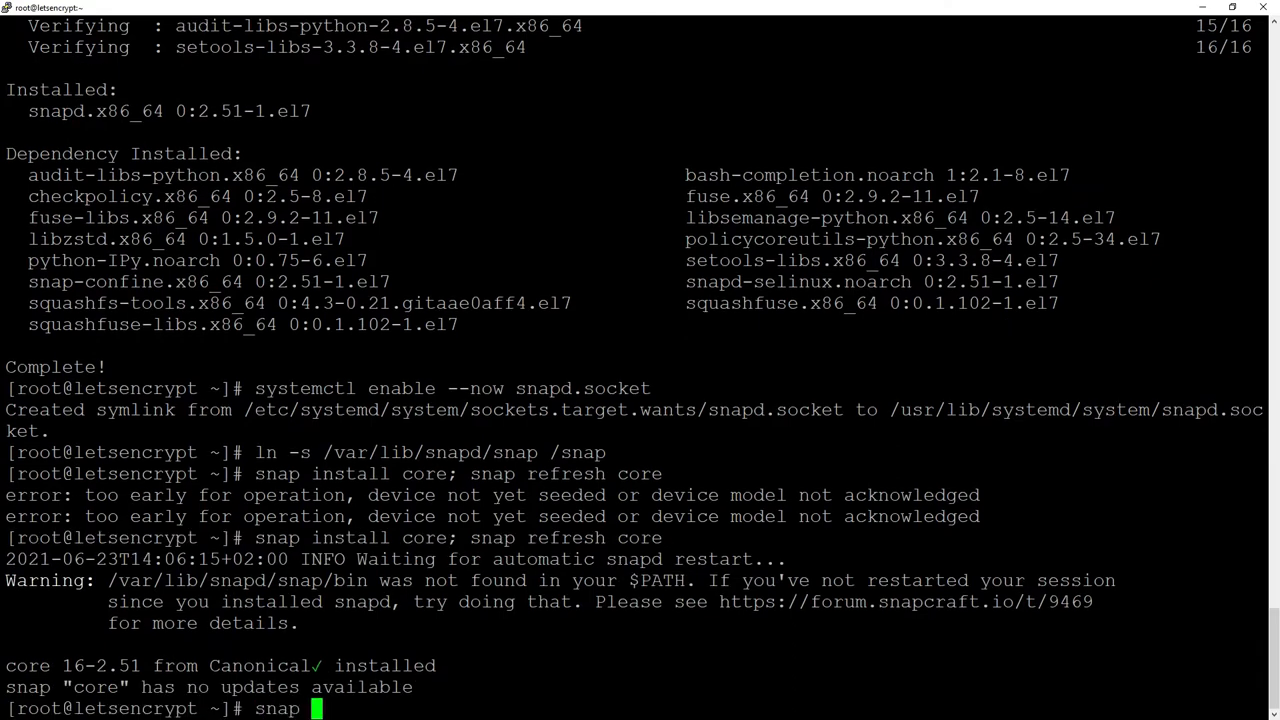
pyautogui.write('install --classic certbot')
# - Install certbot 1.16.0 as a classic snap, link it to /usr/bin/certbot, and prepare certbot certonly --standalone
pyautogui.press('Return')
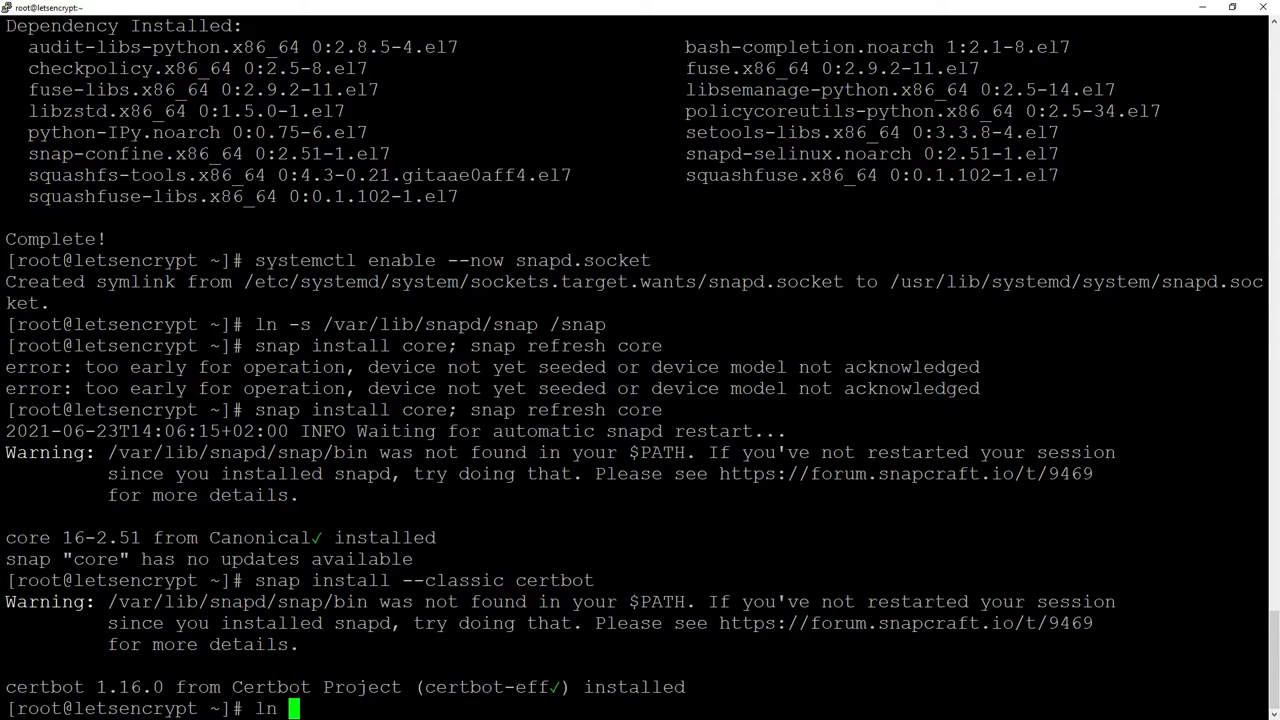
pyautogui.write('-s /snap/bin/certbot /usr/bin/certbot')
pyautogui.press('Return')
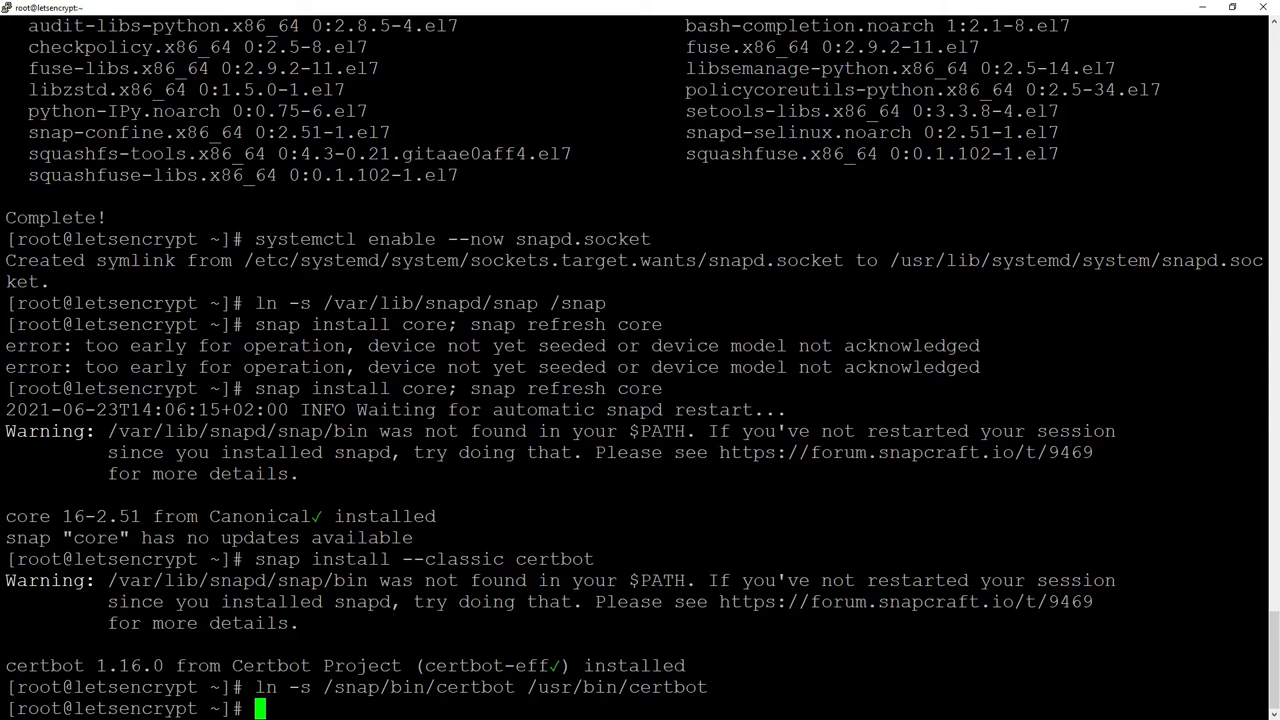
pyautogui.write('certbot certonly')
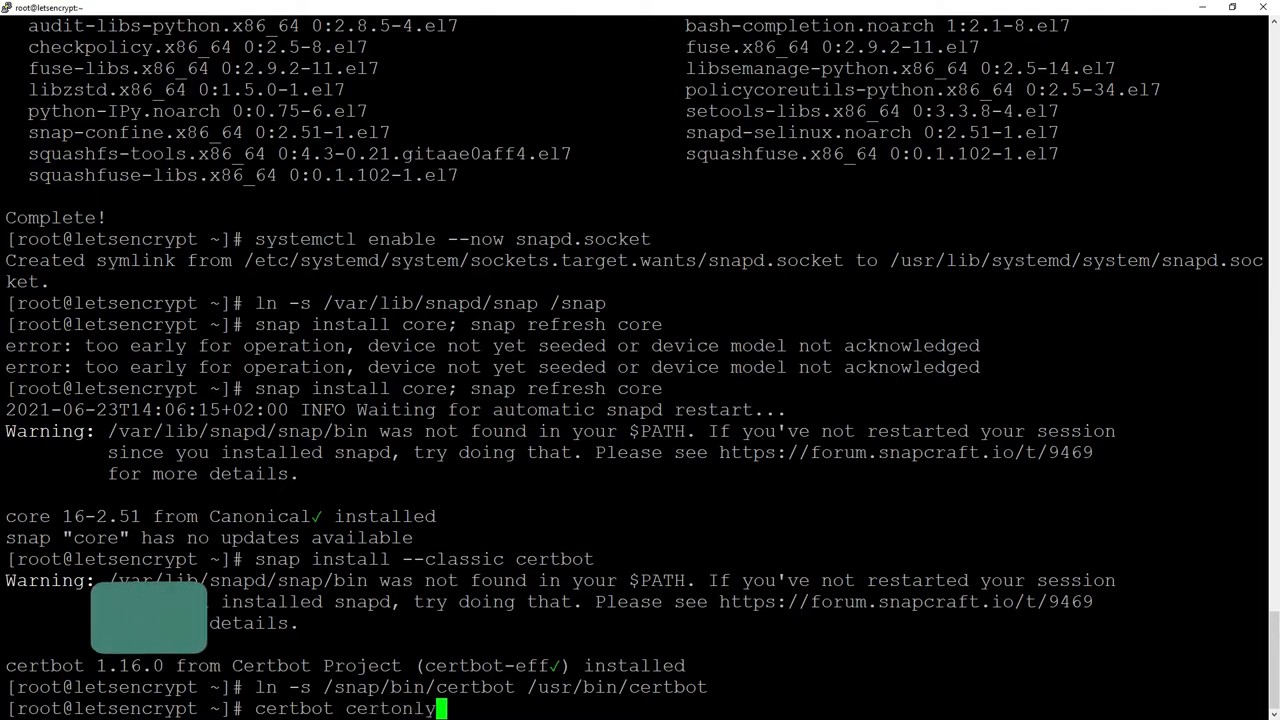
pyautogui.write(' --webroot')
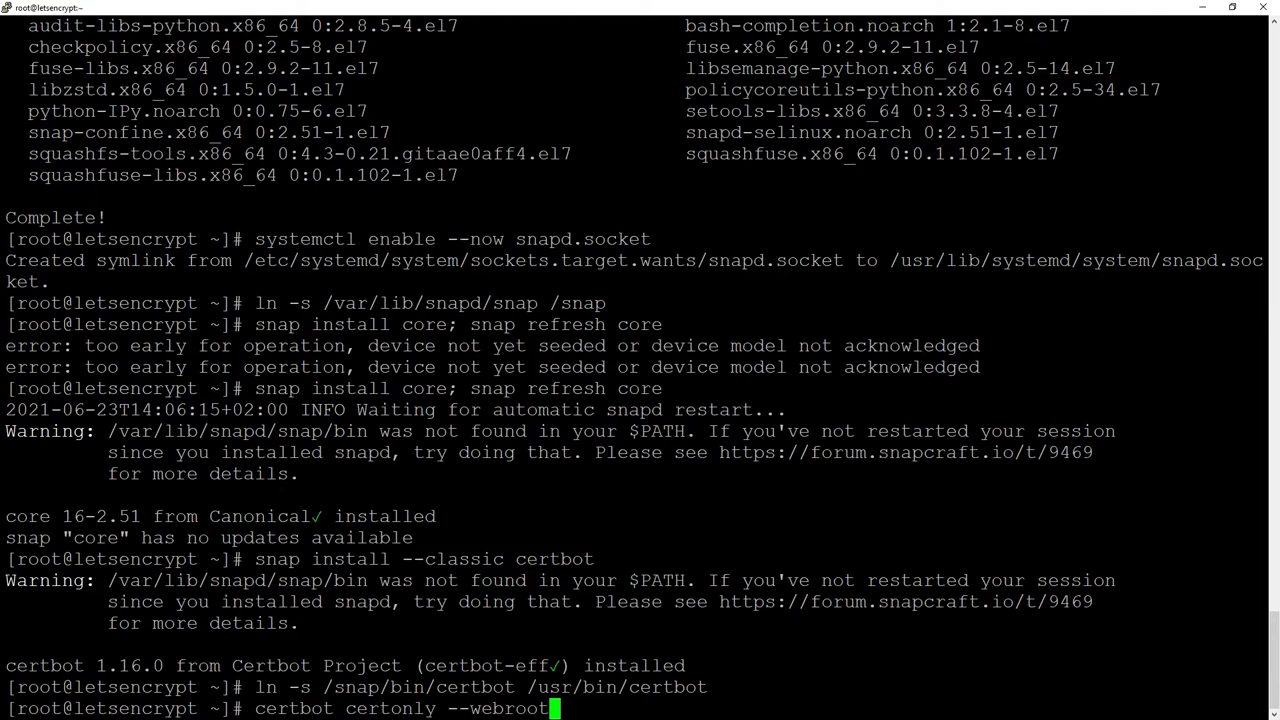
pyautogui.press('BackSpace')
pyautogui.press('BackSpace')
pyautogui.press('BackSpace')
pyautogui.press('BackSpace')
pyautogui.press('BackSpace')
pyautogui.press('BackSpace')
pyautogui.write('st')
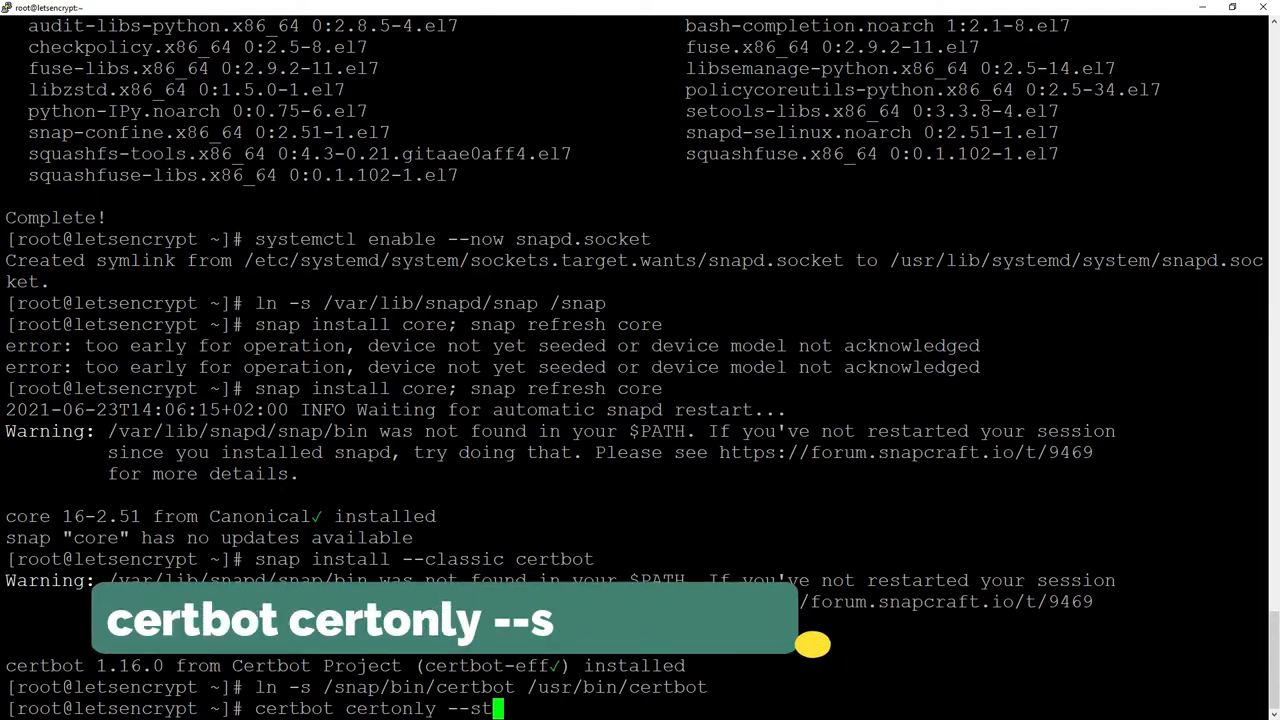
pyautogui.write('andalone')
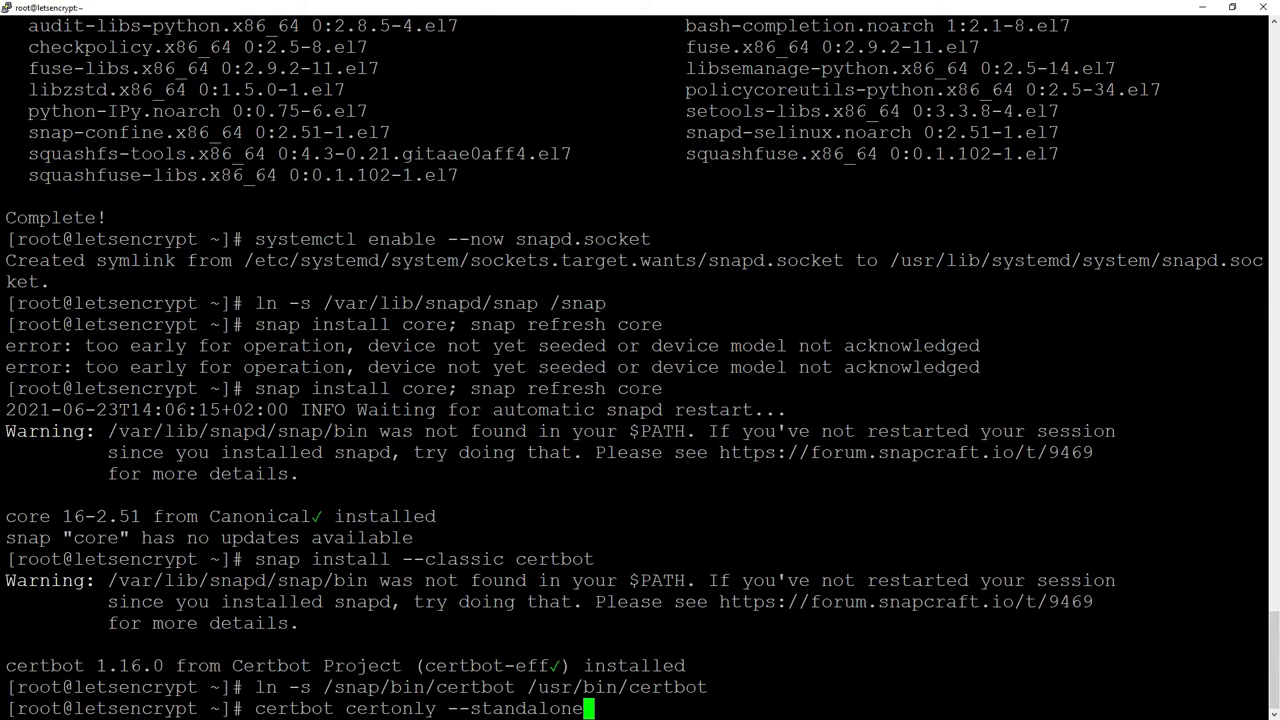
# - Run certbot standalone, register with the email, accept terms, decline EFF sharing, request letsencrypt.hotkey404.com (fails on port 80)
pyautogui.press('Return')
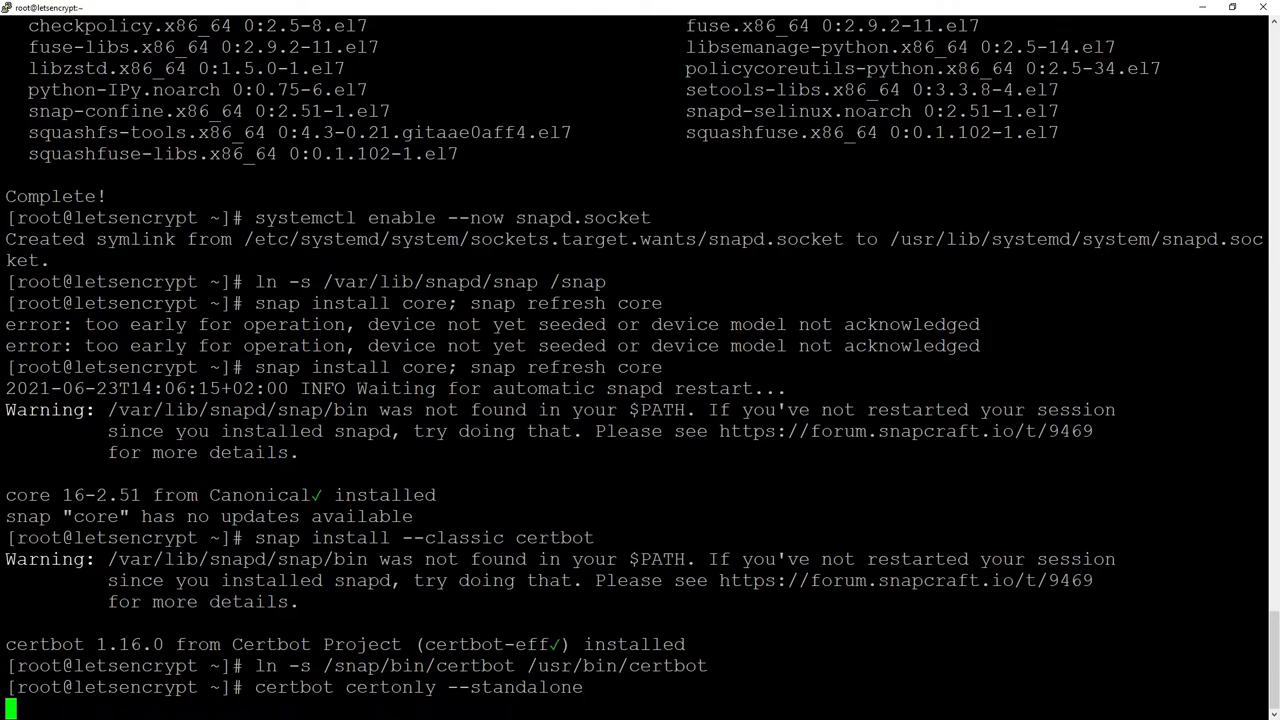
pyautogui.press('Return')
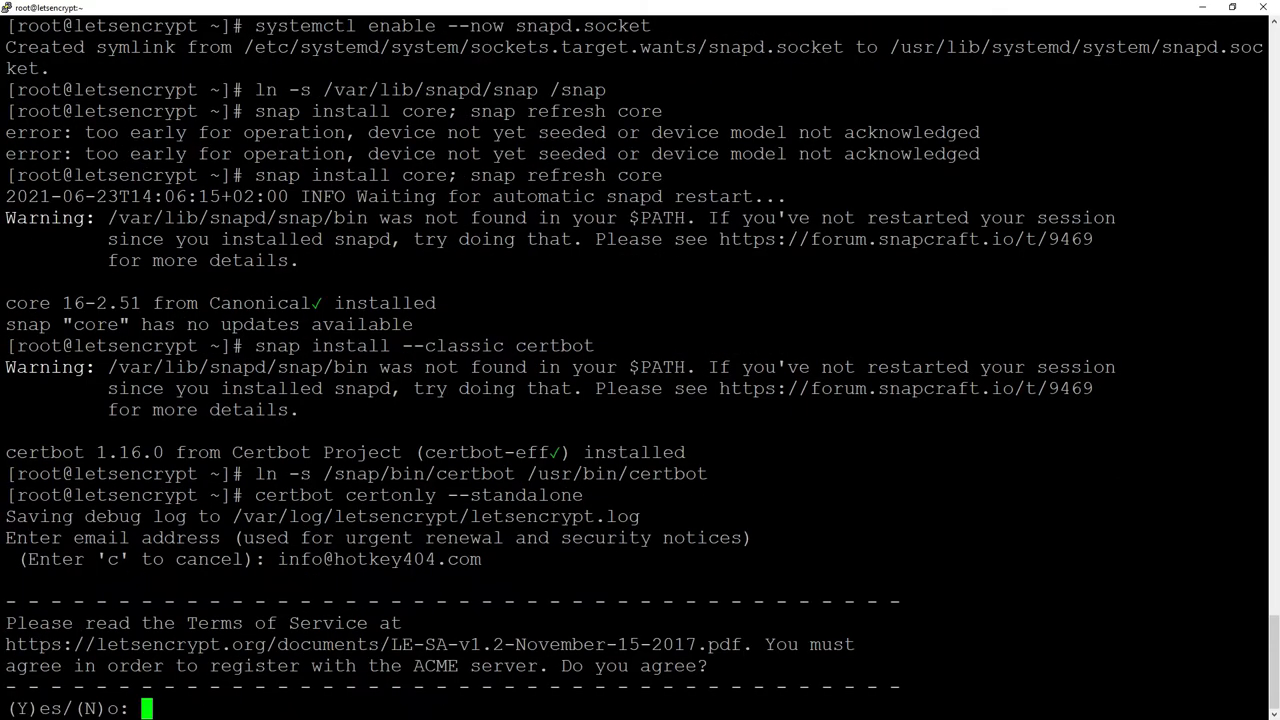
pyautogui.write('Y')
pyautogui.press('Return')
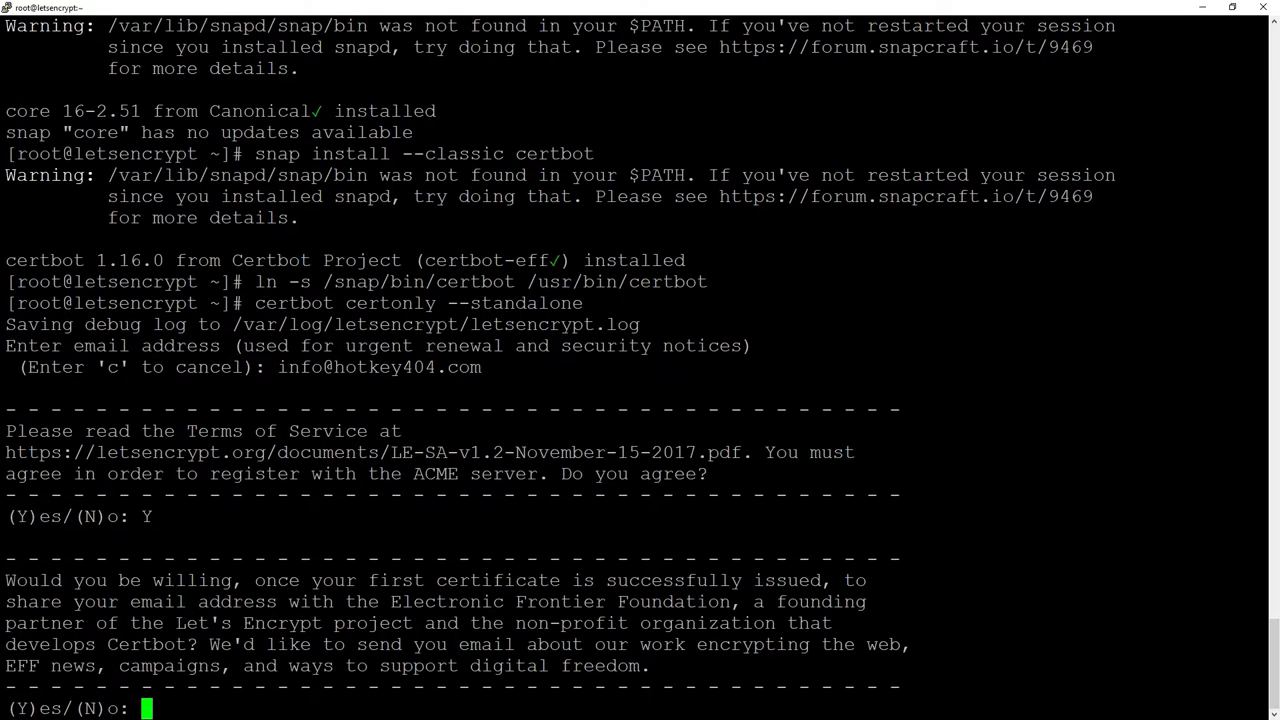
pyautogui.write('N')
pyautogui.press('Return')
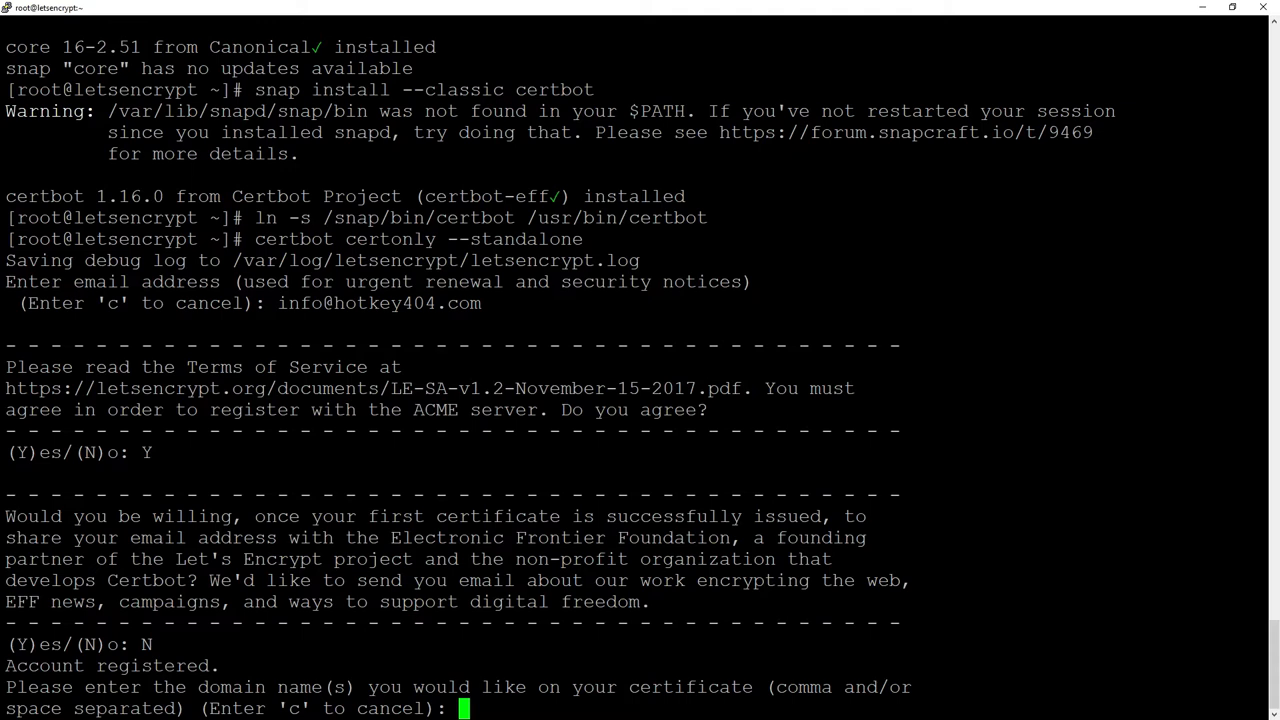
pyautogui.write('letsencrypt.hotkey404.com')
pyautogui.press('Return')
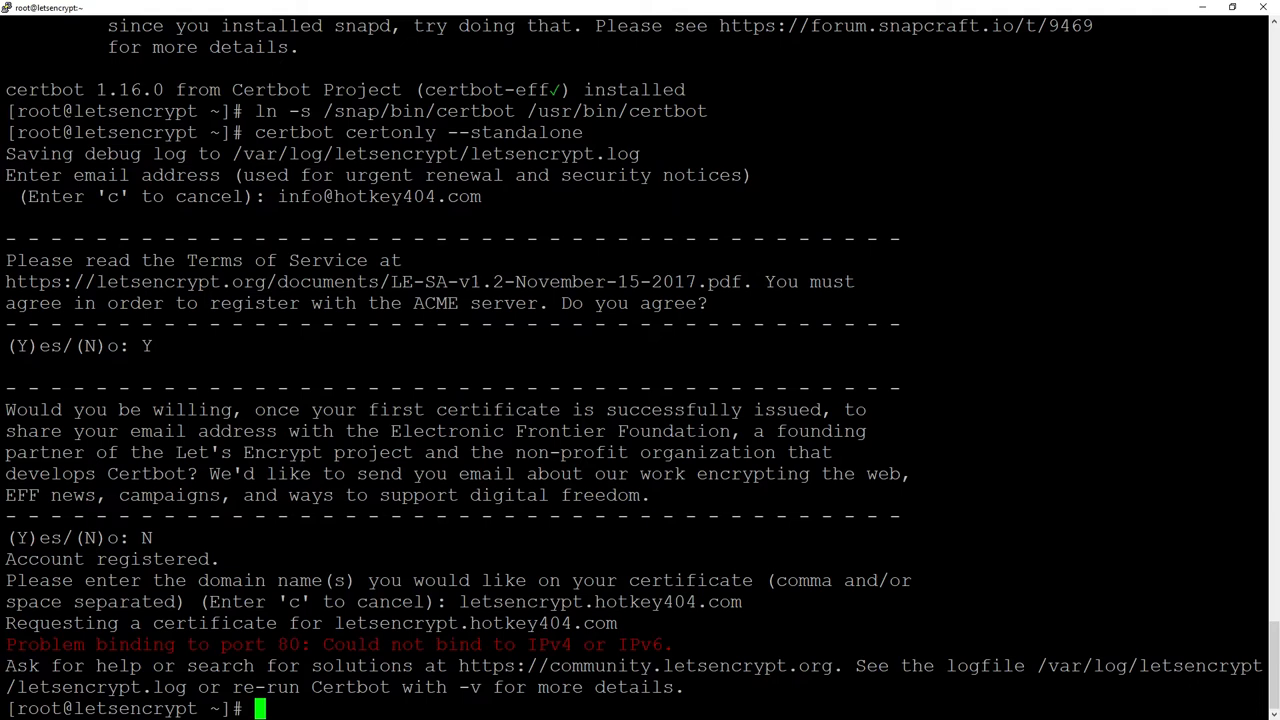
pyautogui.write('systemctl stop httpd')
# - Stop httpd and rerun the standalone request for letsencrypt.hotkey404.com, which fails validation
pyautogui.press('Return')
pyautogui.press('Up')
pyautogui.press('Up')
pyautogui.press('Return')
pyautogui.write('letsencrypt.hotkey404.com')
pyautogui.press('Return')
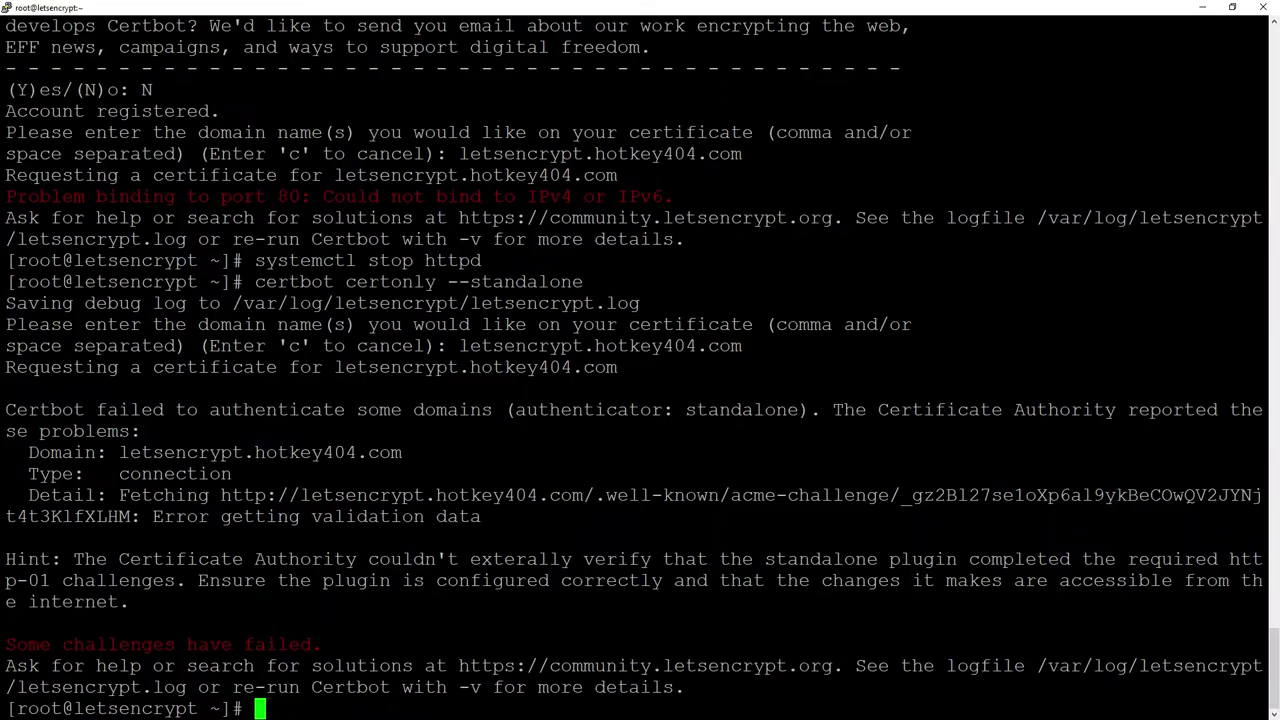
pyautogui.write('iptables -nvL')
# - List iptables rules and add a --dport 80 ACCEPT rule to /etc/sysconfig/iptables in nano, saving it
pyautogui.press('Return')
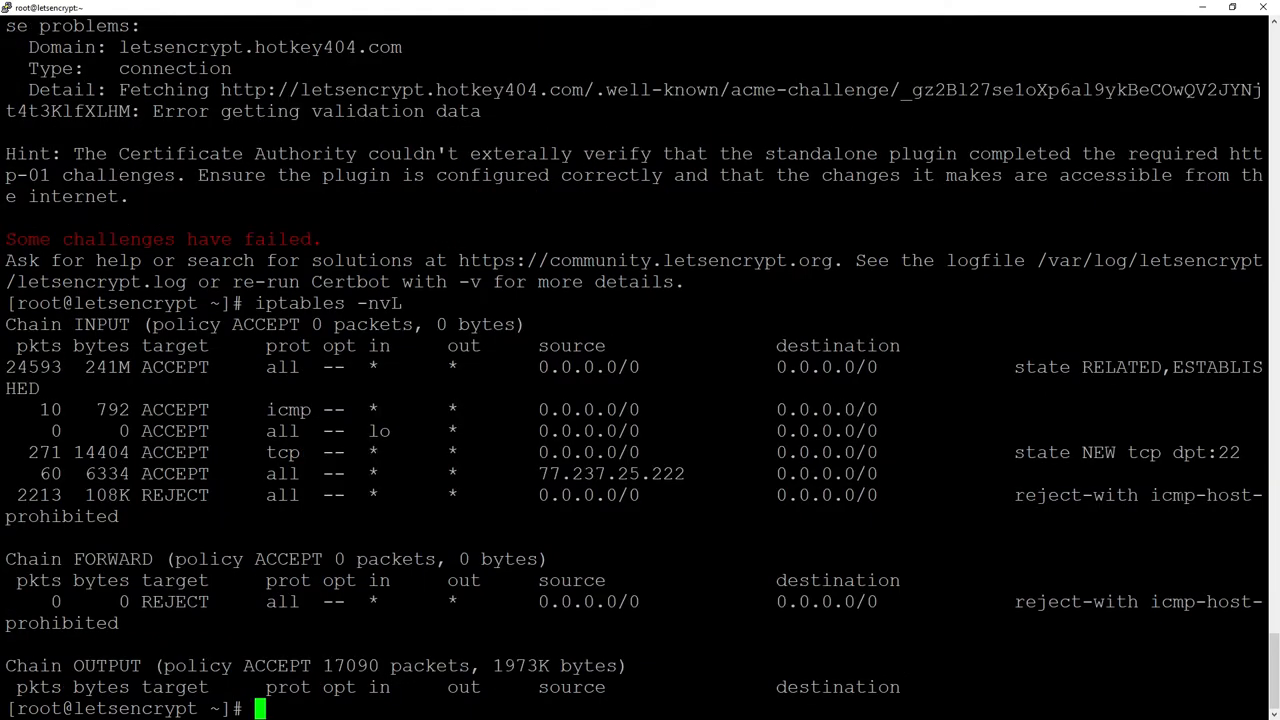
pyautogui.write('nano /etc/')
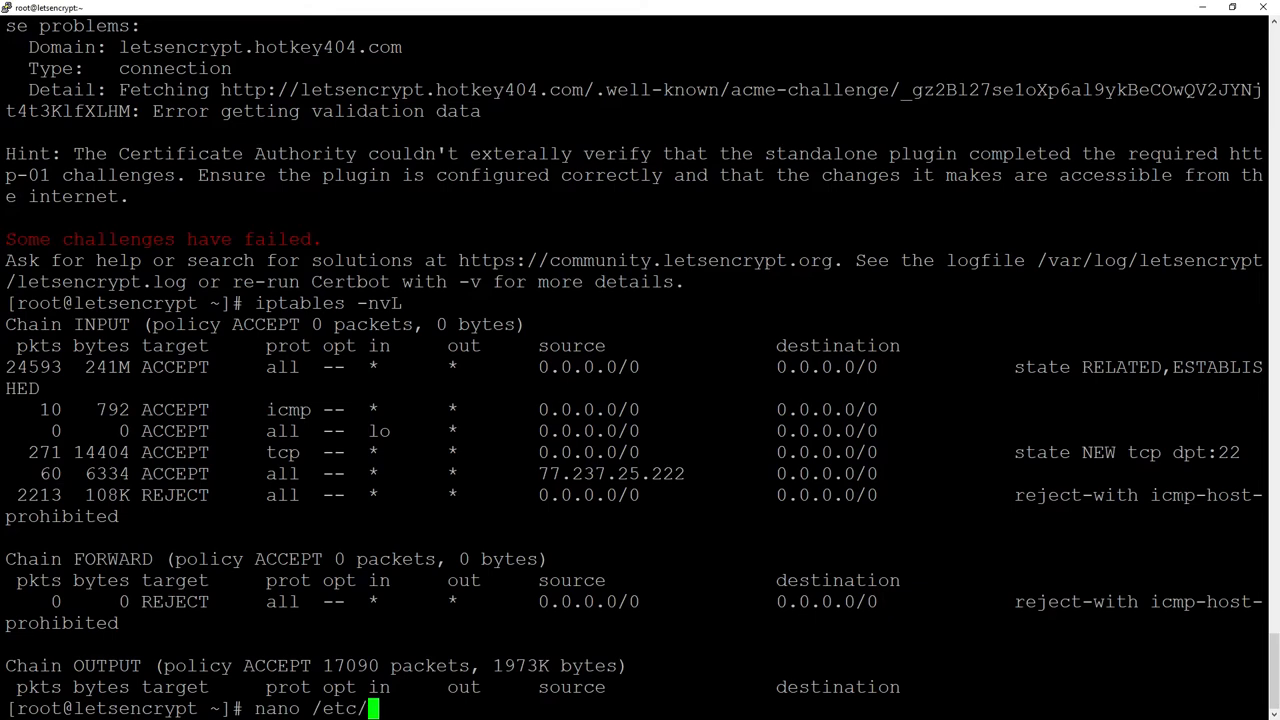
pyautogui.write('sysconfig/iptab')
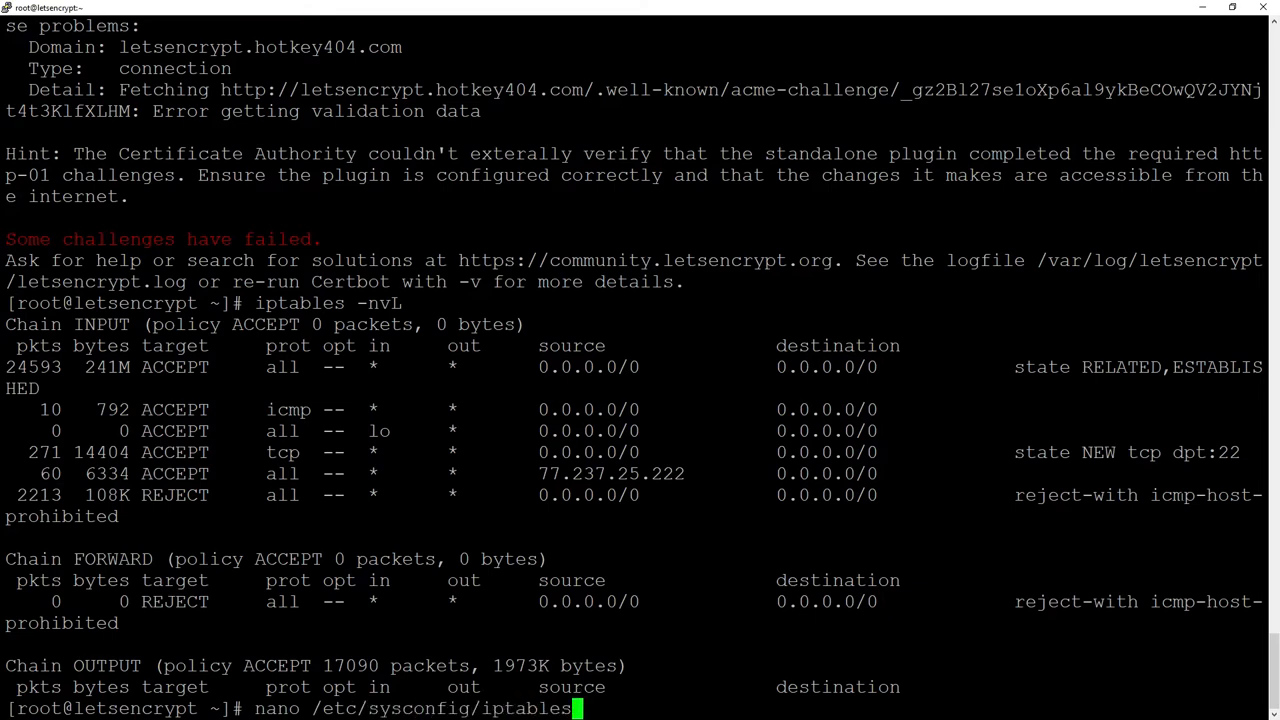
pyautogui.write('les')
pyautogui.press('Return')
pyautogui.press('Down')
pyautogui.press('Down')
pyautogui.press('Down')
pyautogui.press('Return')
pyautogui.press('Up')
pyautogui.write('-A INPUT -p tcp -m tcp --dport 80 -j ACCEPT')
pyautogui.hotkey('ctrl', 'x')
pyautogui.press('y')
pyautogui.press('Return')
pyautogui.write('syste')
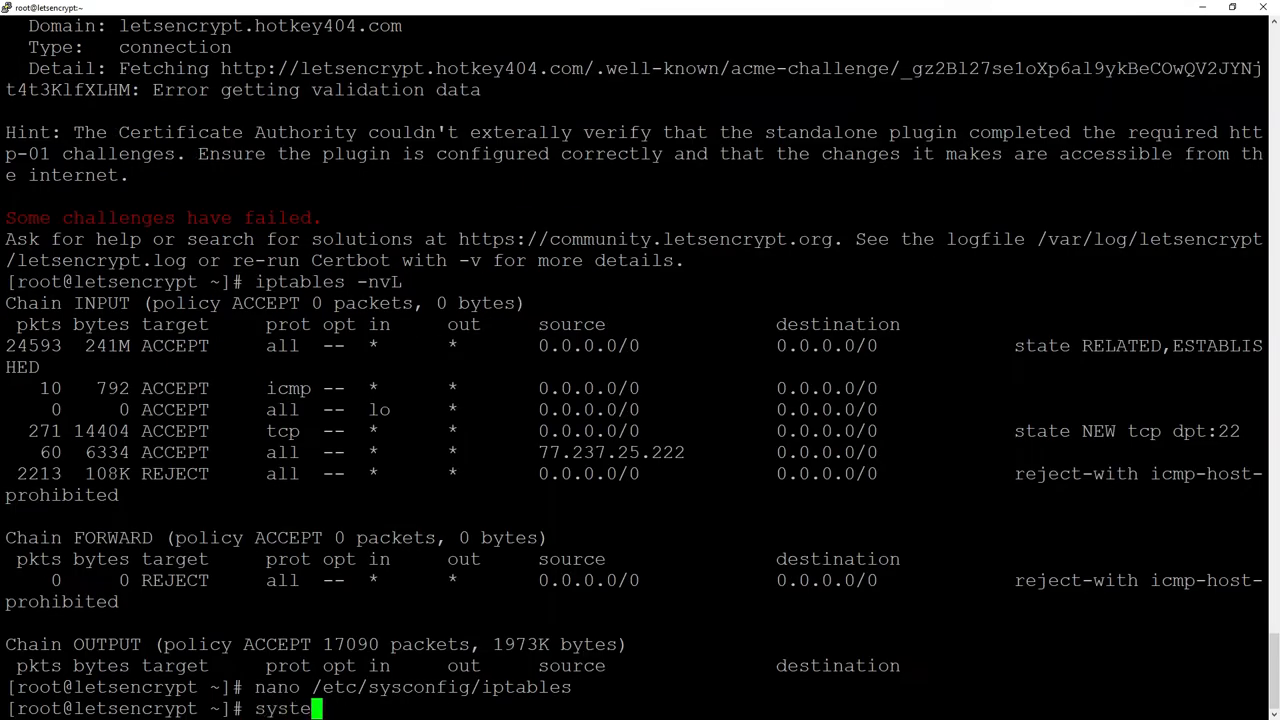
pyautogui.write('mctl reload iptables')
# - Reload iptables and rerun the standalone certbot request
pyautogui.press('Return')
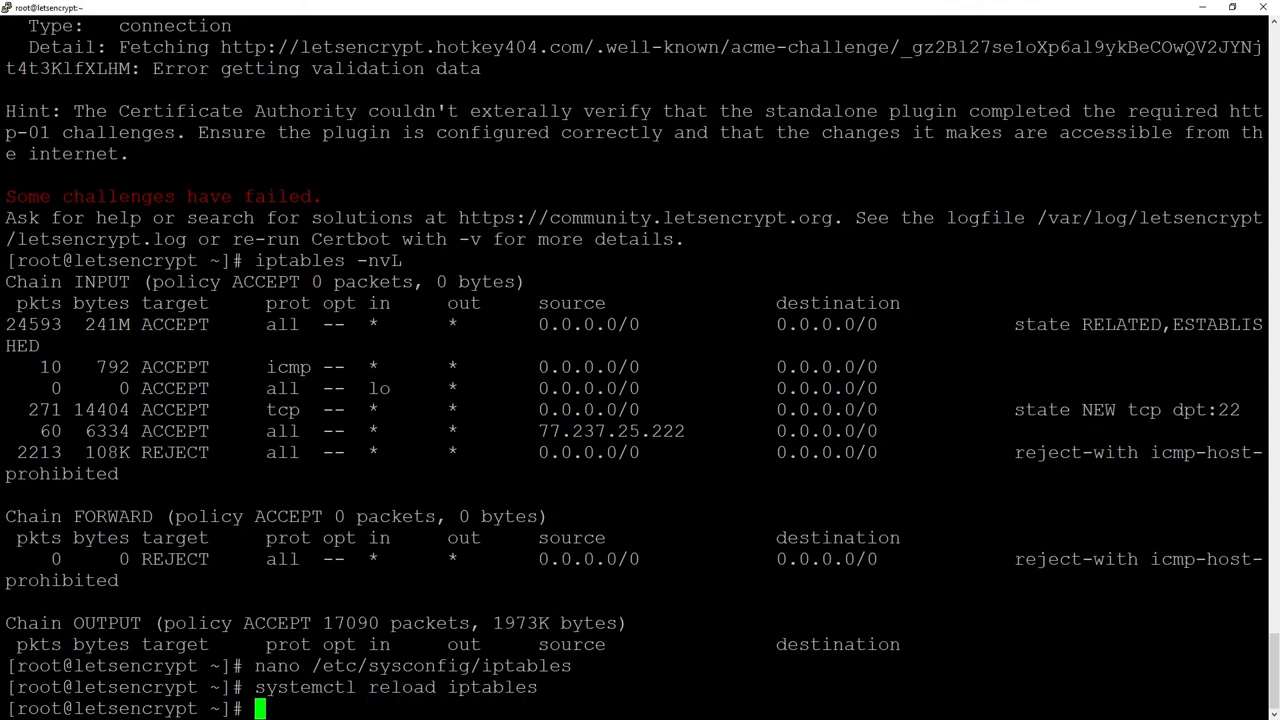
pyautogui.press('Up')
pyautogui.press('Up')
pyautogui.press('Up')
pyautogui.press('Up')
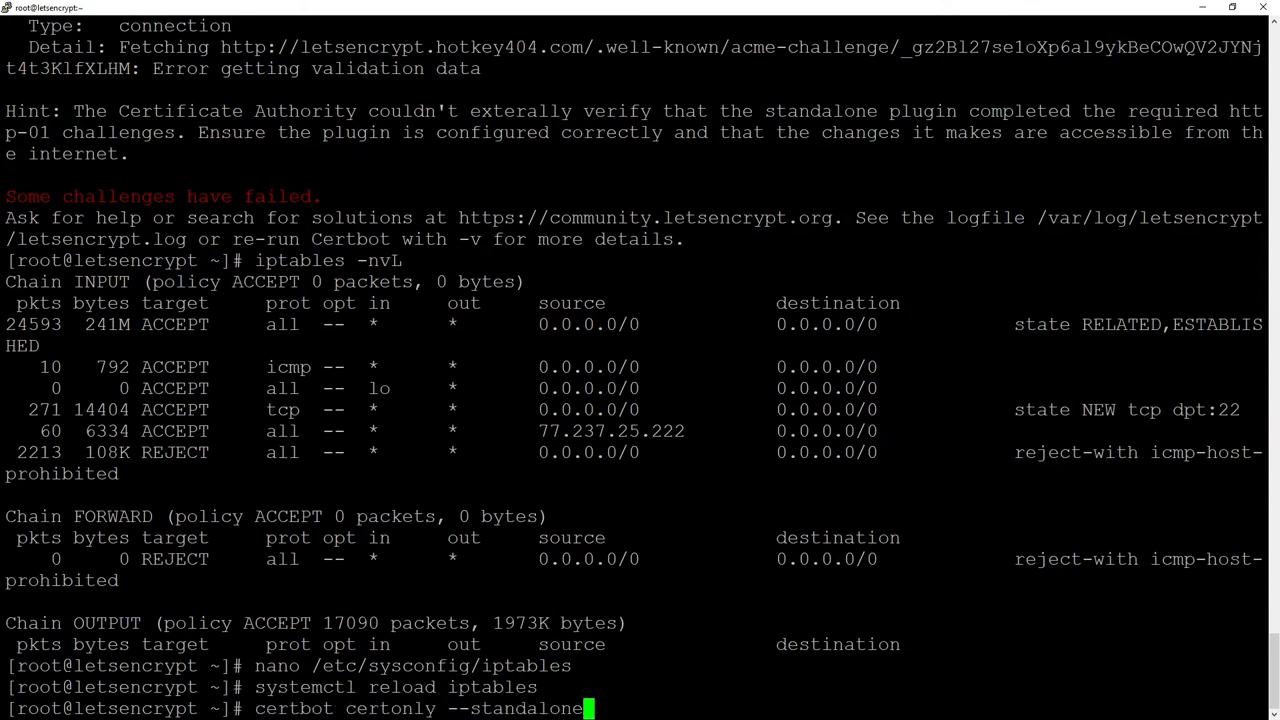
pyautogui.press('Return')
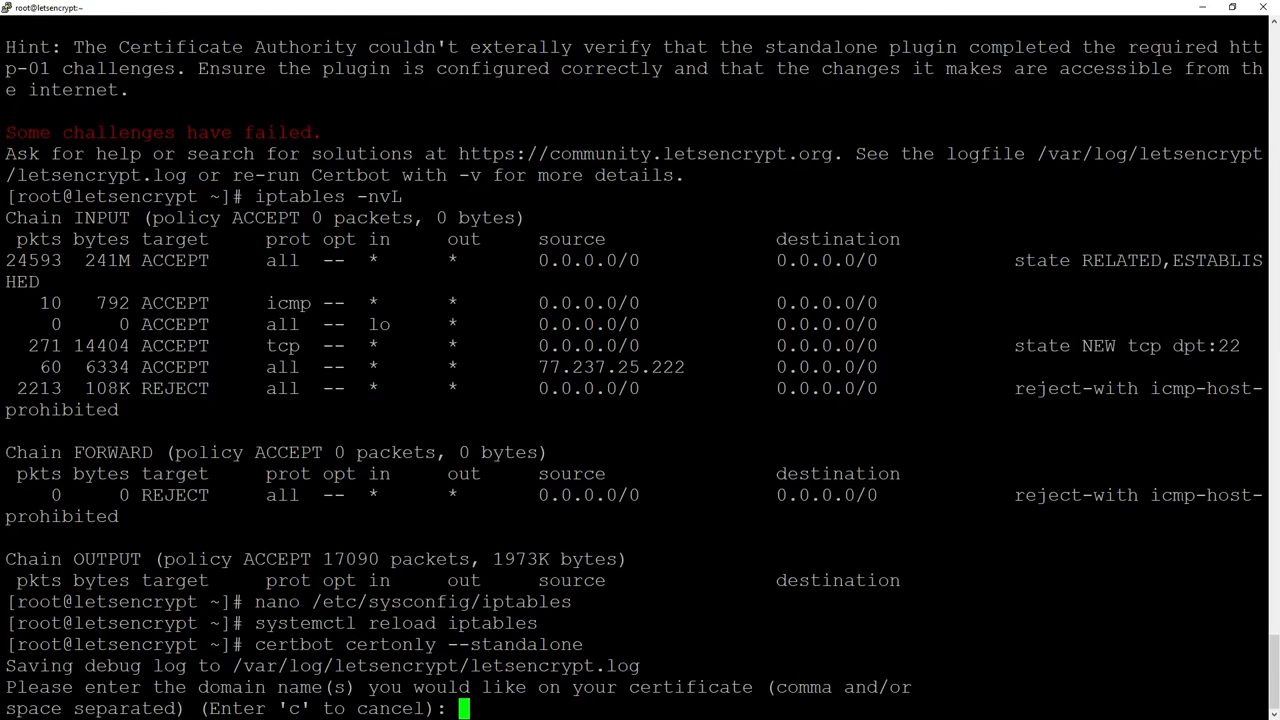
pyautogui.write('letsencrypt.hotkey404.com')
# - Issue the letsencrypt.hotkey404.com certificate and list its live folder showing cert.pem and privkey.pem
pyautogui.press('Return')
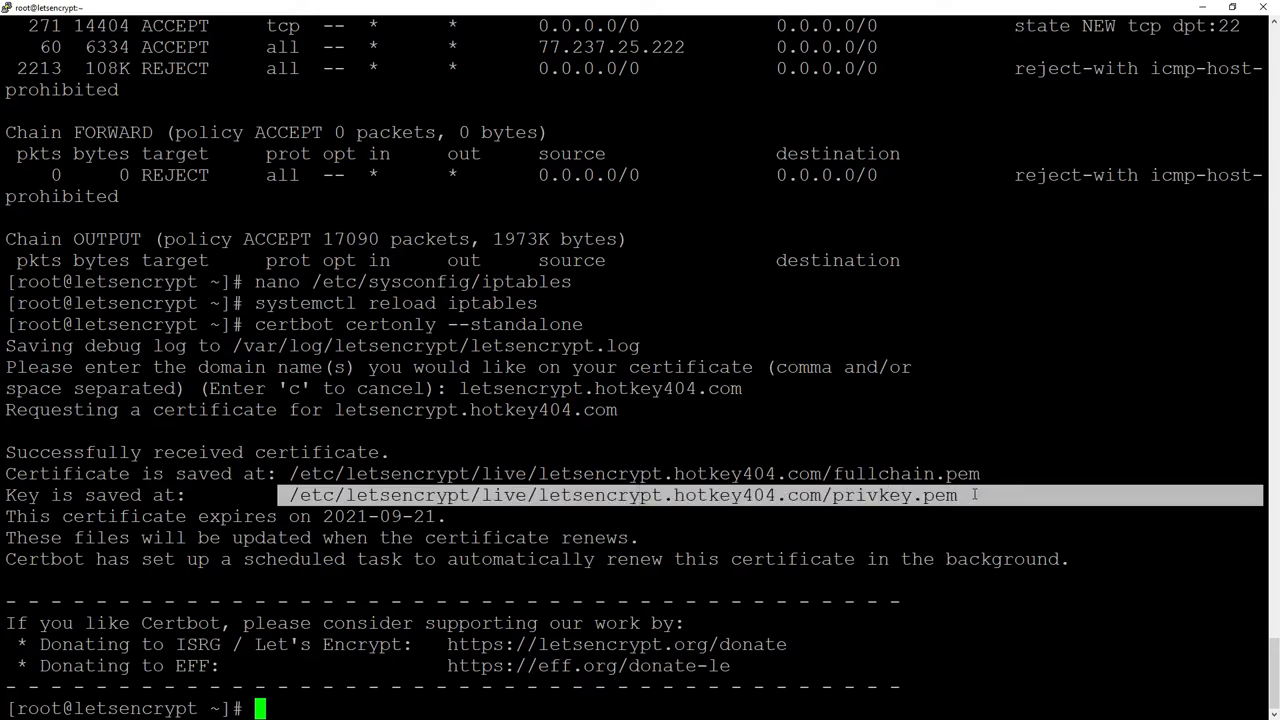
pyautogui.moveTo(289, 495); pyautogui.dragTo(828, 495)
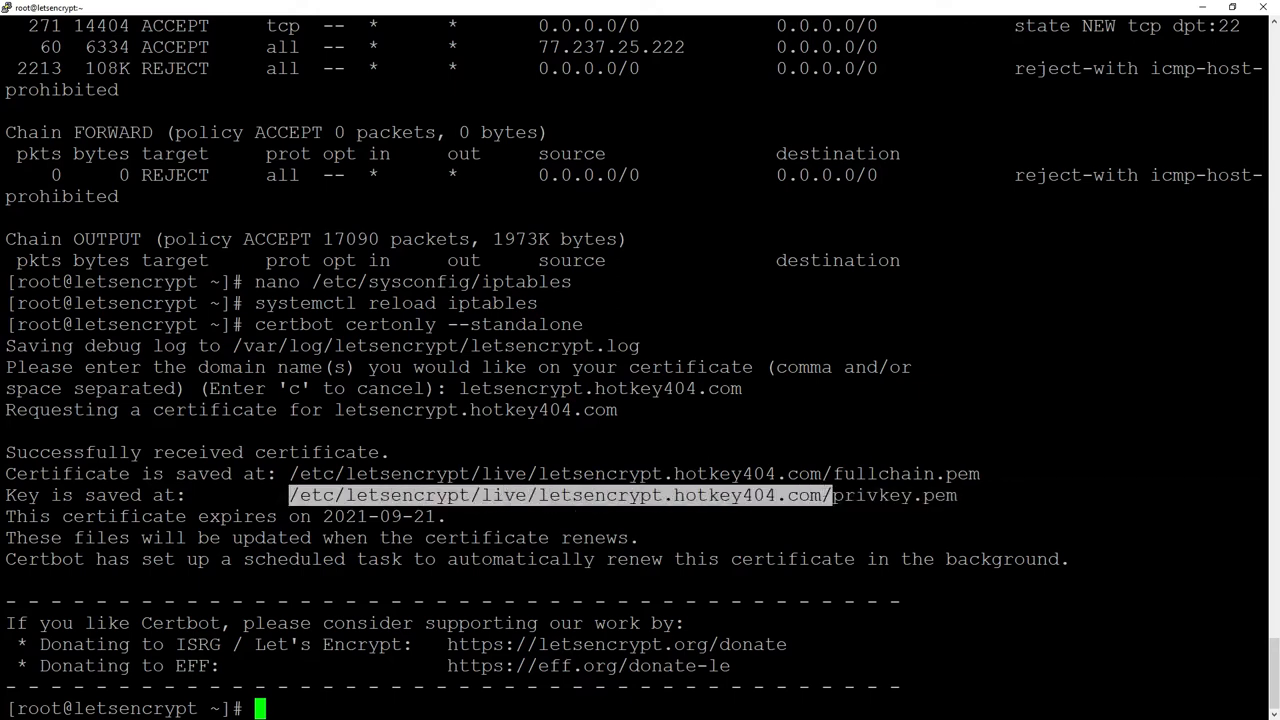
pyautogui.write('ls')
pyautogui.write(' -l /etc/letsencrypt/live/letsencrypt.hotkey404.com/')
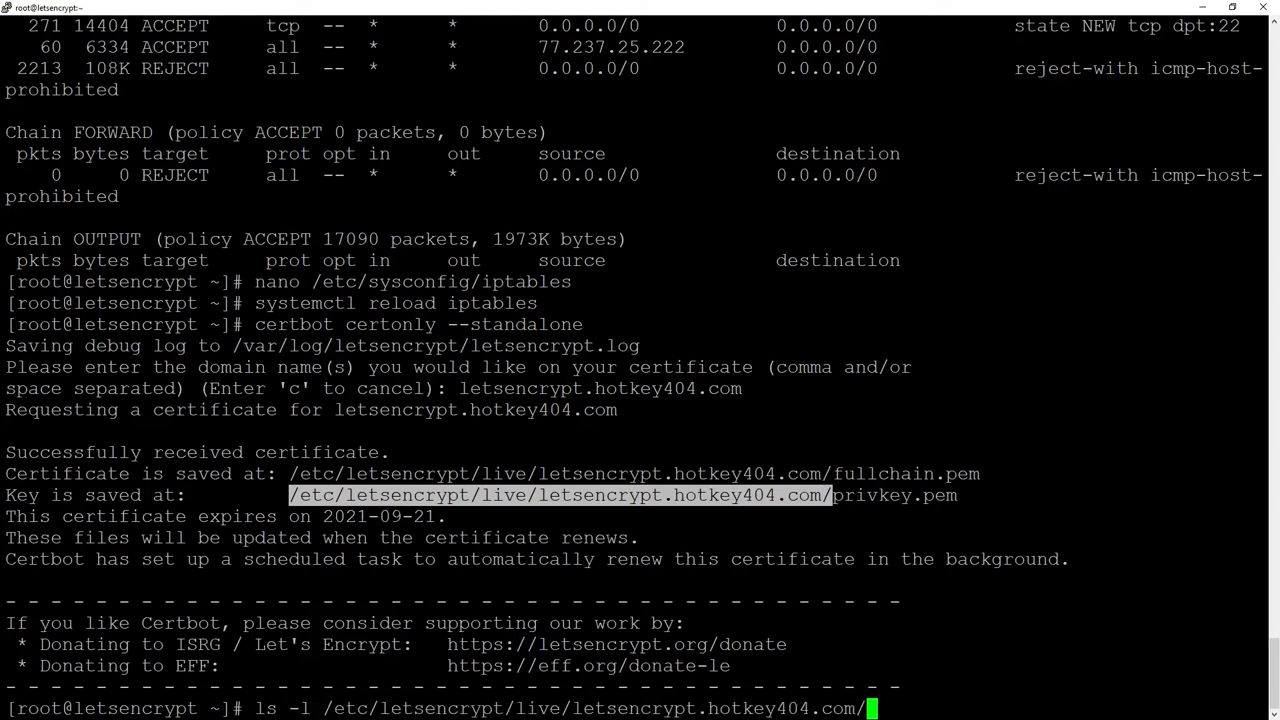
pyautogui.press('Return')
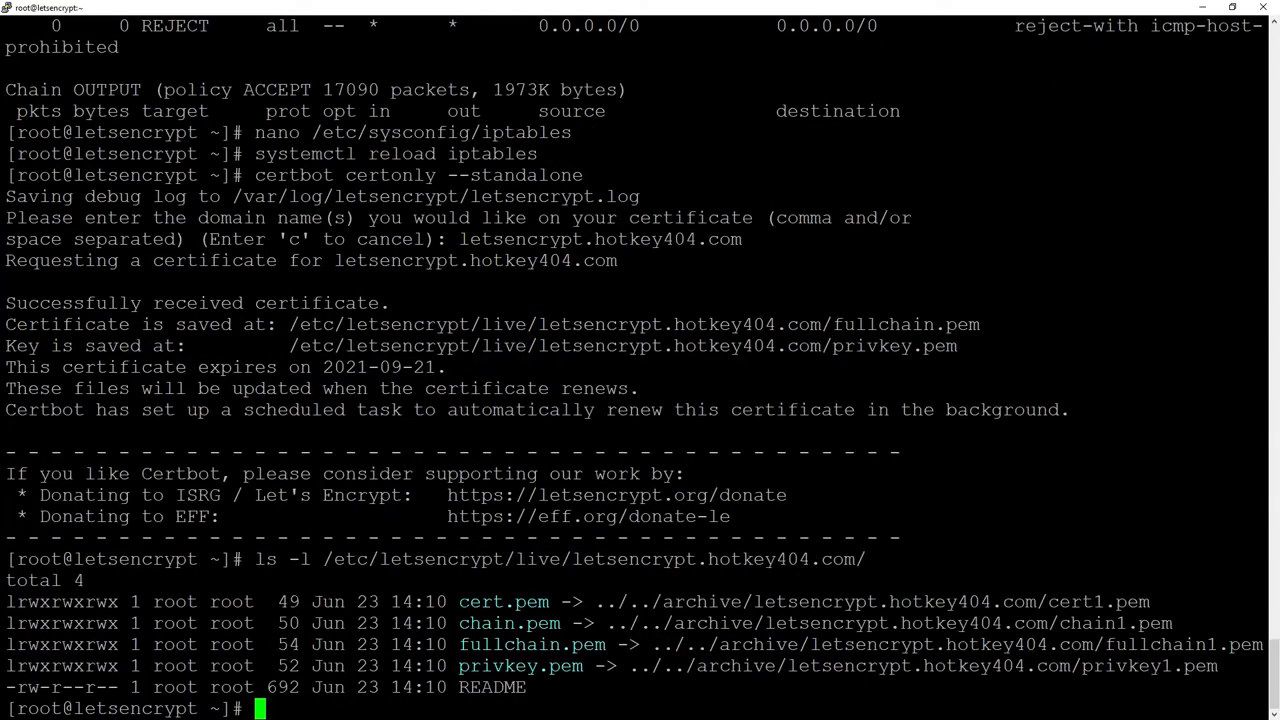
pyautogui.moveTo(459, 602); pyautogui.dragTo(549, 602)
pyautogui.moveTo(459, 666); pyautogui.dragTo(583, 666)
pyautogui.write('certbot ren')
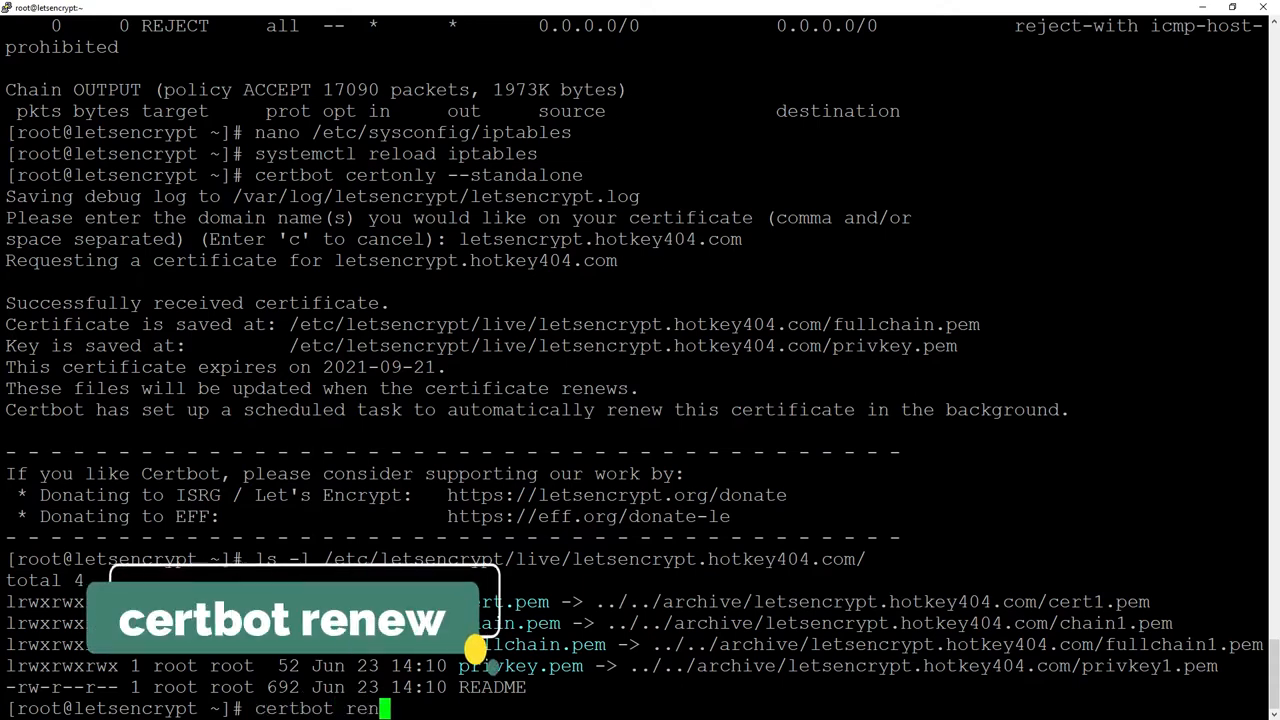
pyautogui.write('ew')
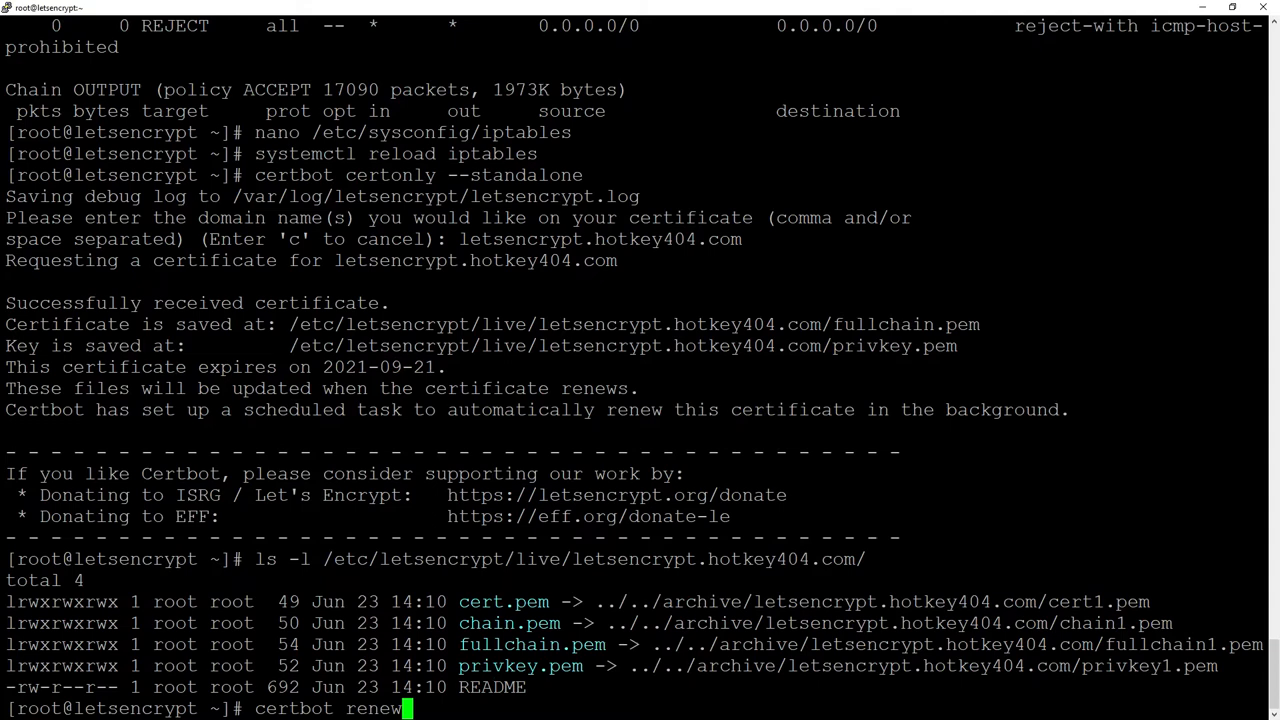
# - Run certbot renew (skipped as not due) and certbot renew --dry-run, which succeeds
pyautogui.press('Return')
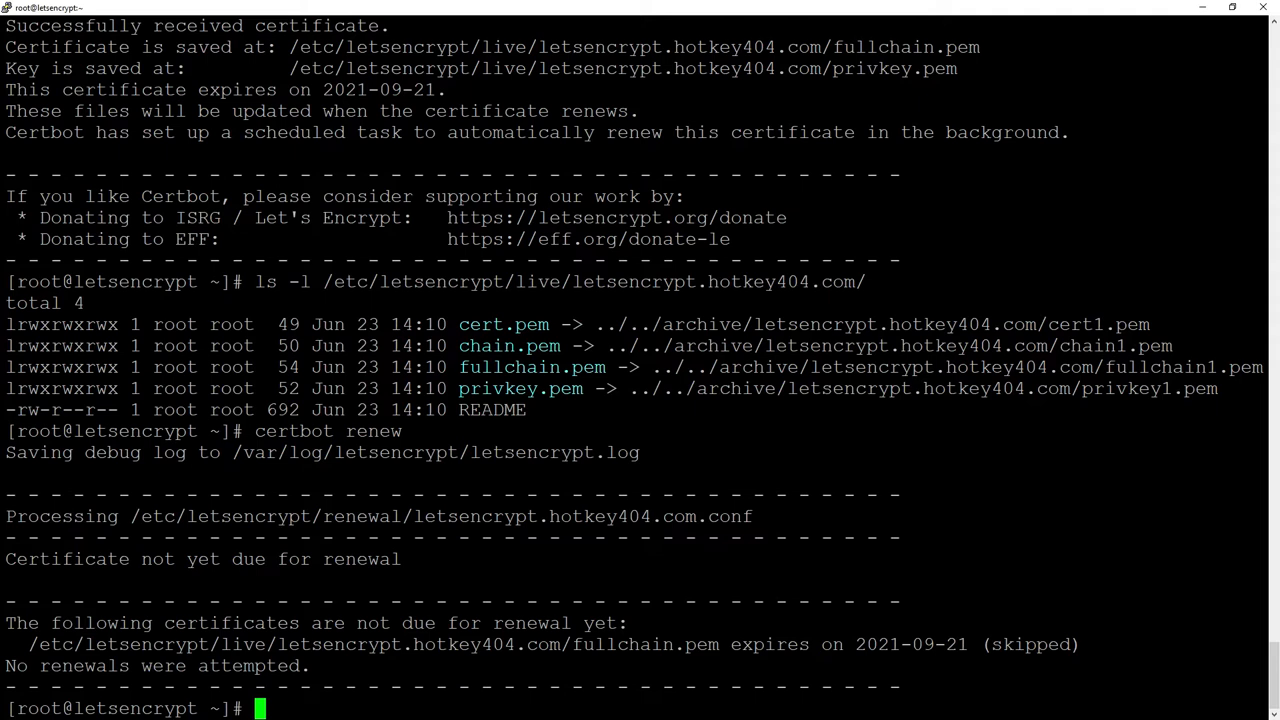
pyautogui.press('Up')
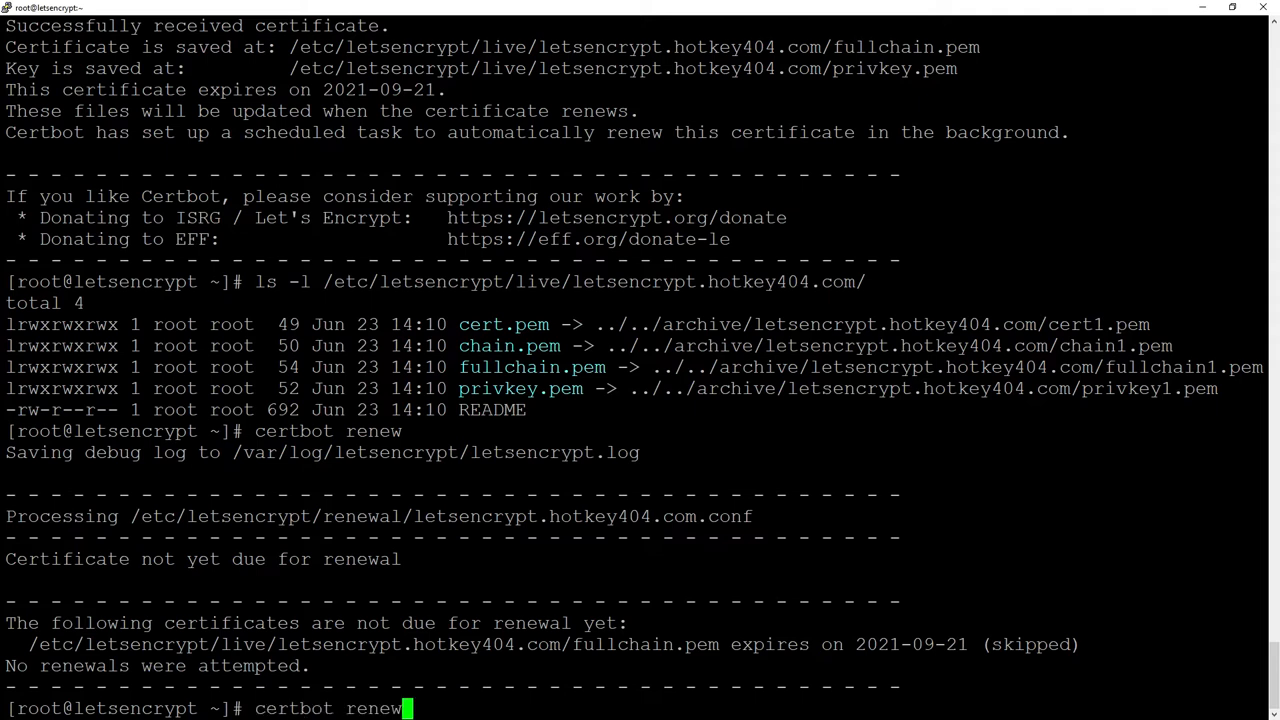
pyautogui.write('--dry-run')
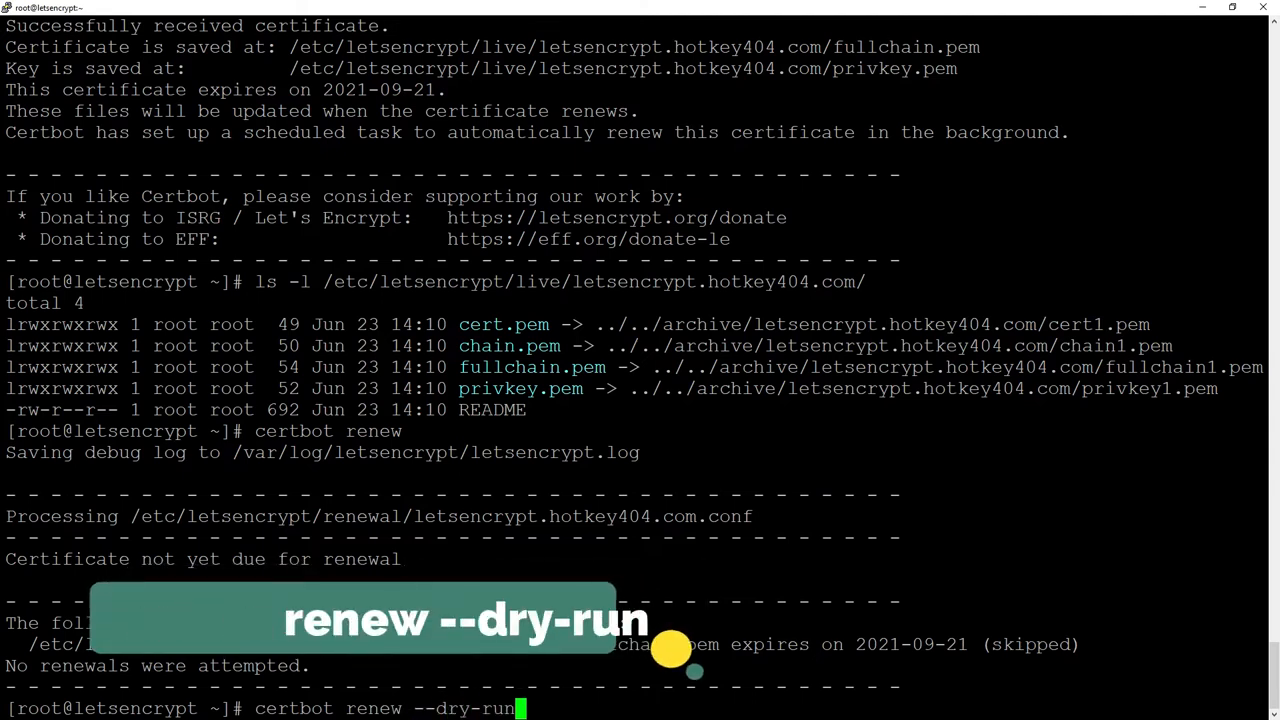
pyautogui.press('Return')
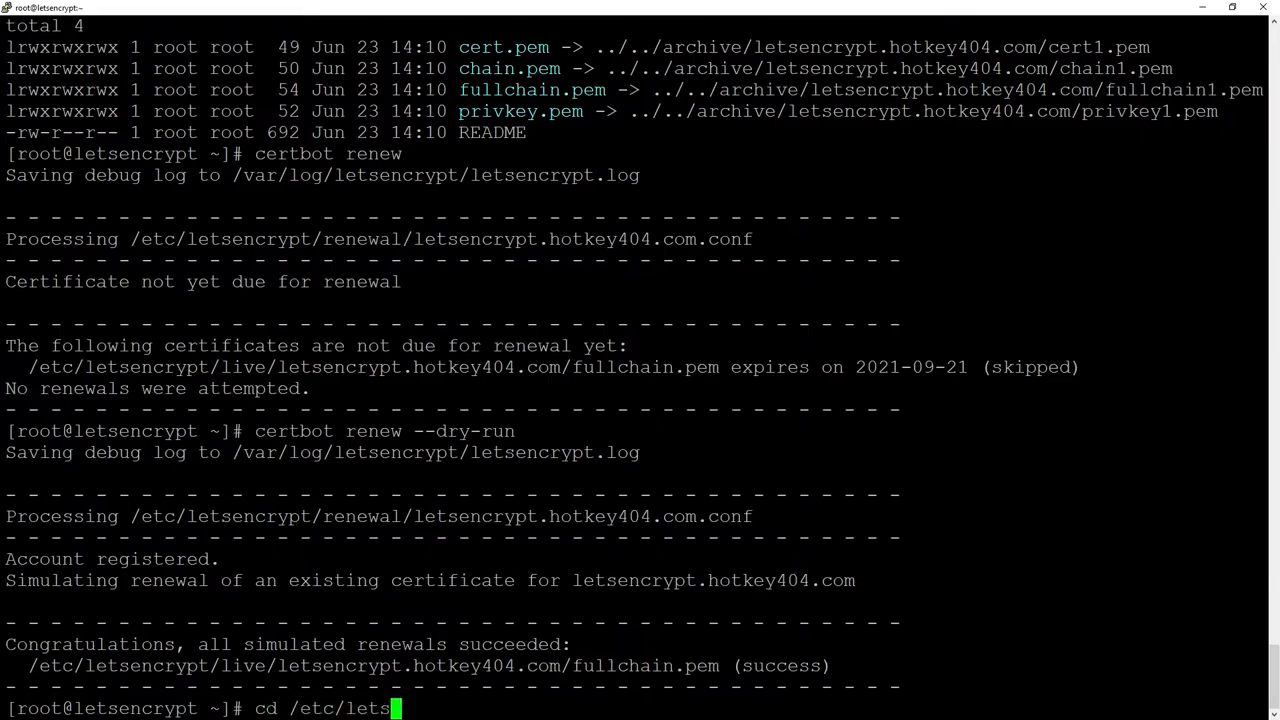
# - Go into /etc/letsencrypt and list its contents
pyautogui.press('Tab')
pyautogui.press('Return')
pyautogui.write('ls')
pyautogui.press('Return')
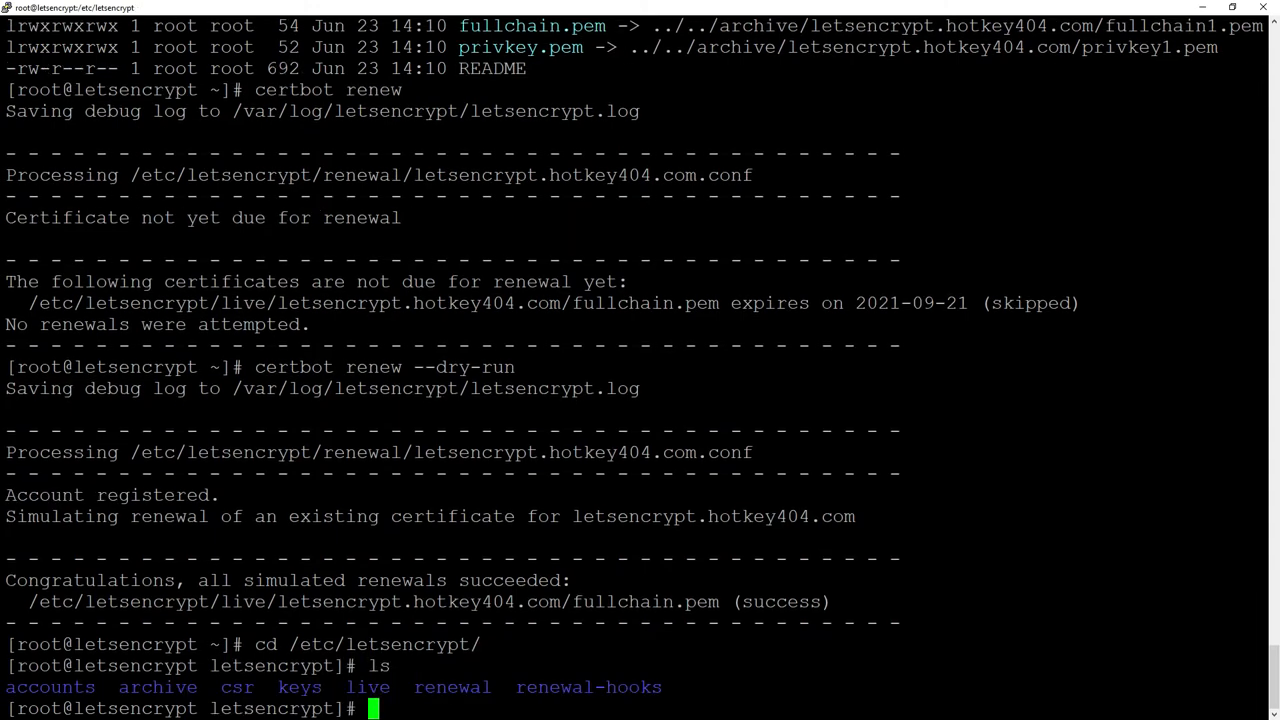
pyautogui.write('cd renewal-')
pyautogui.press('Tab')
pyautogui.press('Return')
pyautogui.write('ls')
pyautogui.press('Return')
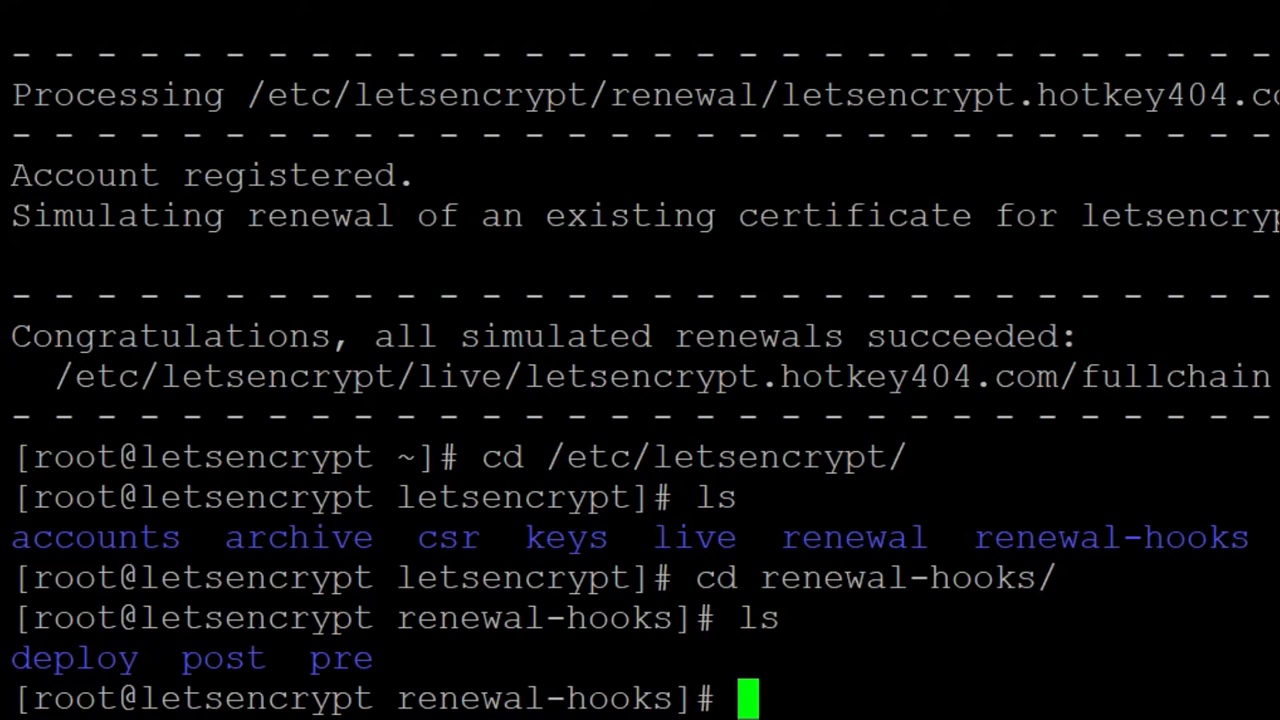
pyautogui.write('cd pre')
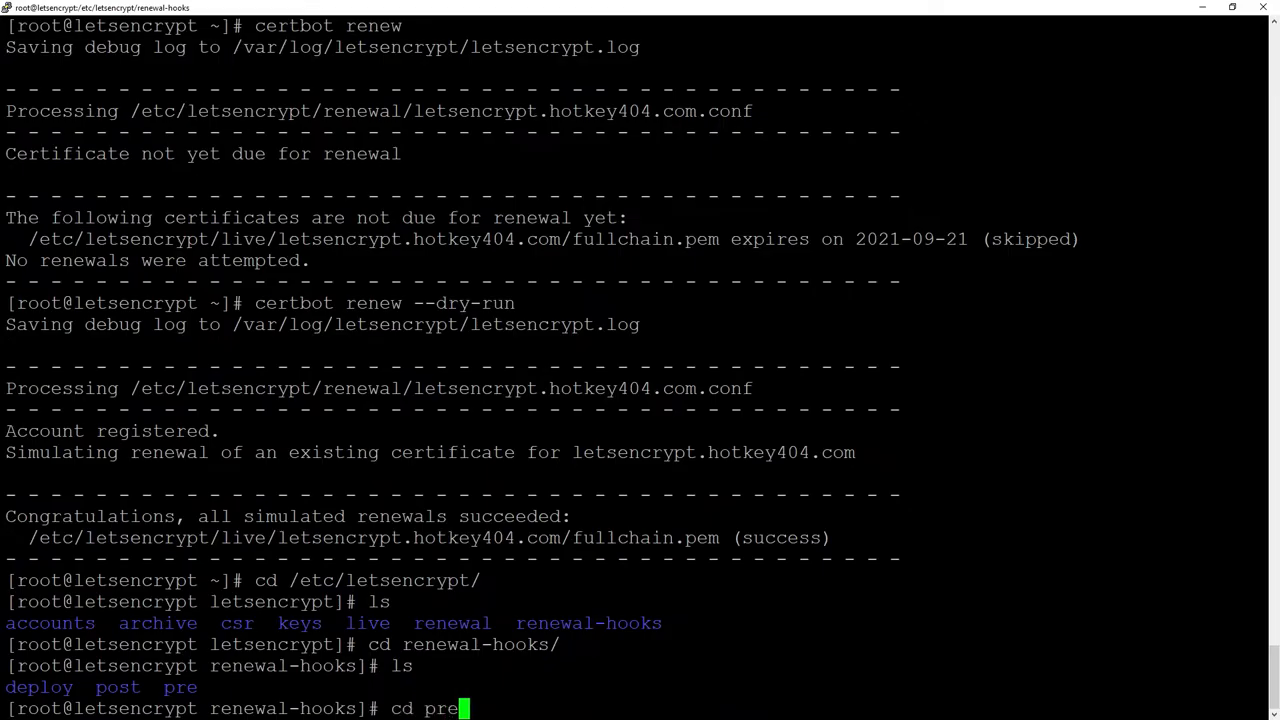
# - Enter renewal-hooks/pre and list it, finding the folder empty
pyautogui.press('Tab')
pyautogui.press('Return')
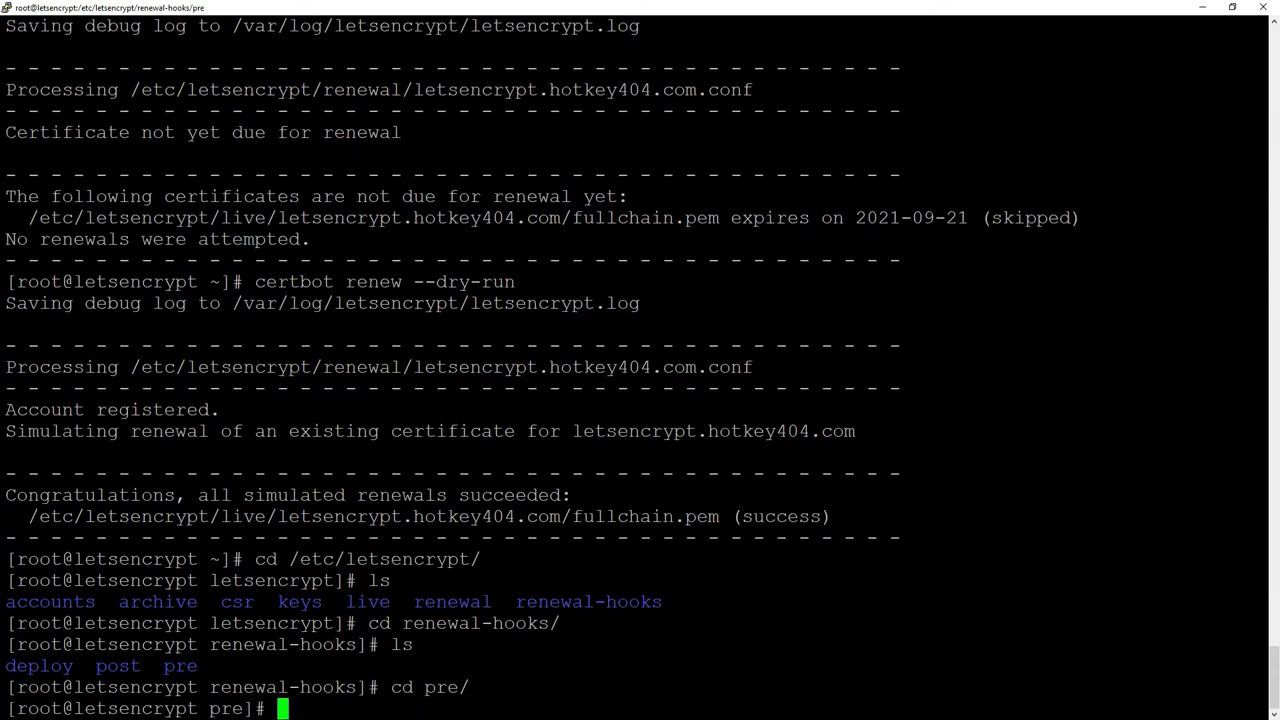
pyautogui.write('ls')
pyautogui.press('Return')
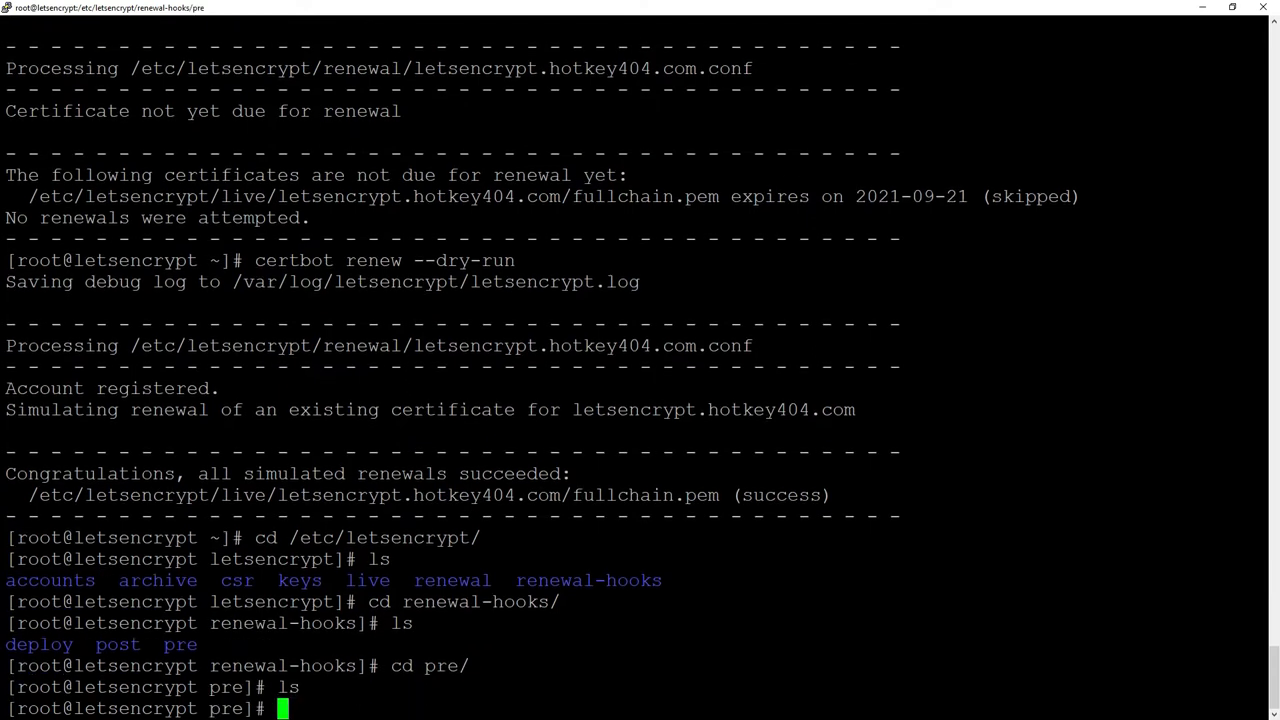
pyautogui.write('nano httpd.sh')
# - Write httpd.sh with #!/bin/sh and systemctl stop httpd and save it in nano
pyautogui.press('Return')
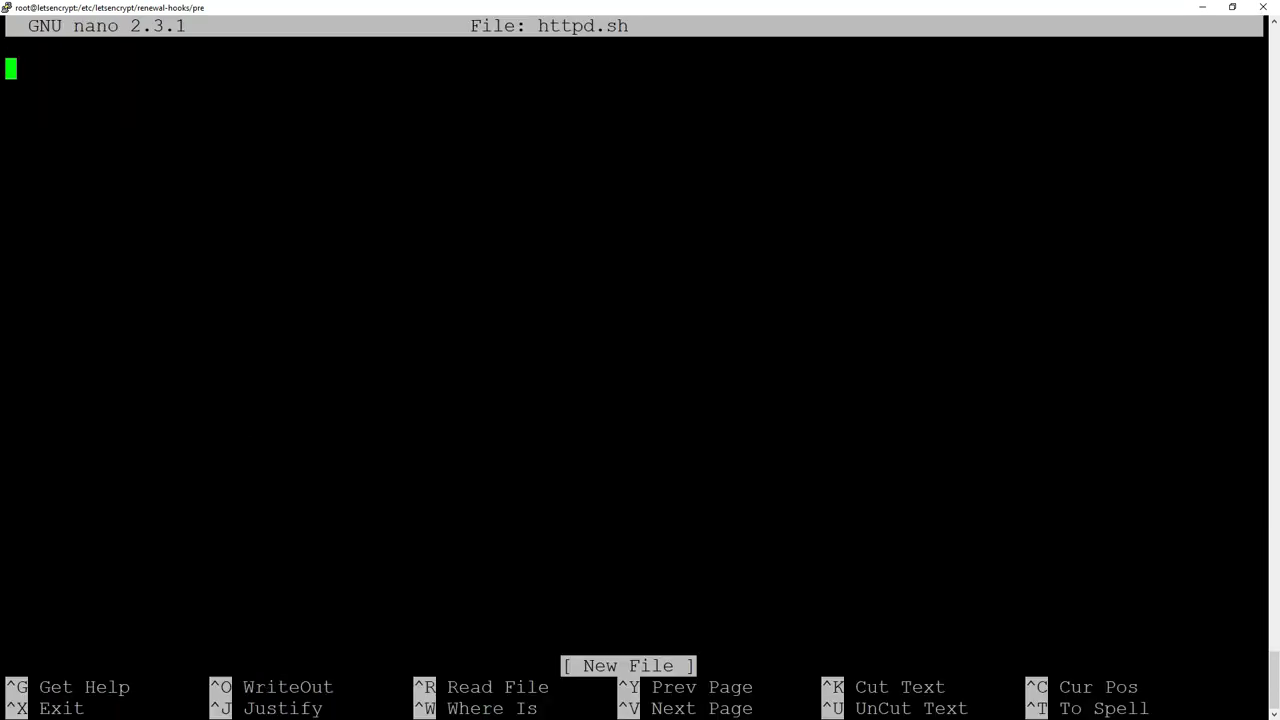
pyautogui.write('#!/bin/sh')
pyautogui.press('Return')
pyautogui.press('Return')
pyautogui.write('systemctl stop httpd')
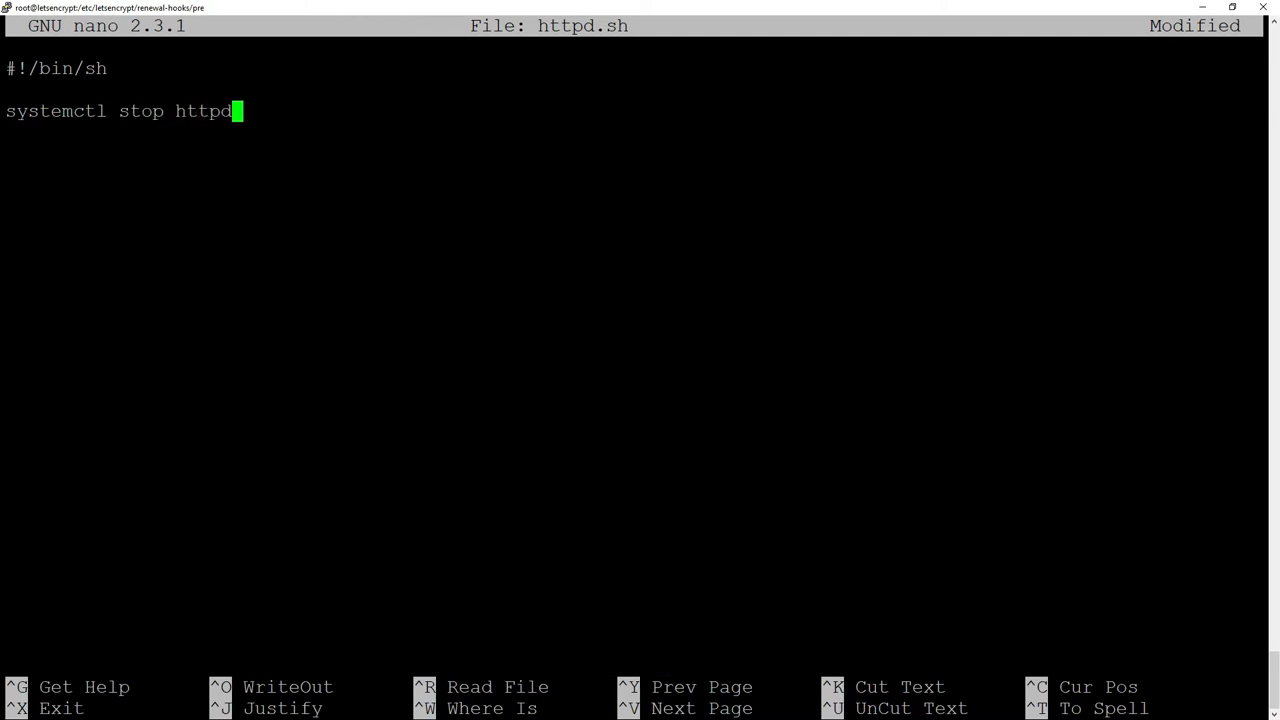
pyautogui.press('Return')
pyautogui.hotkey('ctrl', 'x')
pyautogui.press('y')
pyautogui.press('Return')
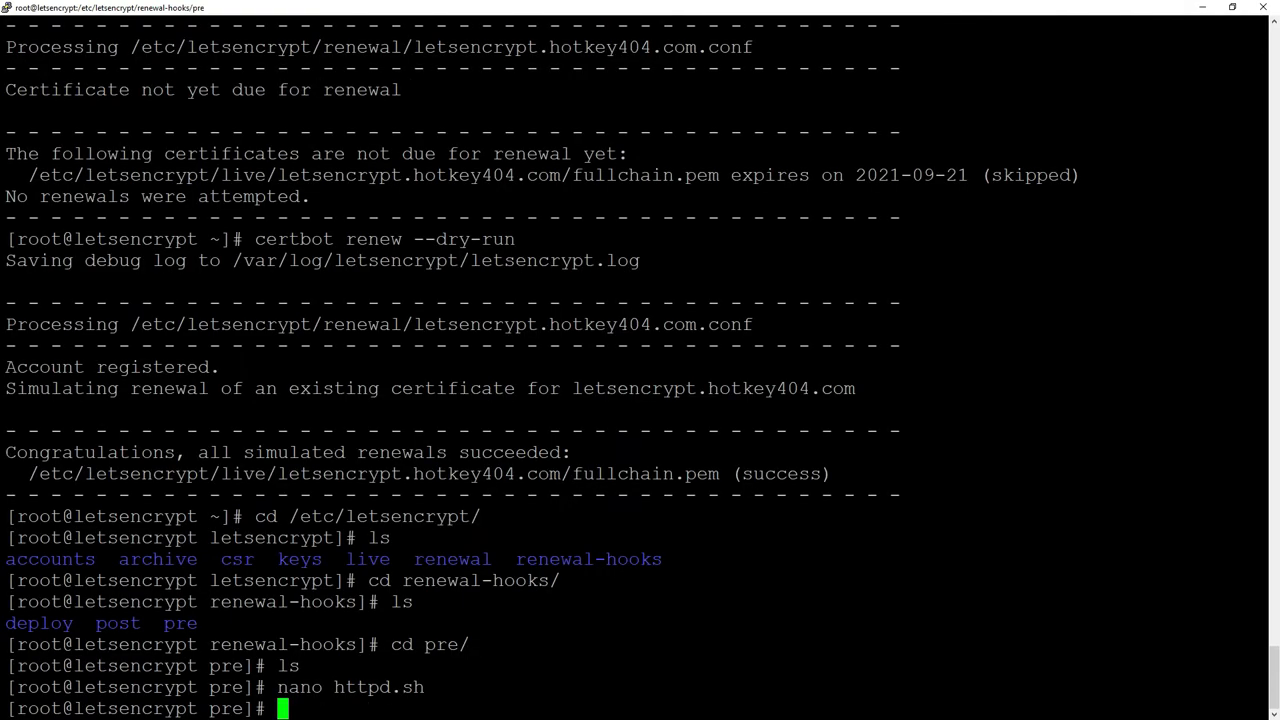
pyautogui.write('chmod +x ht')
# - Make the pre-hook httpd.sh executable with chmod +x and move up to renewal-hooks
pyautogui.press('Tab')
pyautogui.press('Return')
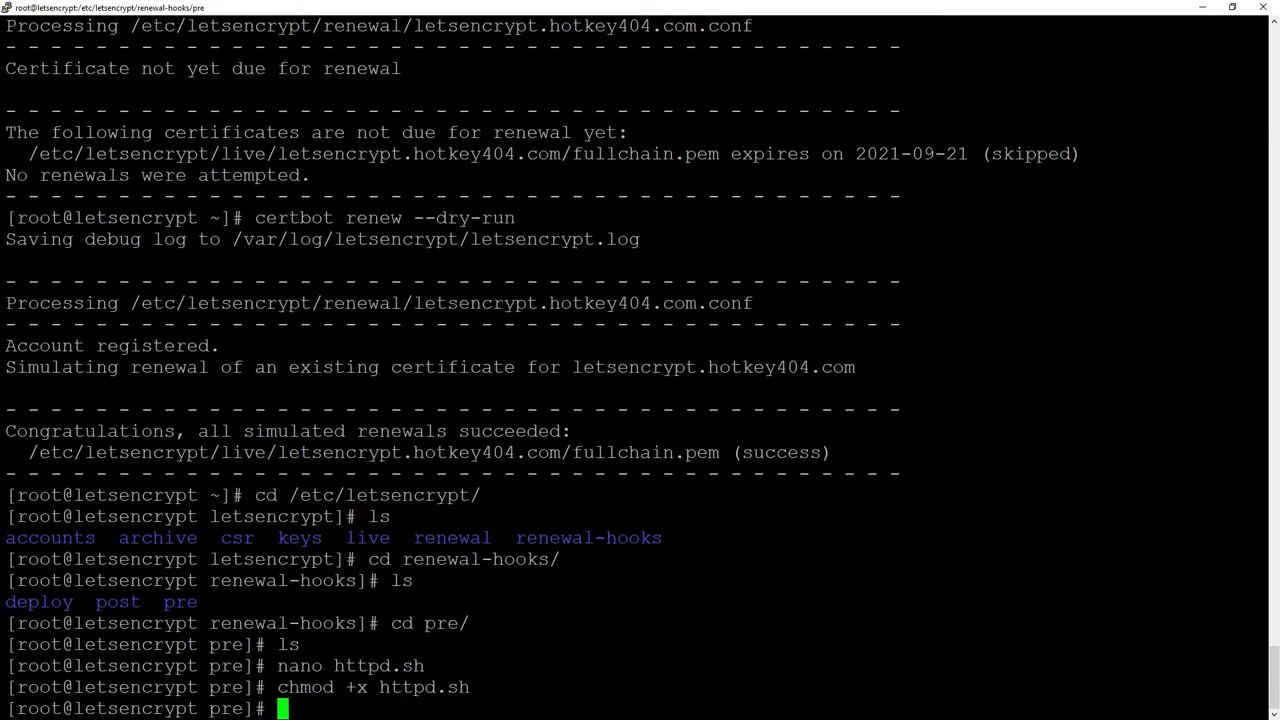
pyautogui.write('cd ..')
pyautogui.press('Return')
pyautogui.write('cd post/')
# - In the post folder, write httpd.sh with #!/bin/sh and systemctl start httpd and save it
pyautogui.press('Return')
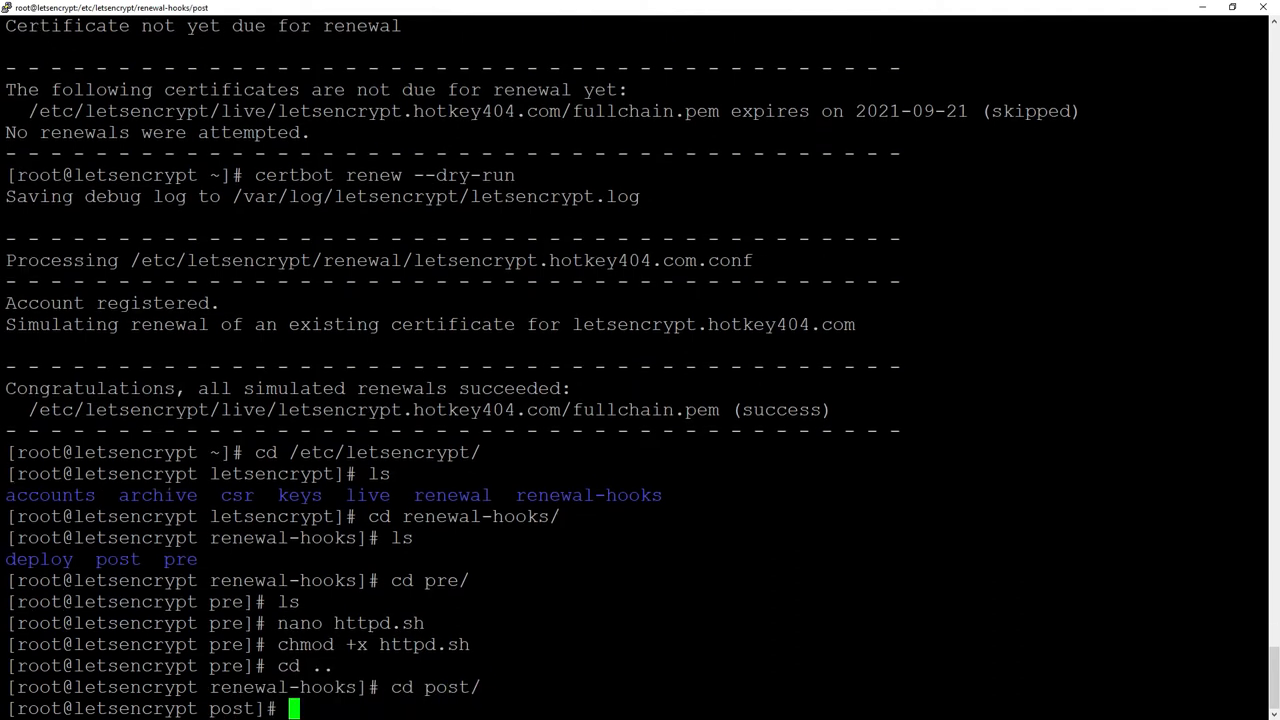
pyautogui.write('nano httpd.sh')
pyautogui.press('Return')
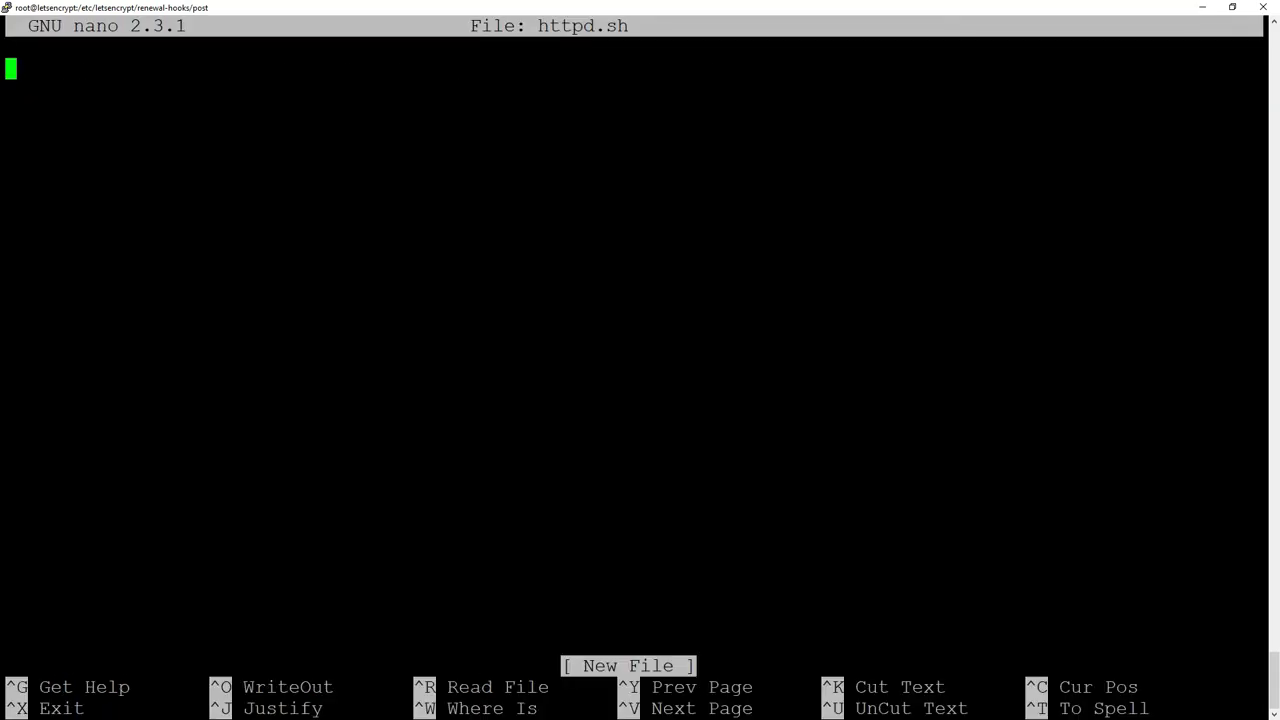
pyautogui.write('#!/bin/sh')
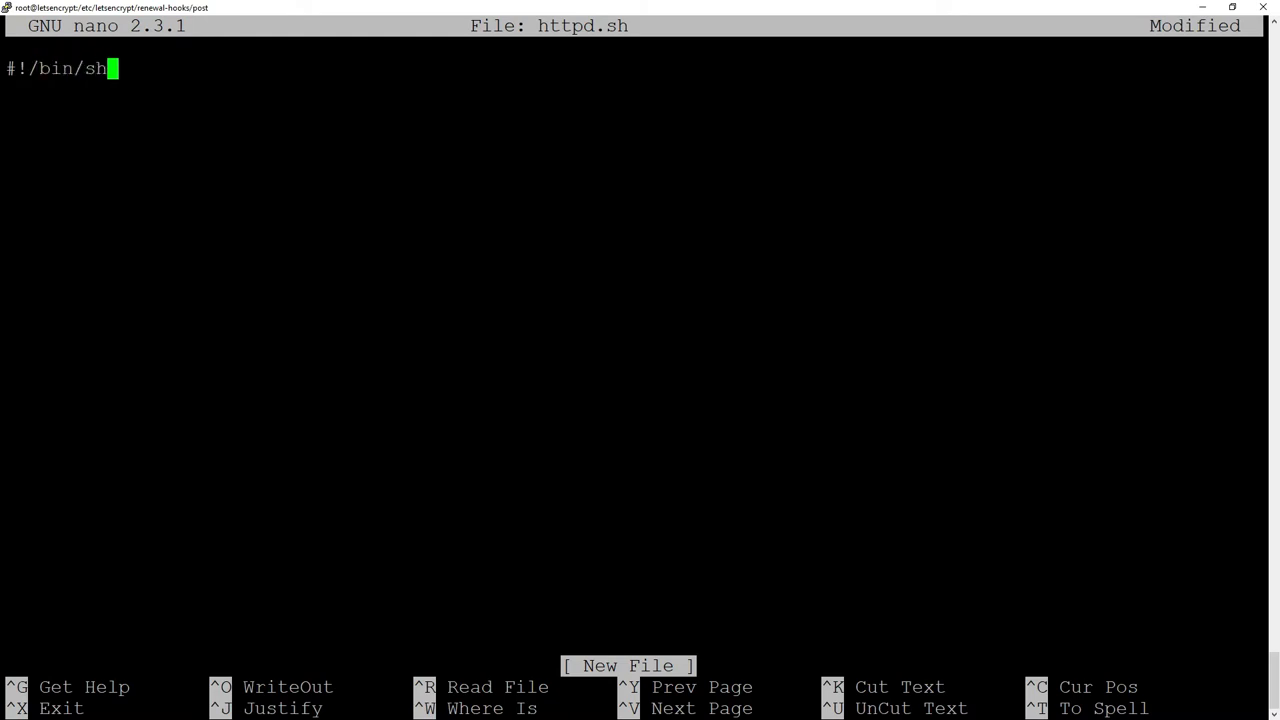
pyautogui.press('Return')
pyautogui.press('Return')
pyautogui.write('systemctl start httpd')
pyautogui.hotkey('ctrl', 'x')
pyautogui.press('y')
pyautogui.press('Return')
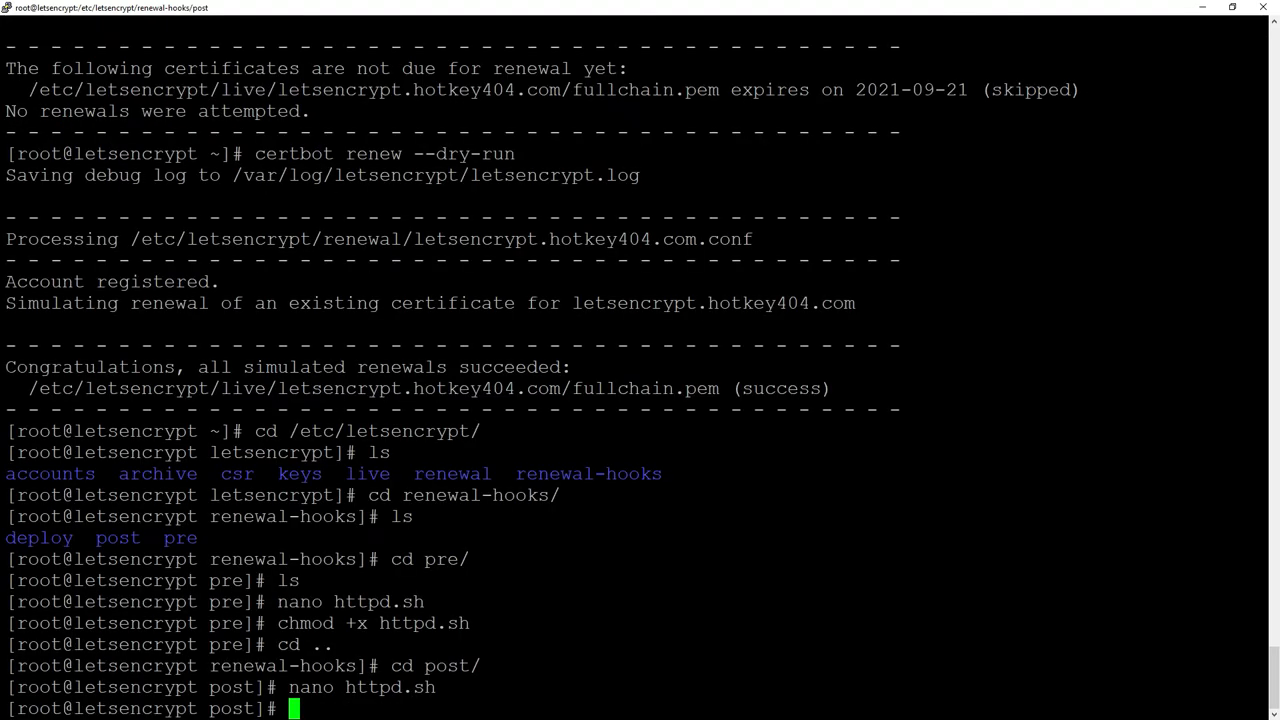
pyautogui.write('chmod +x ht')
# - Make the post-hook httpd.sh executable and start the httpd service
pyautogui.press('Tab')
pyautogui.press('Return')
pyautogui.write('systemctl start httpd')
pyautogui.press('Return')
pyautogui.write('certbot renew --dry-run')
pyautogui.press('Return')
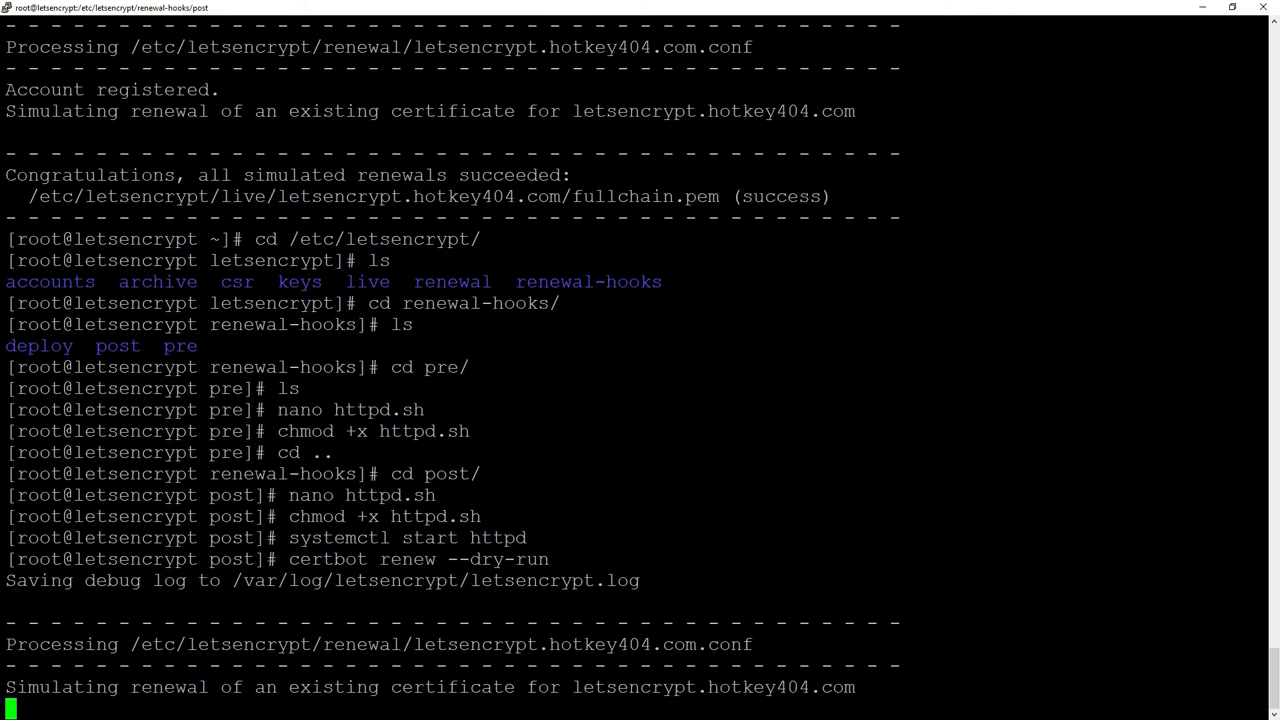
pyautogui.write('nano ../pre/h')
# - Comment out the stop line in ../pre/httpd.sh and run certbot renew --dry-run, which fails on port 80
pyautogui.press('Tab')
pyautogui.press('Return')
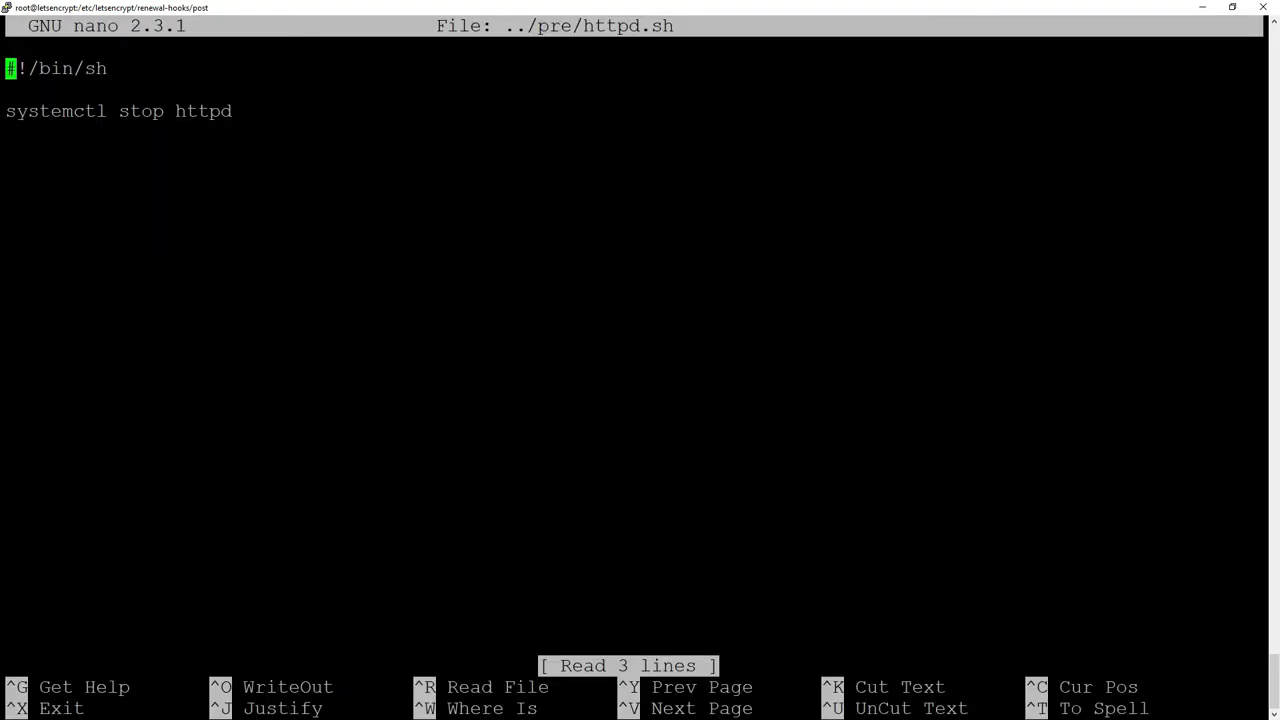
pyautogui.press('Down')
pyautogui.press('Down')
pyautogui.write('#')
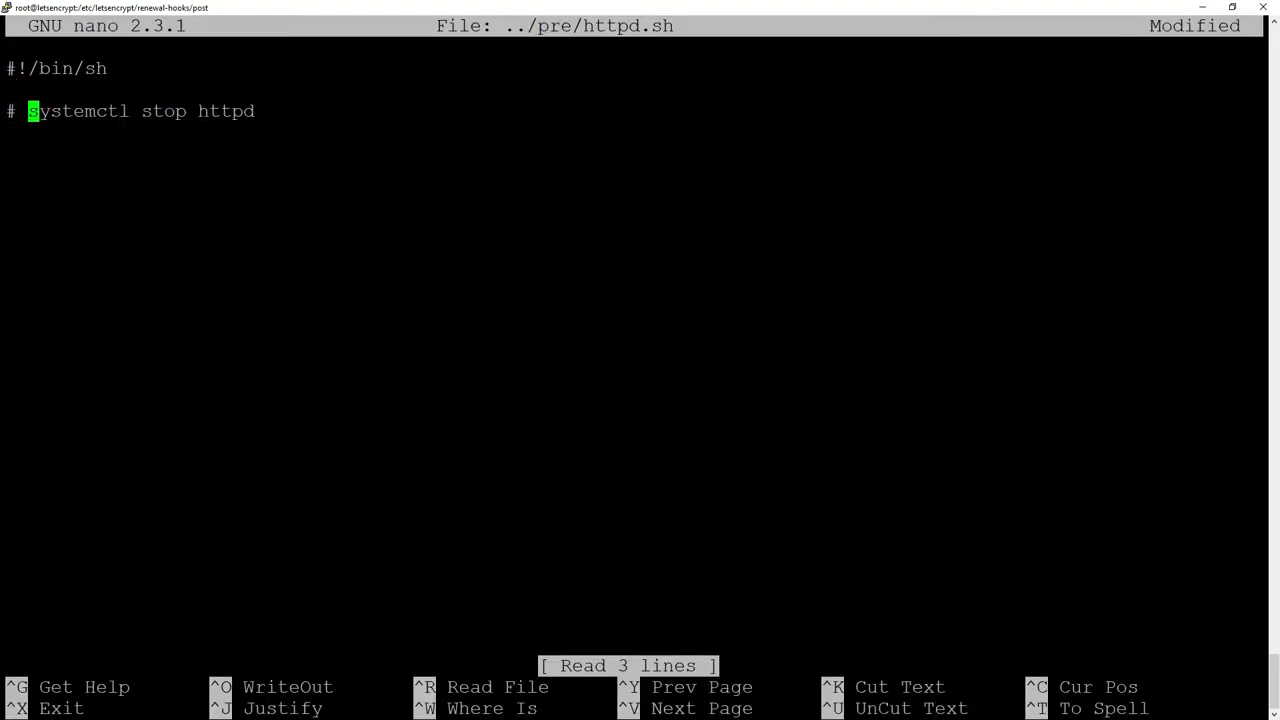
pyautogui.hotkey('ctrl', 'x')
pyautogui.press('y')
pyautogui.press('Return')
pyautogui.press('Up')
pyautogui.press('Up')
pyautogui.press('Return')
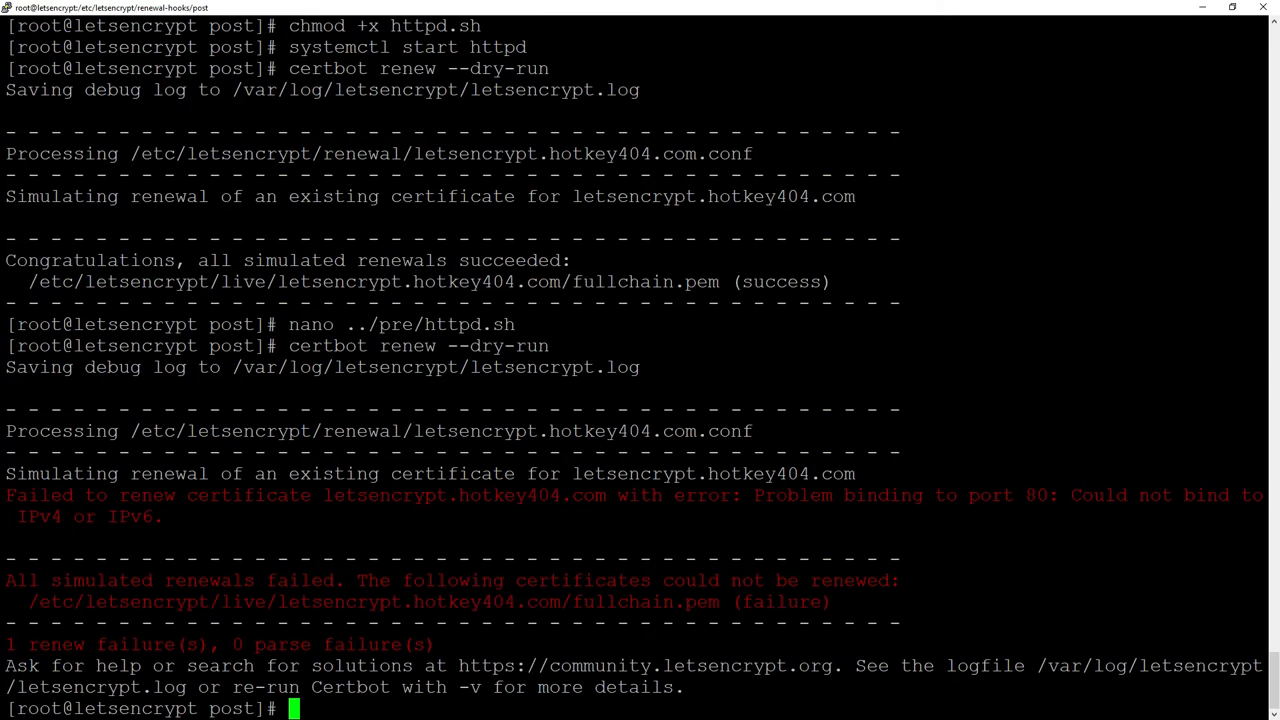
# - Restore the stop line in the pre-hook and rerun the dry run successfully
pyautogui.press('Up')
pyautogui.press('Up')
pyautogui.press('Return')
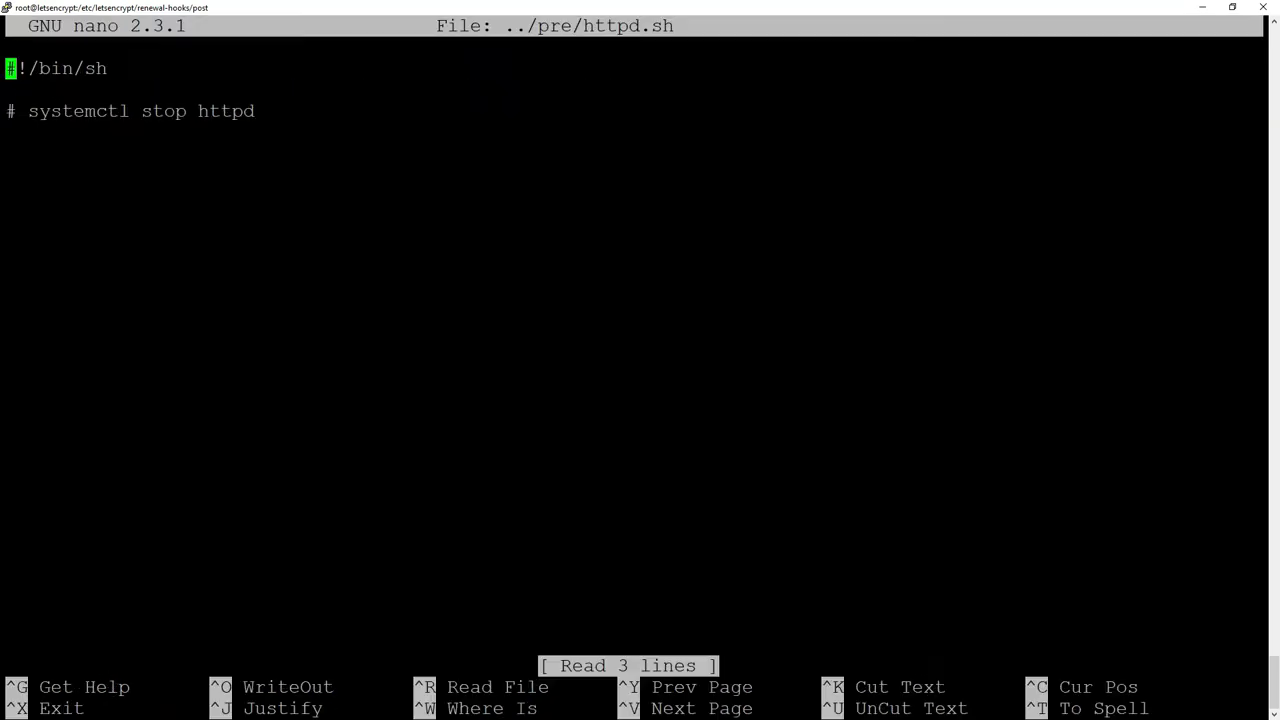
pyautogui.press('Down')
pyautogui.press('Down')
pyautogui.press('Delete')
pyautogui.press('Delete')
pyautogui.hotkey('ctrl', 'x')
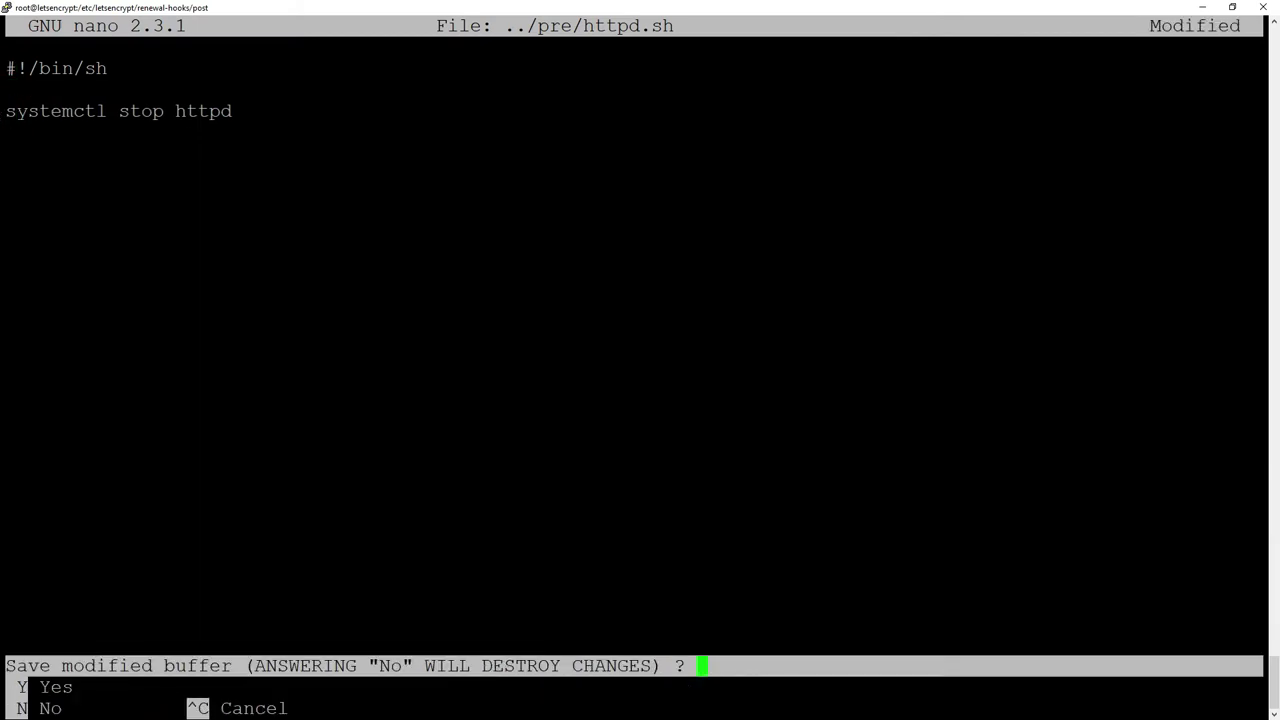
pyautogui.press('y')
pyautogui.press('Return')
pyautogui.press('Up')
pyautogui.press('Up')
pyautogui.press('Return')
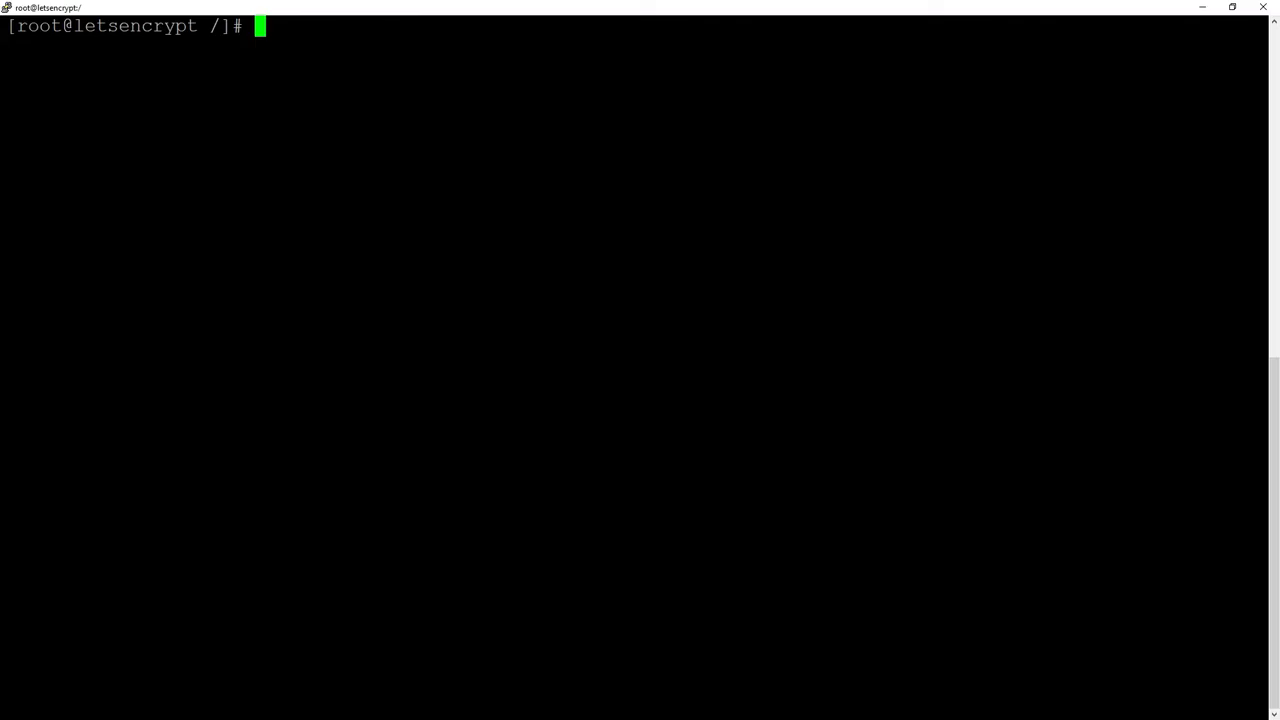
pyautogui.write('ls -l /etc/asterisk/')
# - List /etc/asterisk, create /etc/asterisk/ssl with mode 0700 owned by asterisk
pyautogui.press('Return')
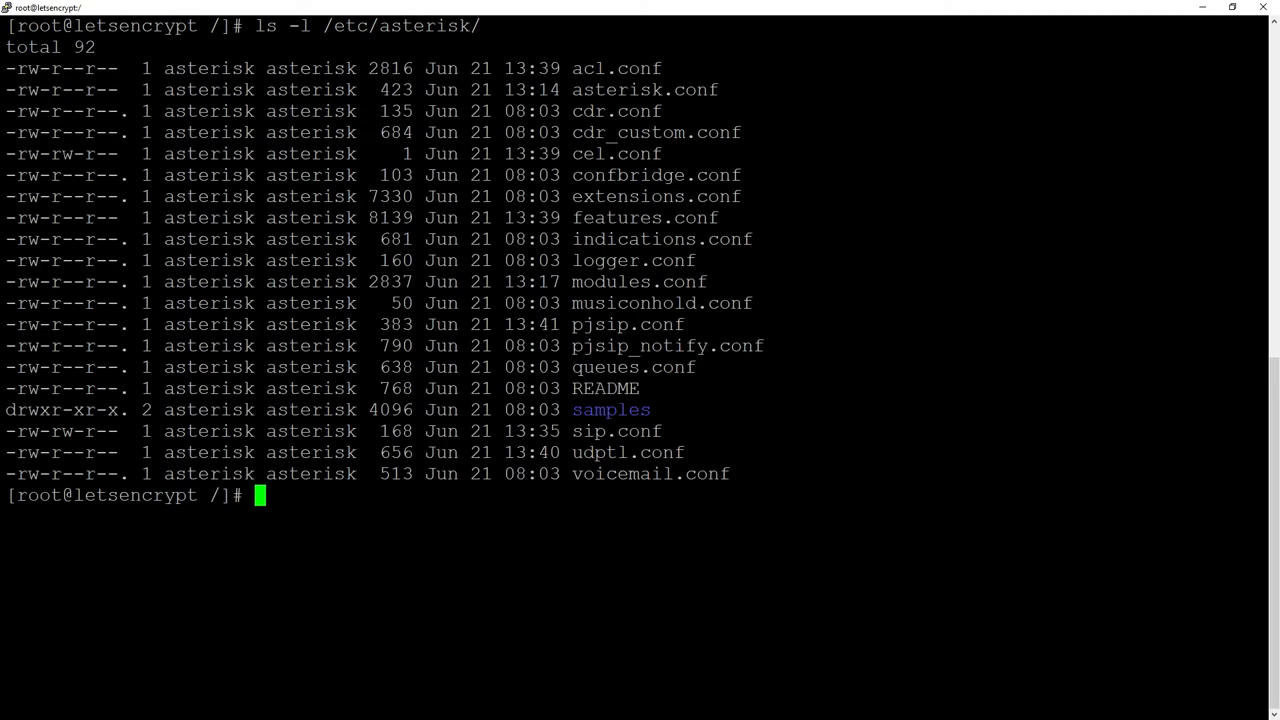
pyautogui.write('mkdir /etc/asterisk/ssl')
pyautogui.press('Return')
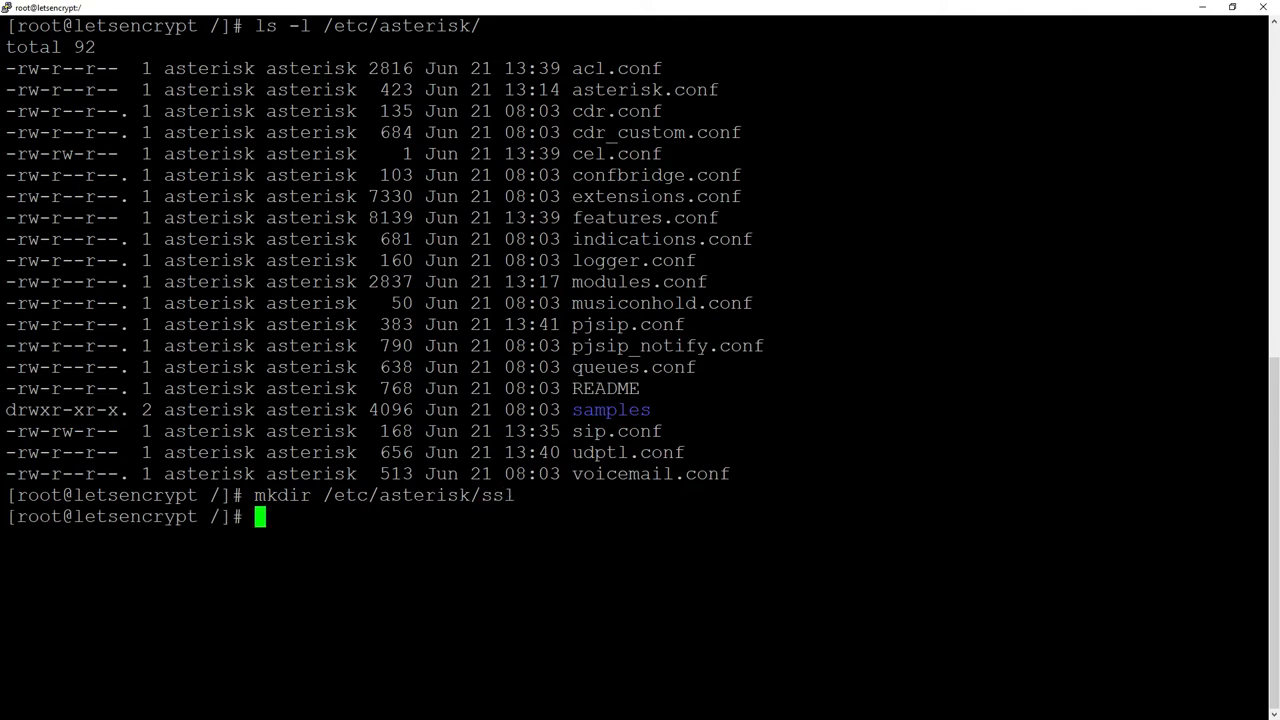
pyautogui.write('chmod 0700 /etc/asterisk/ssl')
pyautogui.press('Return')
pyautogui.write('chown asterisk: /etc/asterisk/ssl')
pyautogui.press('Return')
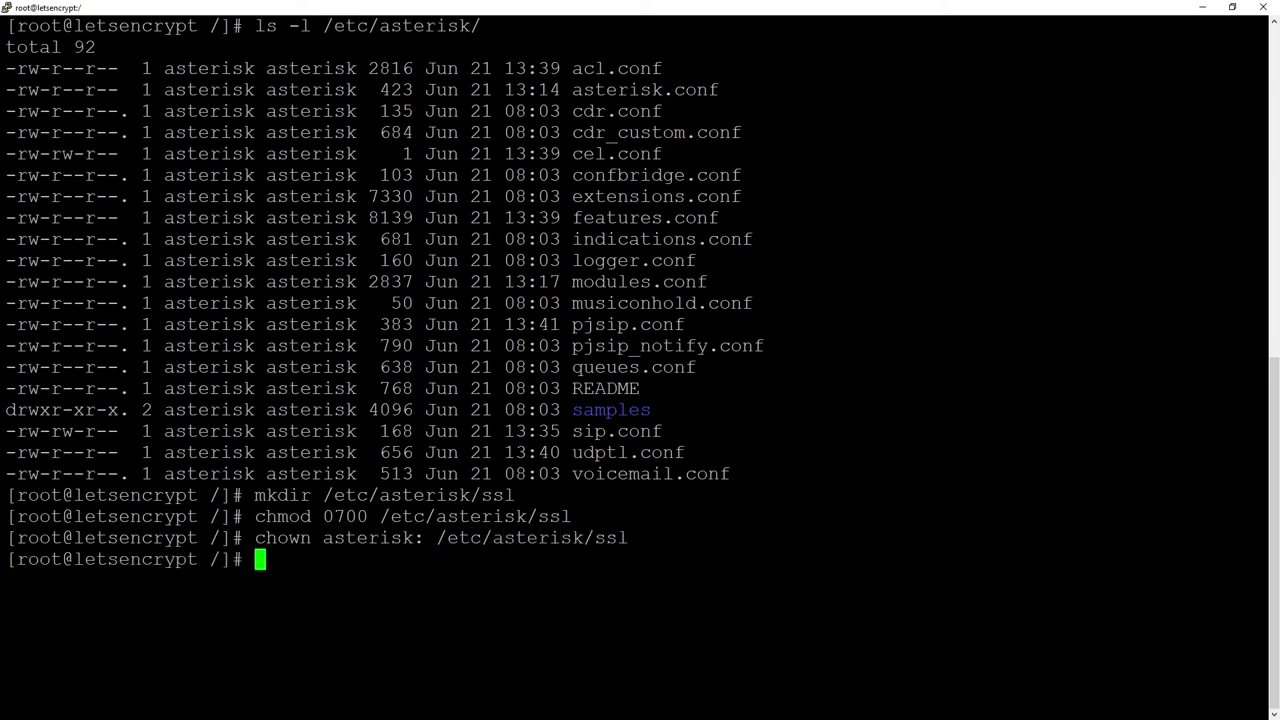
pyautogui.write('cd /etc/lets')
pyautogui.press('Tab')
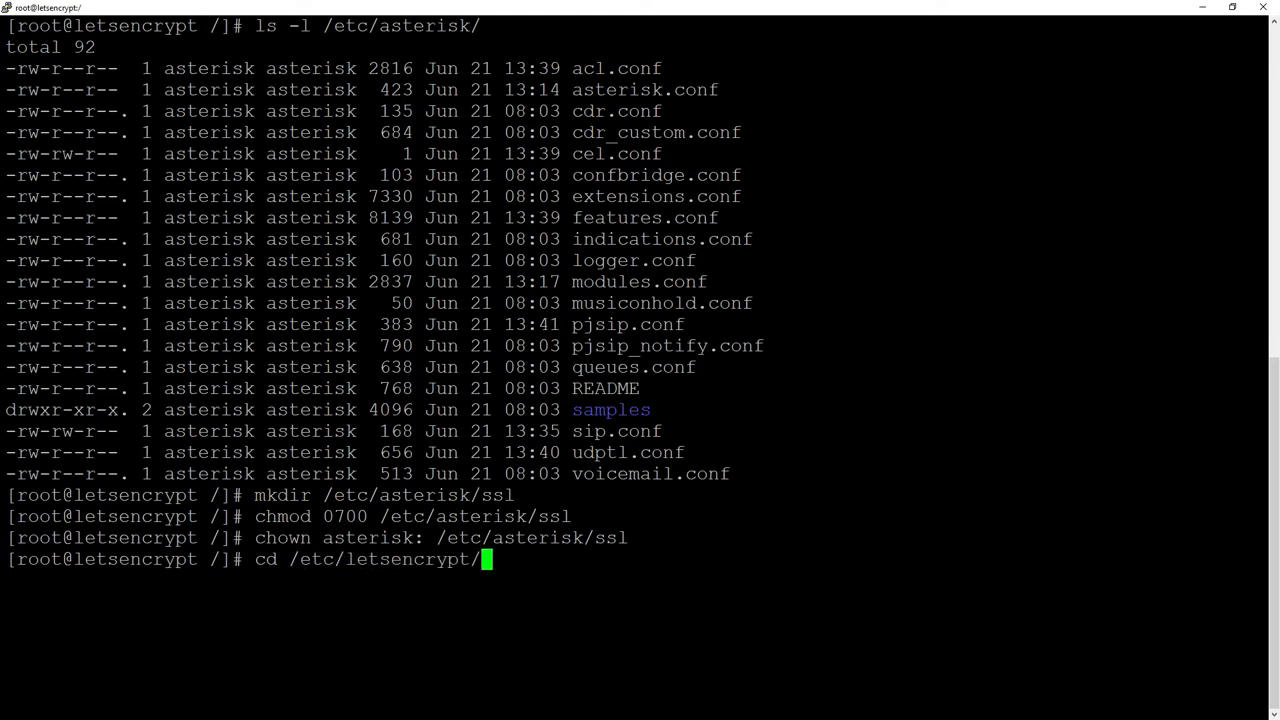
pyautogui.write('ren')
# - Go to /etc/letsencrypt/renewal-hooks/post, list it and start a new asterisk.sh in nano
pyautogui.press('Tab')
pyautogui.write('-h')
pyautogui.press('Tab')
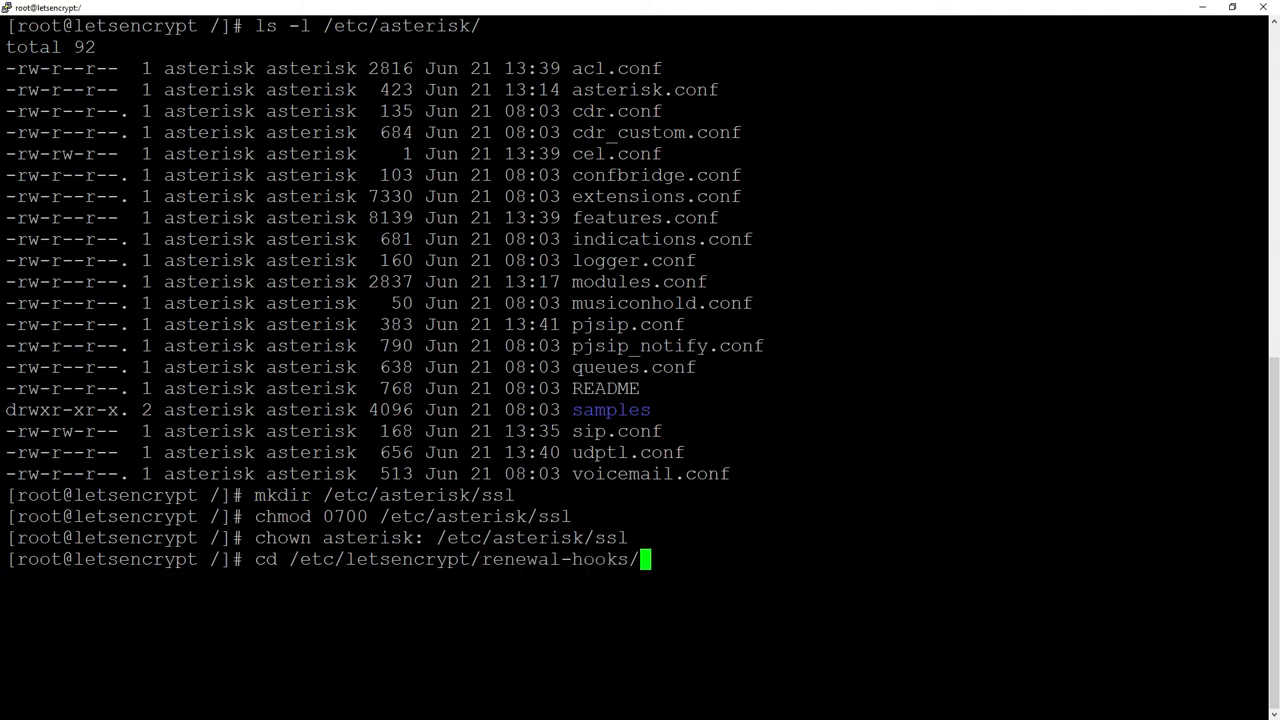
pyautogui.write('pos')
pyautogui.press('Tab')
pyautogui.press('Return')
pyautogui.write('ls')
pyautogui.press('Return')
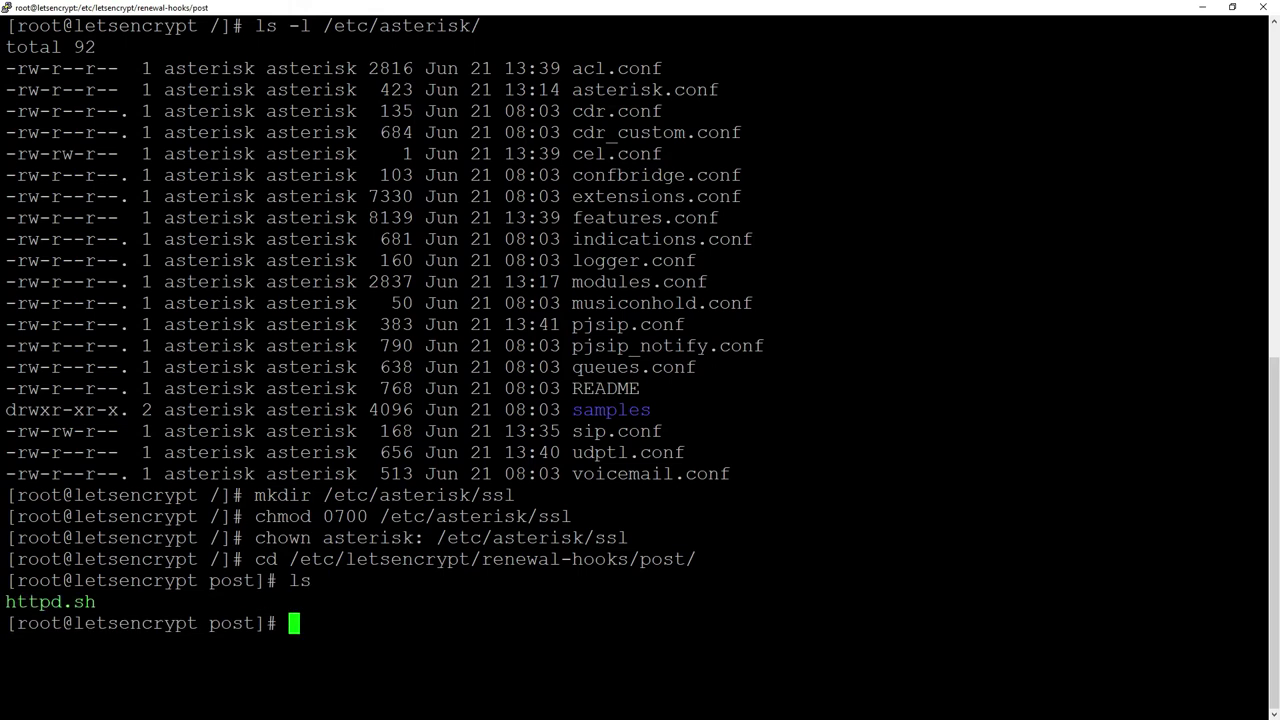
pyautogui.write('nano a')
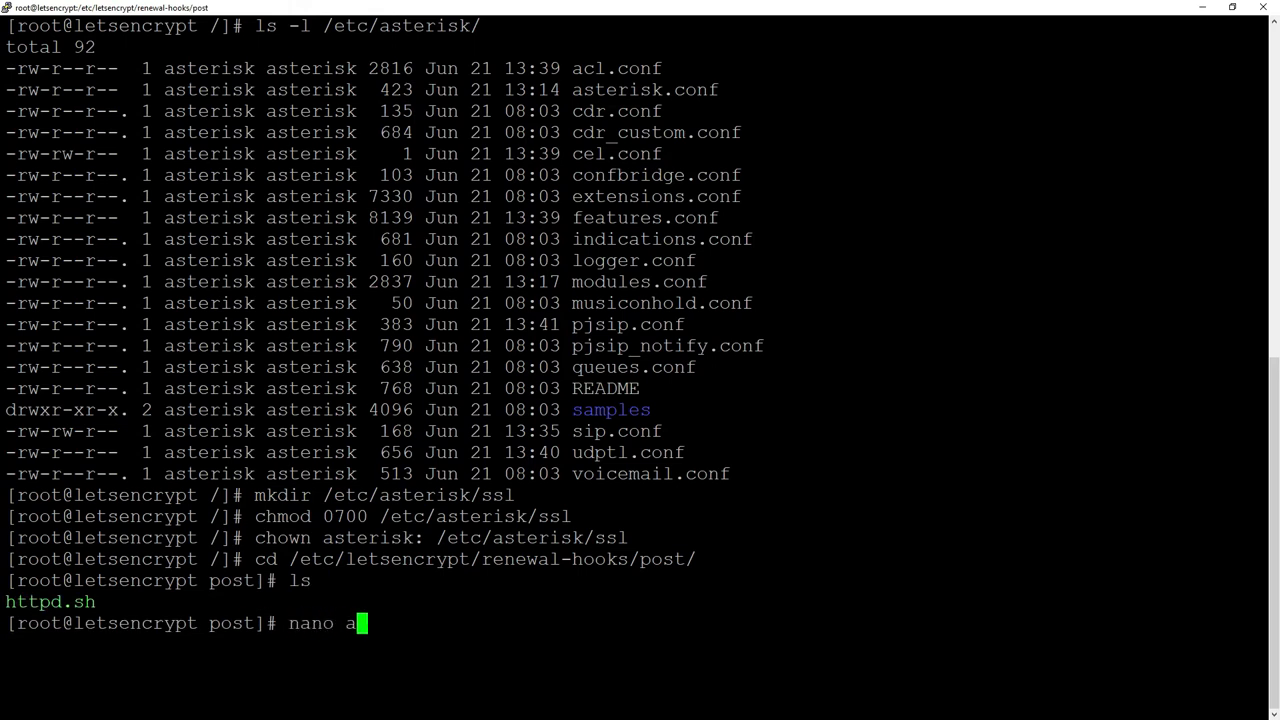
pyautogui.write('terisk.sh')
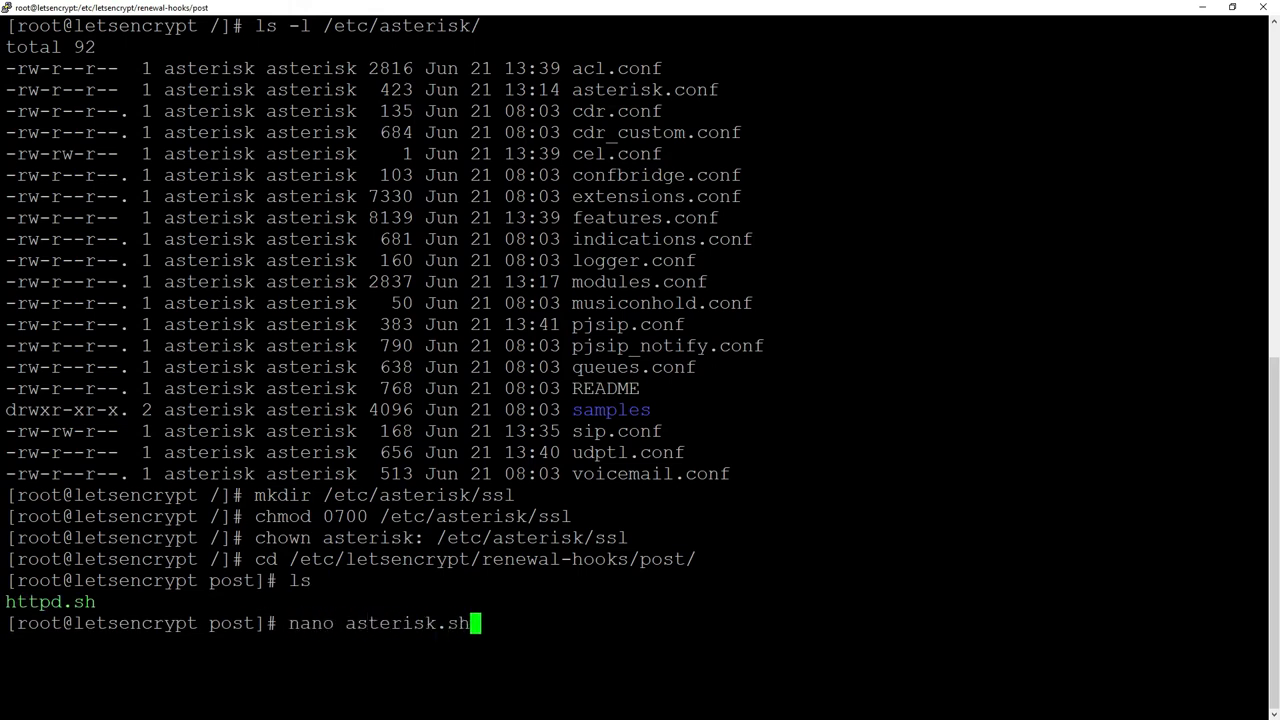
pyautogui.press('Return')
pyautogui.write('#!/bin/sh')
# - Write the rm, cp, chmod and chown lines copying the .pem files into /etc/asterisk/ssl and save asterisk.sh
pyautogui.press('Return')
pyautogui.press('Return')
pyautogui.write('rm -rf /etc/aste')
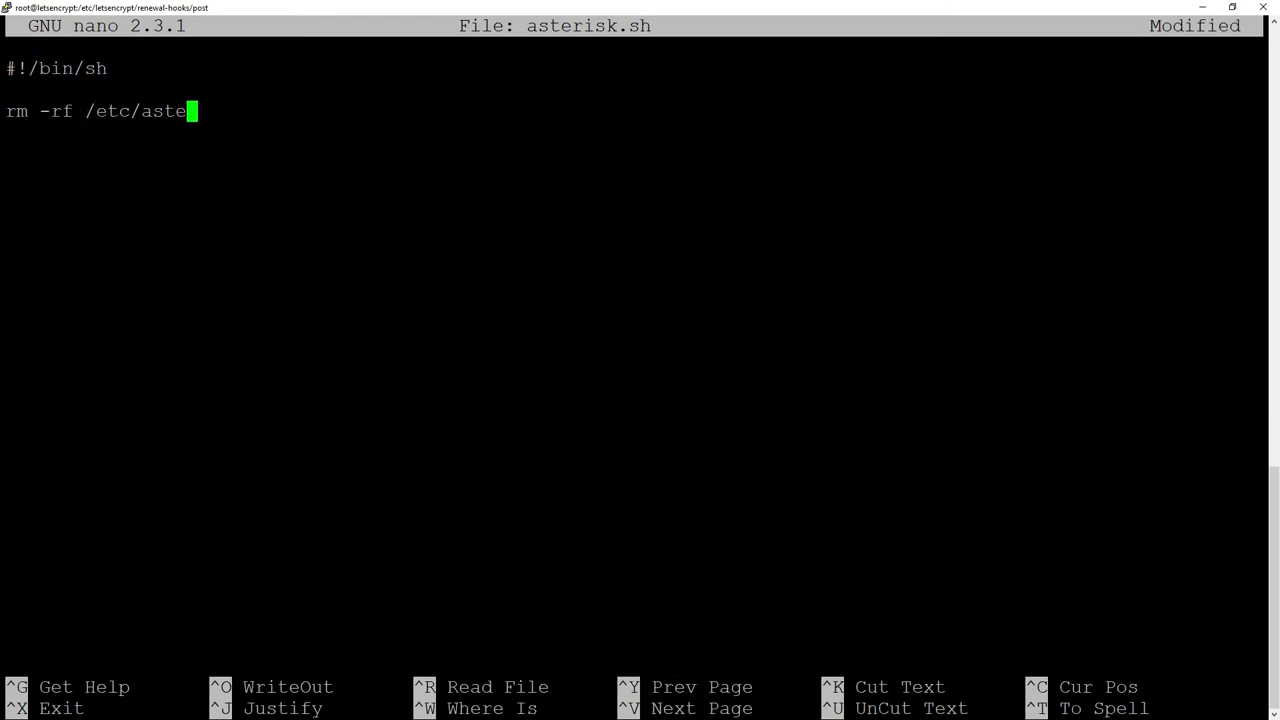
pyautogui.write('risk/ssl/')
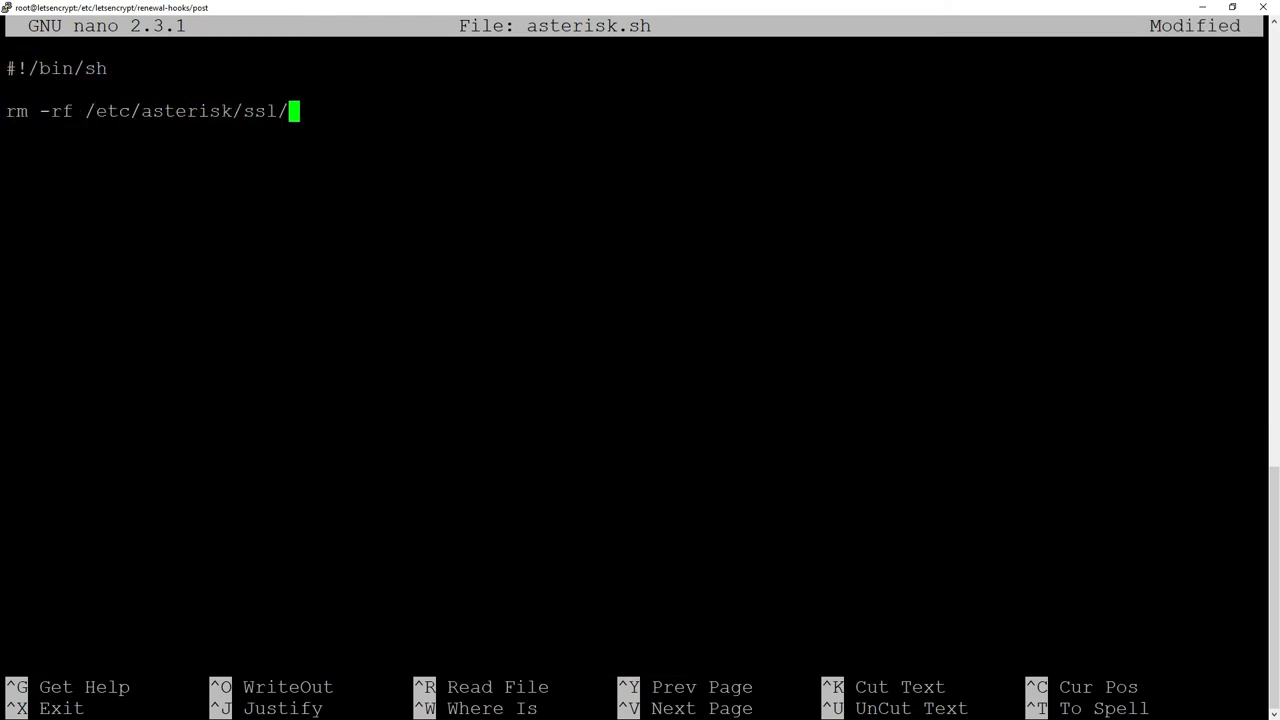
pyautogui.write('*.*')
pyautogui.press('Return')
pyautogui.write('cp /etc/letsencrypt')
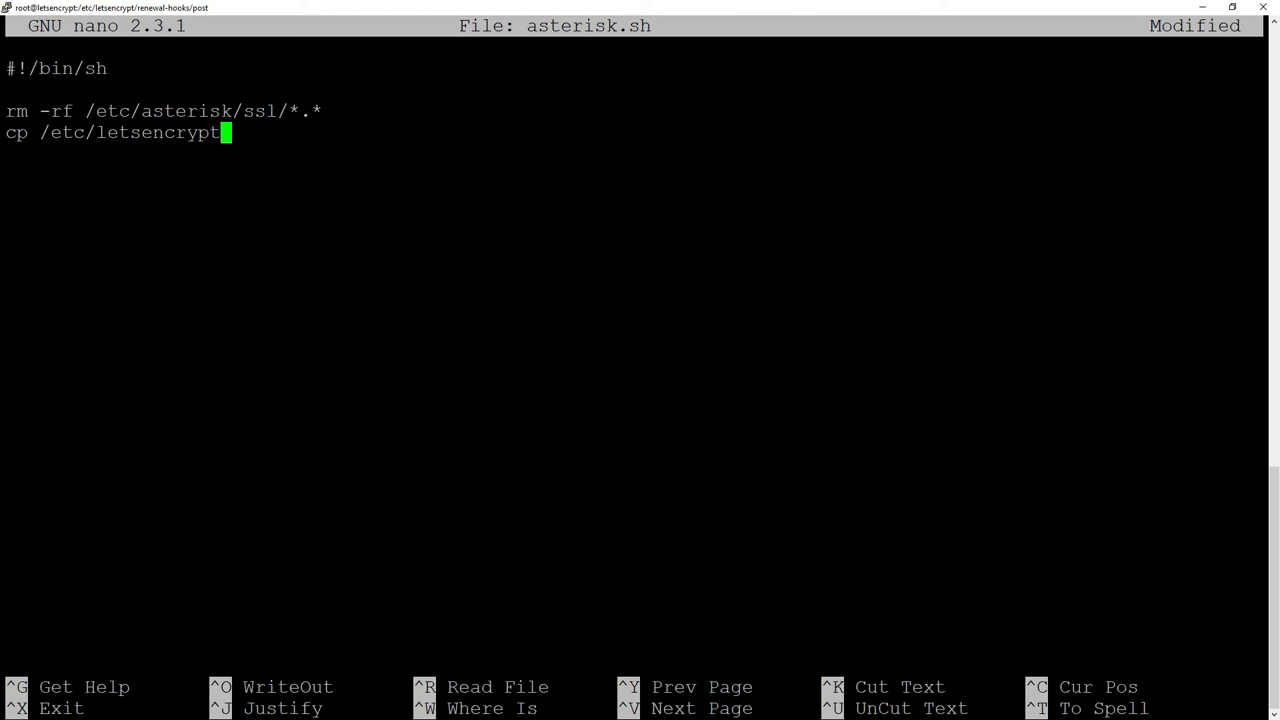
pyautogui.write('/live/')
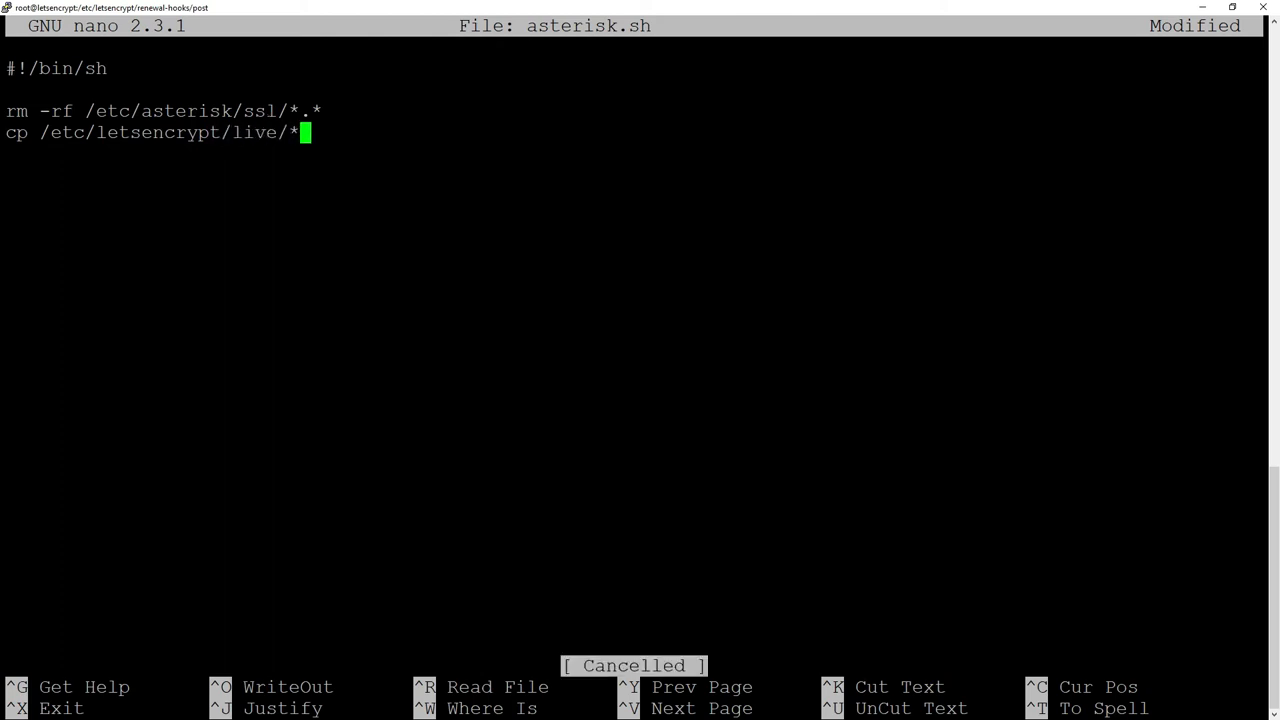
pyautogui.write('letsencrypt.hotkey404.com/*.pem /etc/asterisk/ssl')
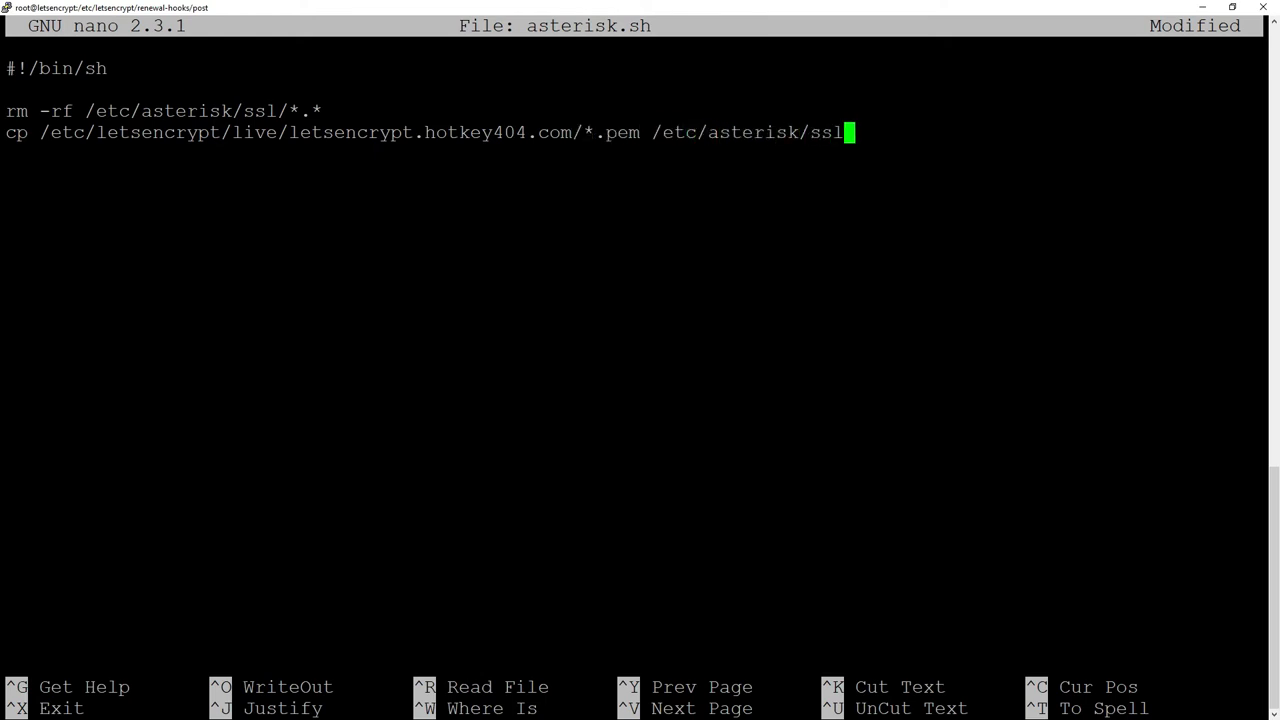
pyautogui.write('/')
pyautogui.press('Return')
pyautogui.write('chmod 0600 /etc/asterisk/ssl/*.pem')
pyautogui.press('Return')
pyautogui.write('chown asterisk: /etc/asterisk/ssl/*.pem')
pyautogui.press('Return')
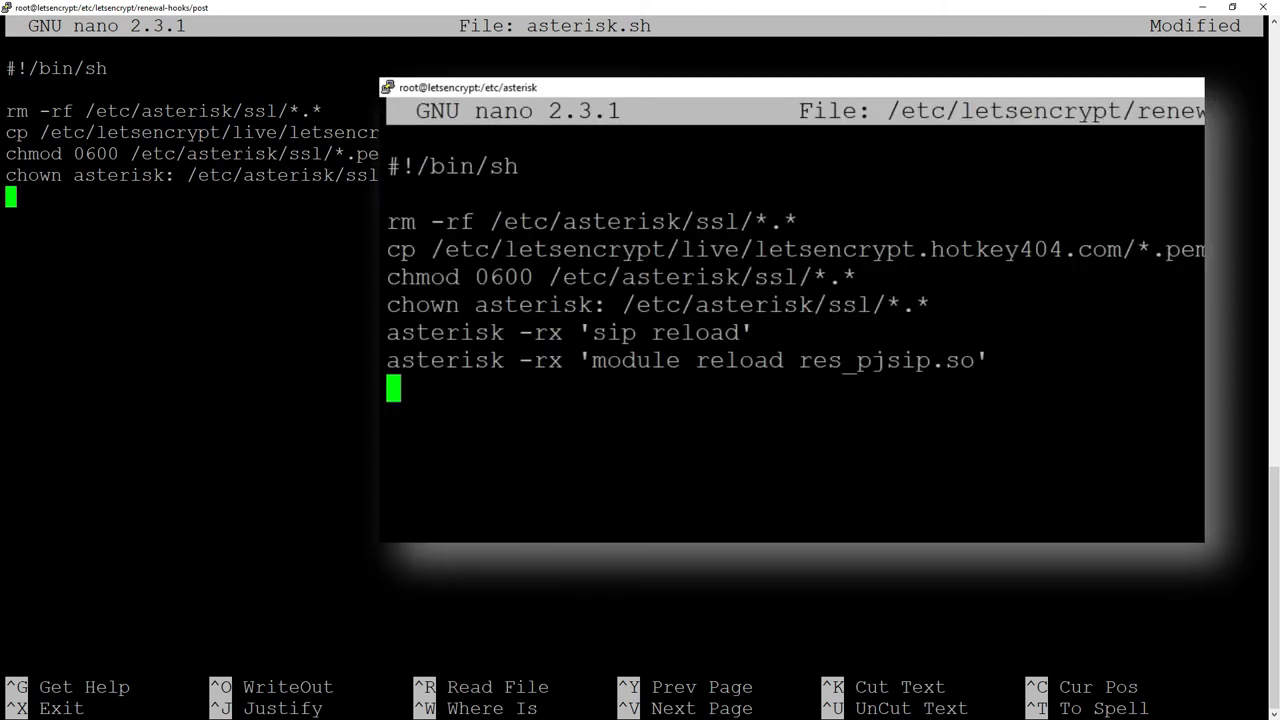
pyautogui.hotkey('ctrl', 'x')
pyautogui.press('y')
pyautogui.press('Return')
pyautogui.write('chmod +x as')
# - chmod +x asterisk.sh, run certbot renew --dry-run and list the four .pem files in /etc/asterisk/ssl
pyautogui.press('Tab')
pyautogui.press('Return')
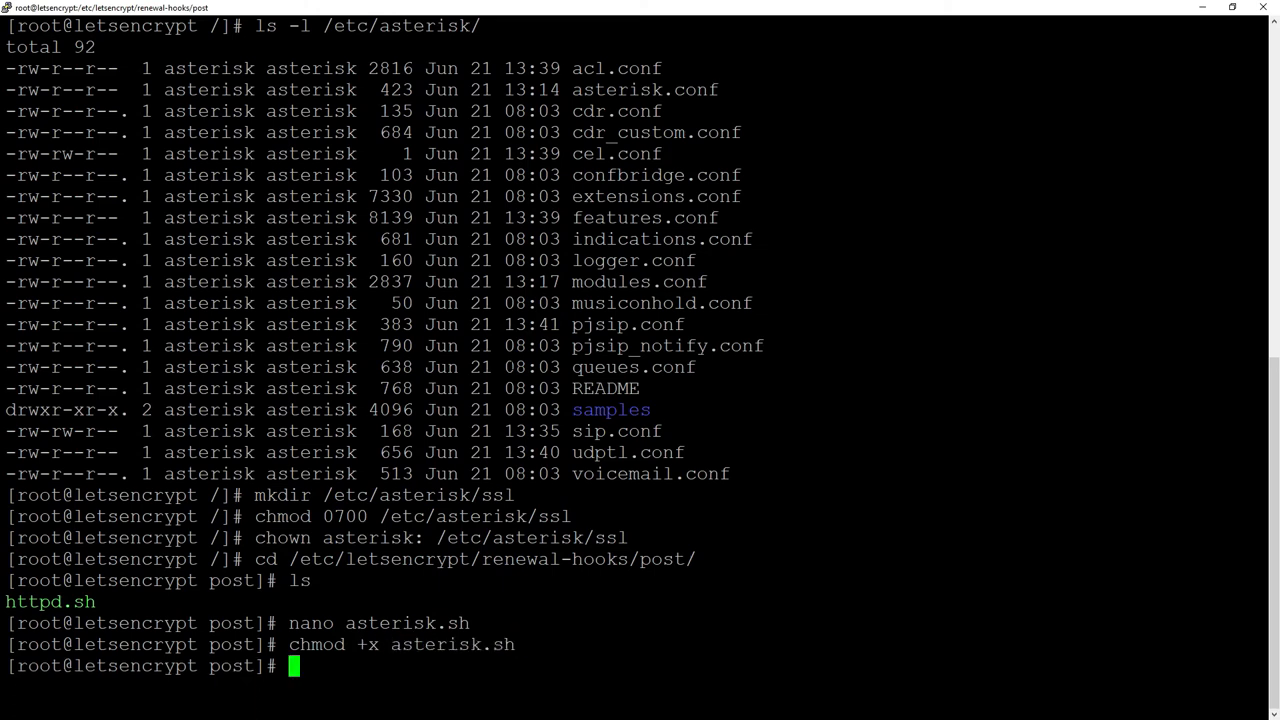
pyautogui.write('ls')
pyautogui.press('Return')
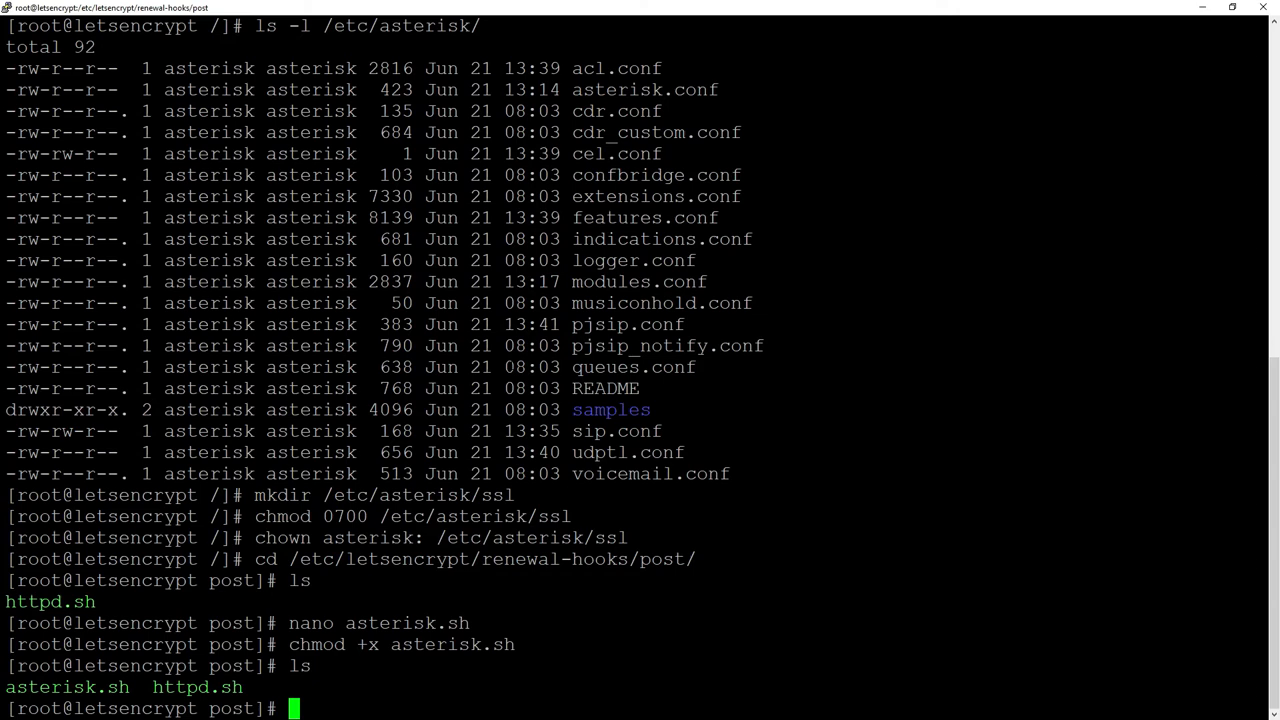
pyautogui.write('certbot renew --dry-run')
pyautogui.press('Return')
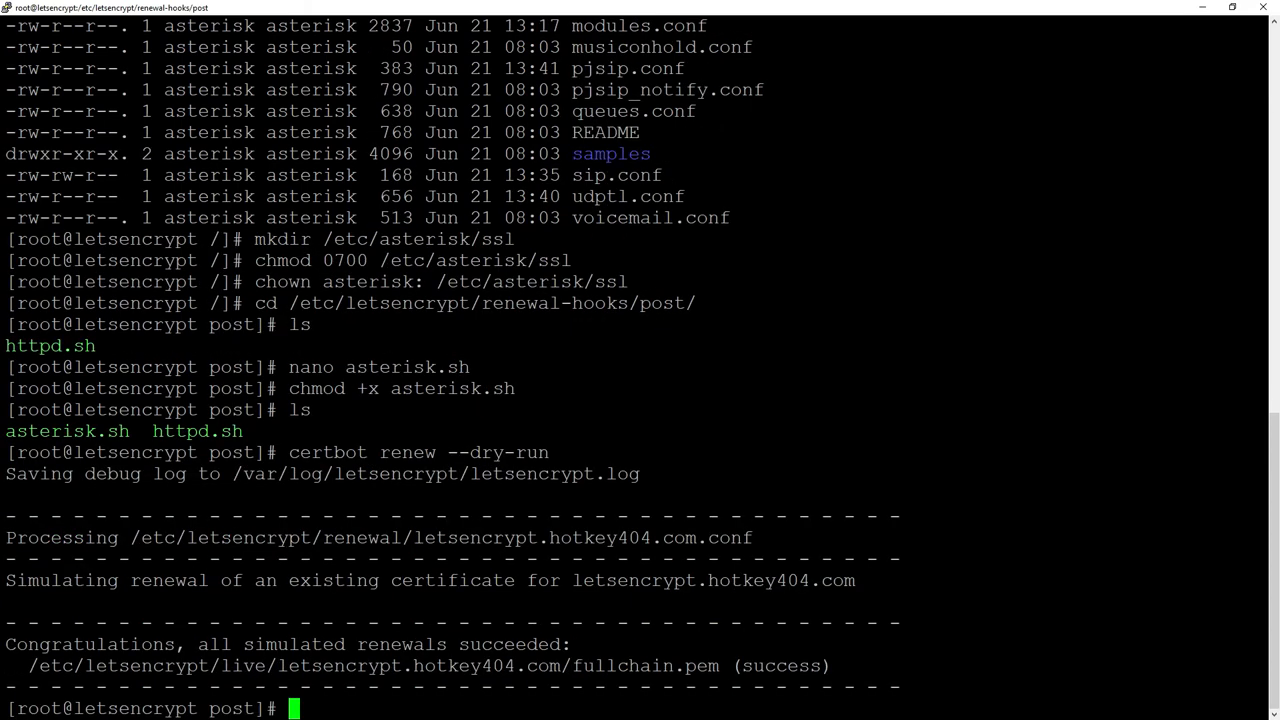
pyautogui.write('ls -l')
pyautogui.write(' /etc/asterisk/ssl/')
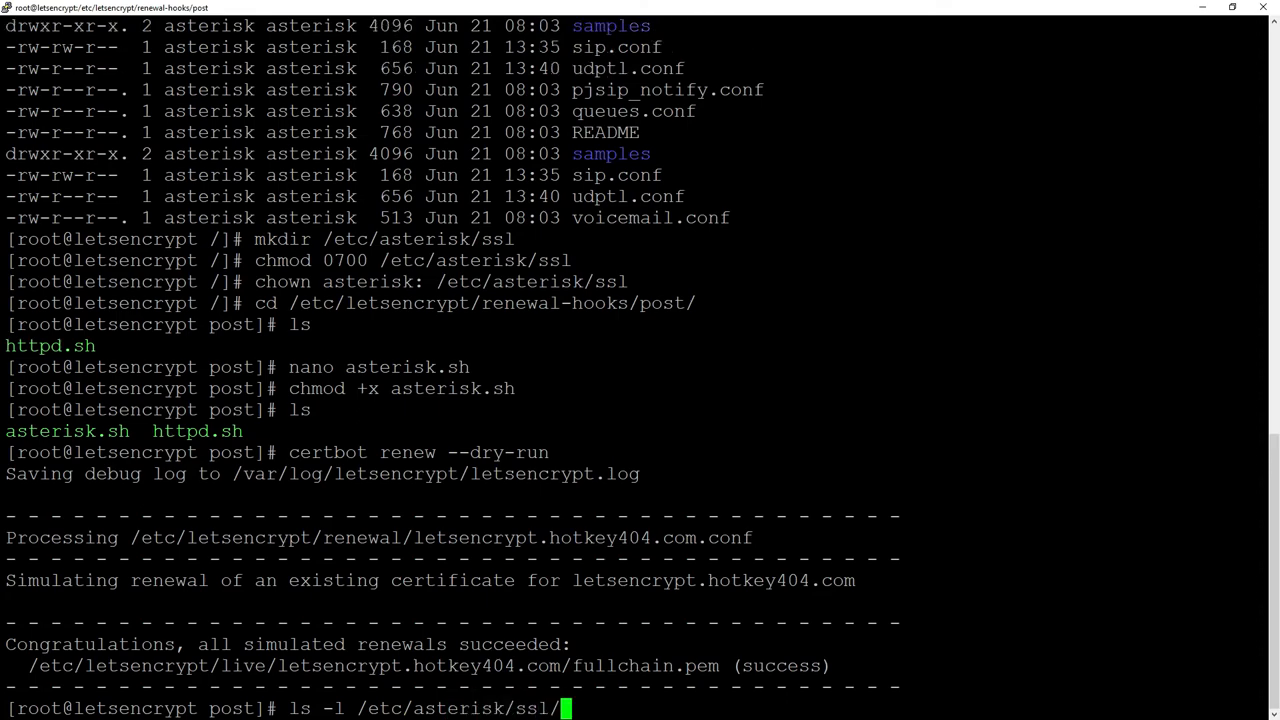
pyautogui.press('Return')
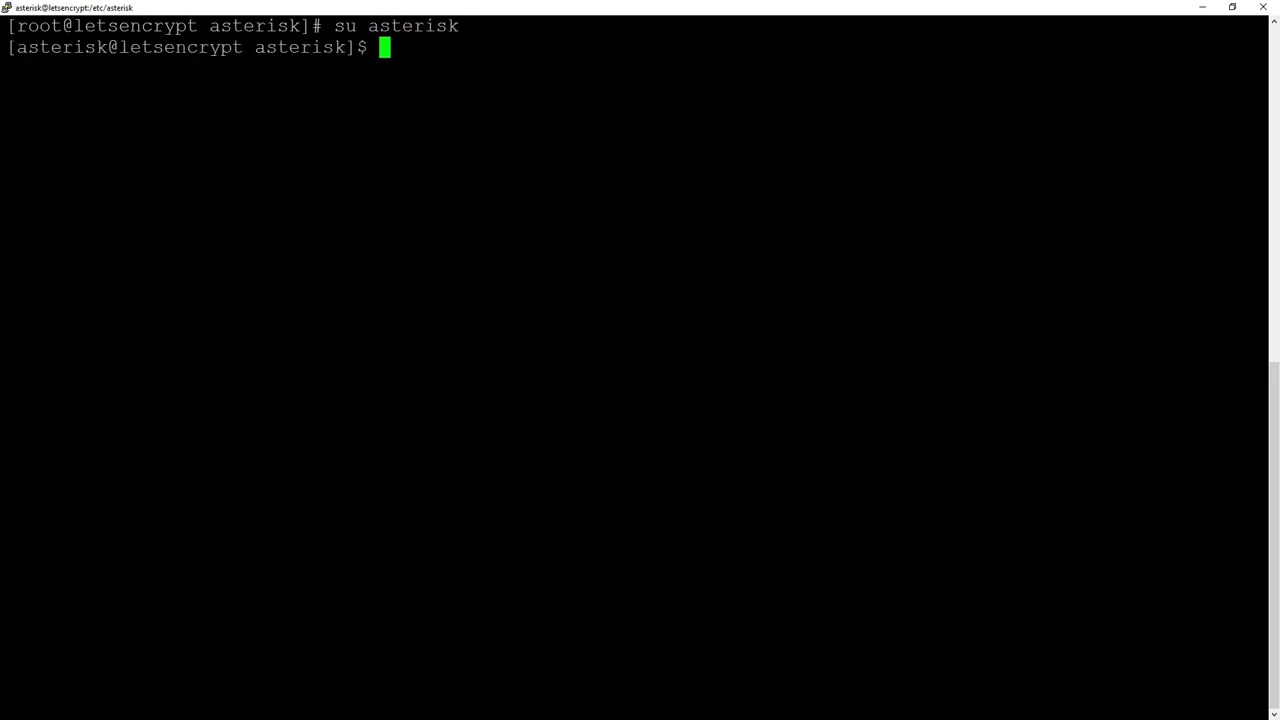
pyautogui.write('ls -l /etc/asterisk/ssl/')
pyautogui.press('Return')
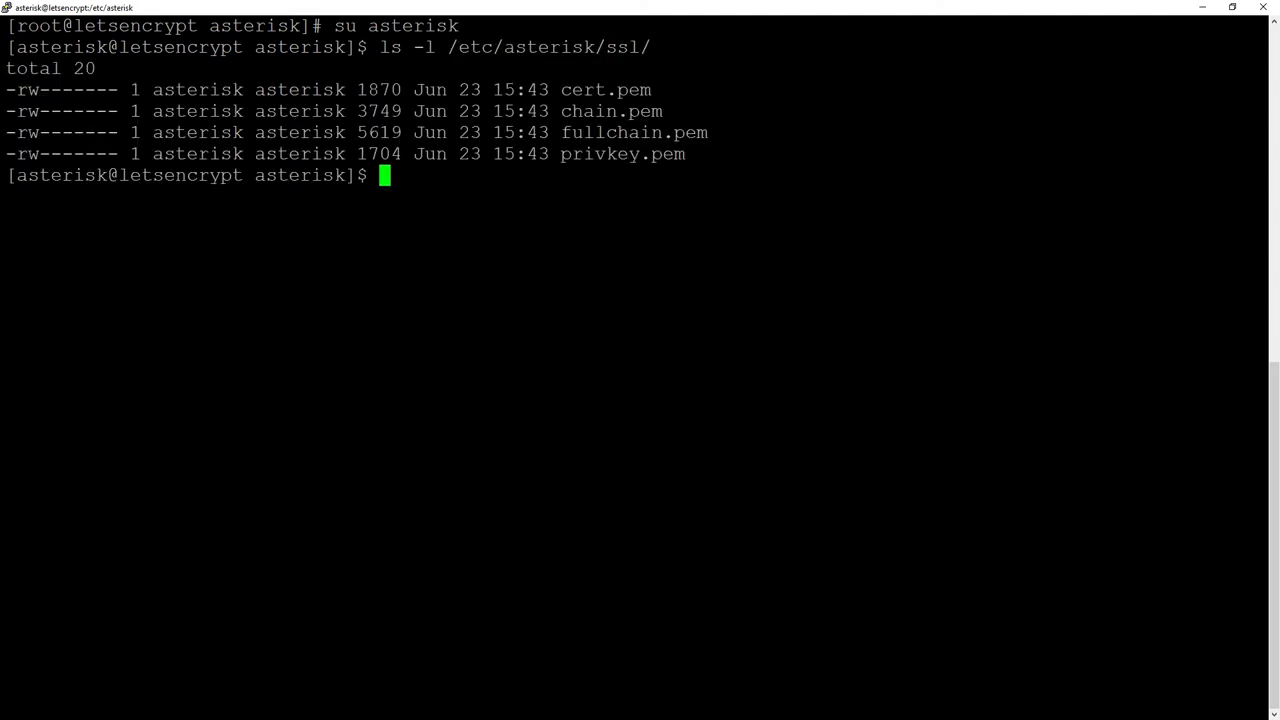
pyautogui.write('nano /etc/asterisk/')
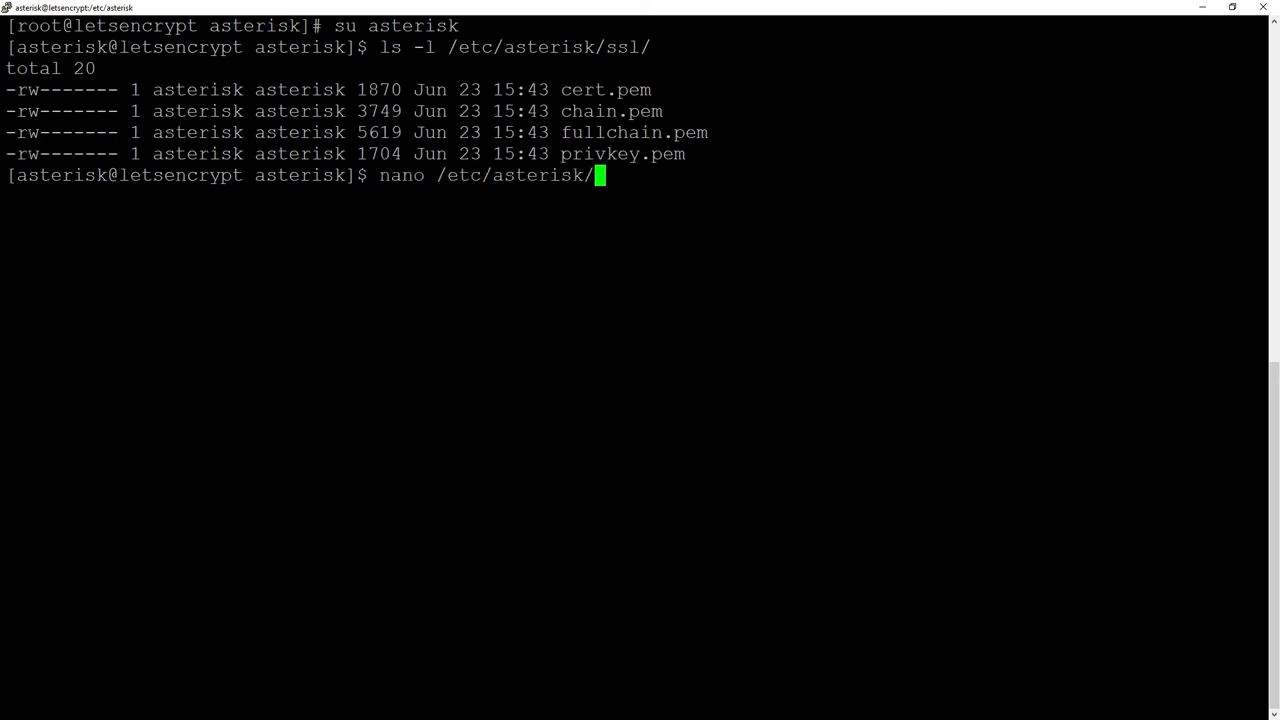
pyautogui.write('pjsip')
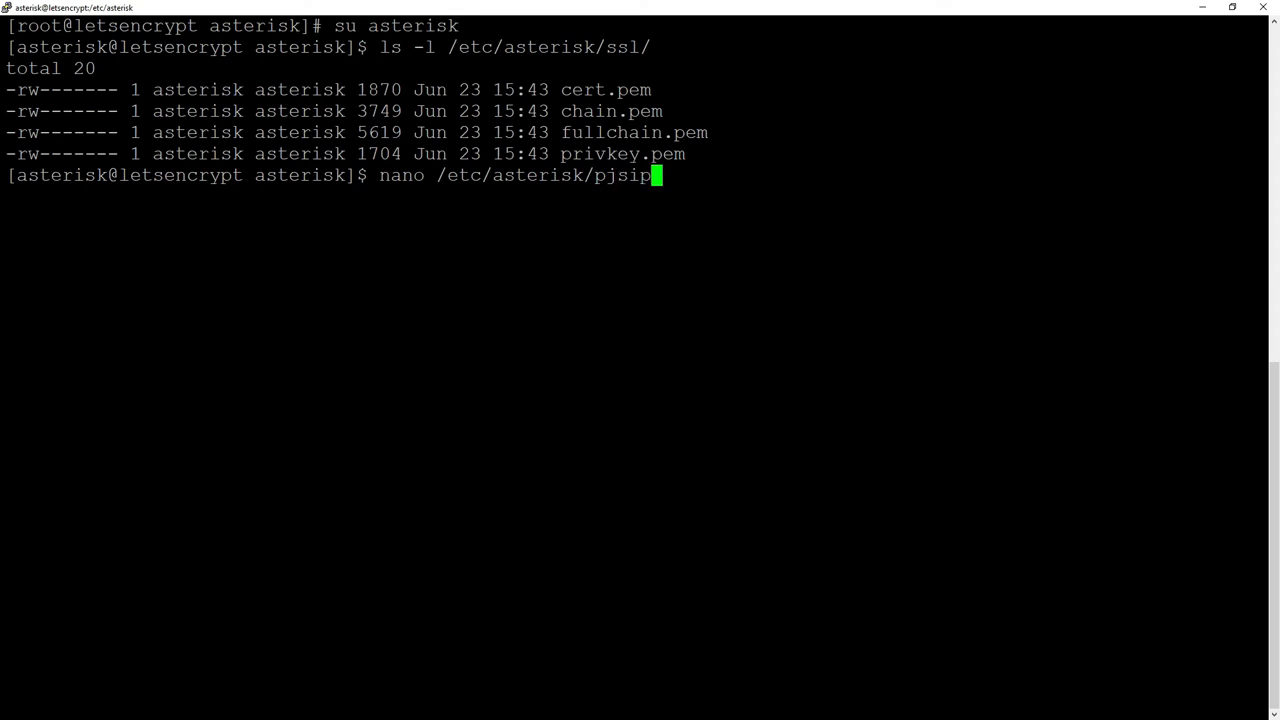
pyautogui.write('.conf')
# - In pjsip.conf add [transport-tls] with type transport, protocol tls and bind 0.0.0.0:5061
pyautogui.press('Return')
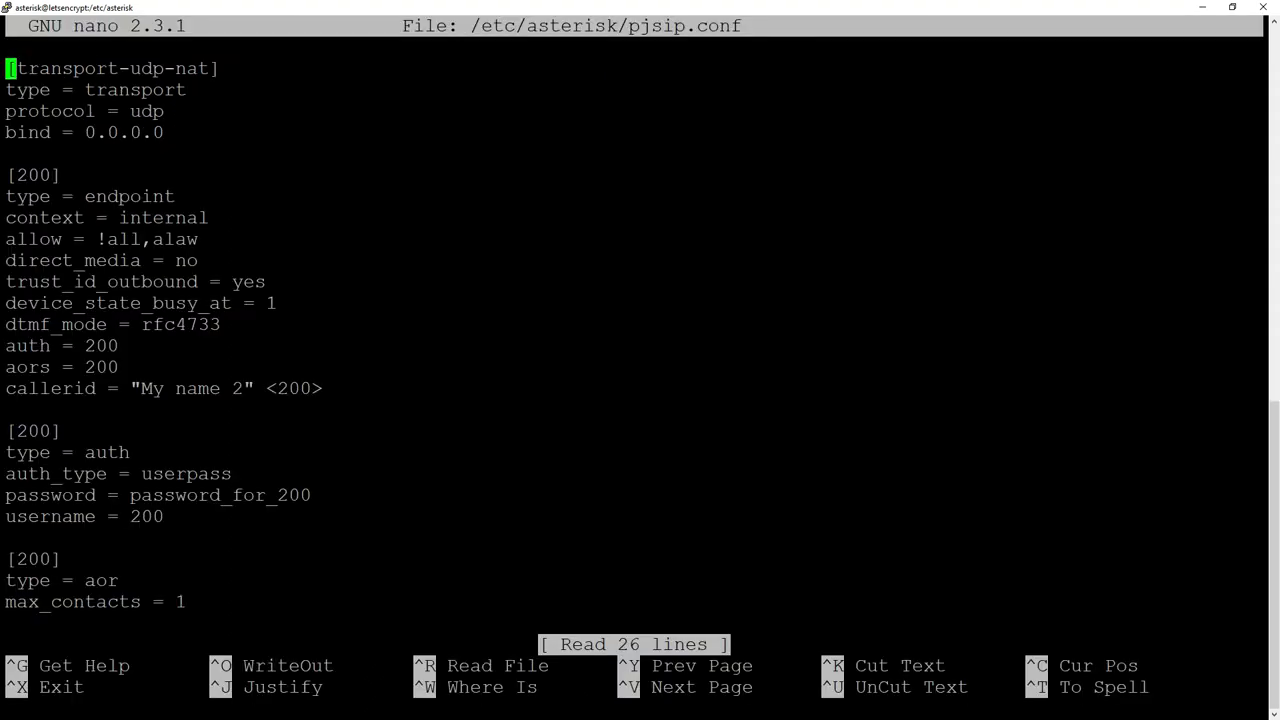
pyautogui.press('Down')
pyautogui.press('Down')
pyautogui.press('Down')
pyautogui.press('Down')
pyautogui.press('Return')
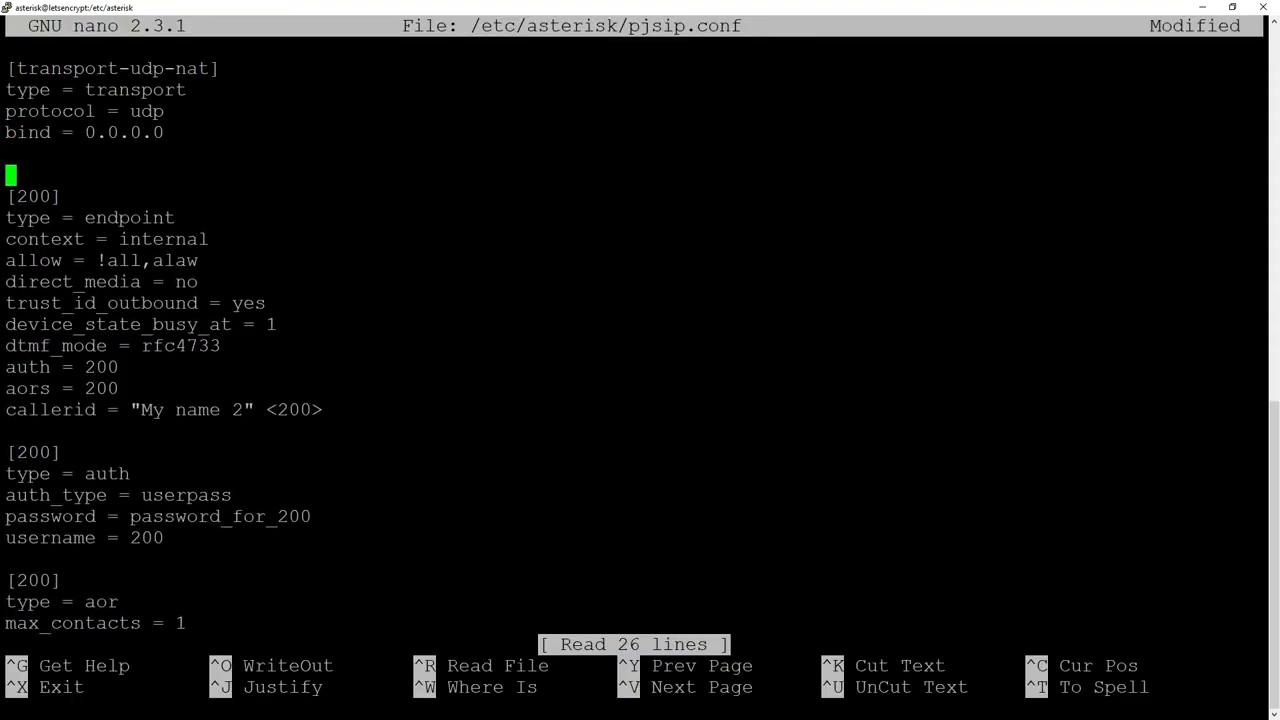
pyautogui.write('[transport-tls]')
pyautogui.press('Return')
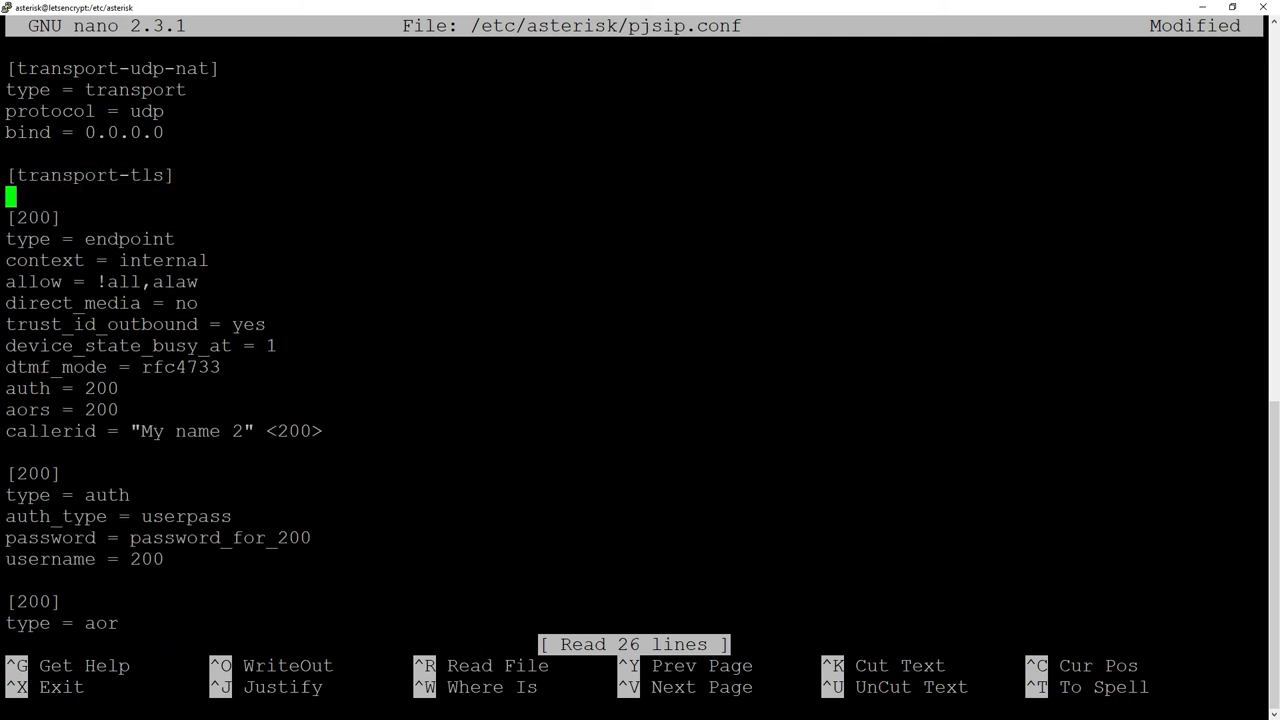
pyautogui.write('type = transport')
pyautogui.press('Return')
pyautogui.write('protocol = tls')
pyautogui.press('Return')
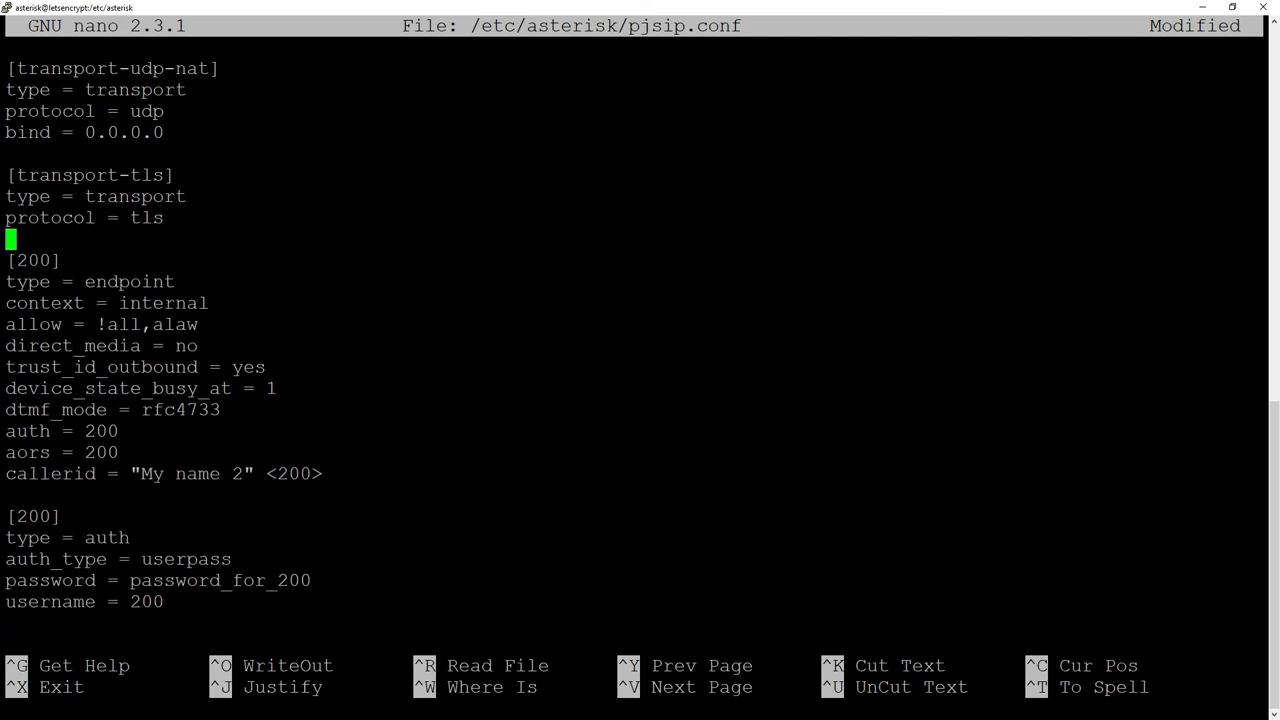
pyautogui.write('bind = 0.0.0.0:5061')
pyautogui.press('Return')
pyautogui.write('cert_file = /etc/asterisk/ssl/')
pyautogui.scroll(5, 640, 360)
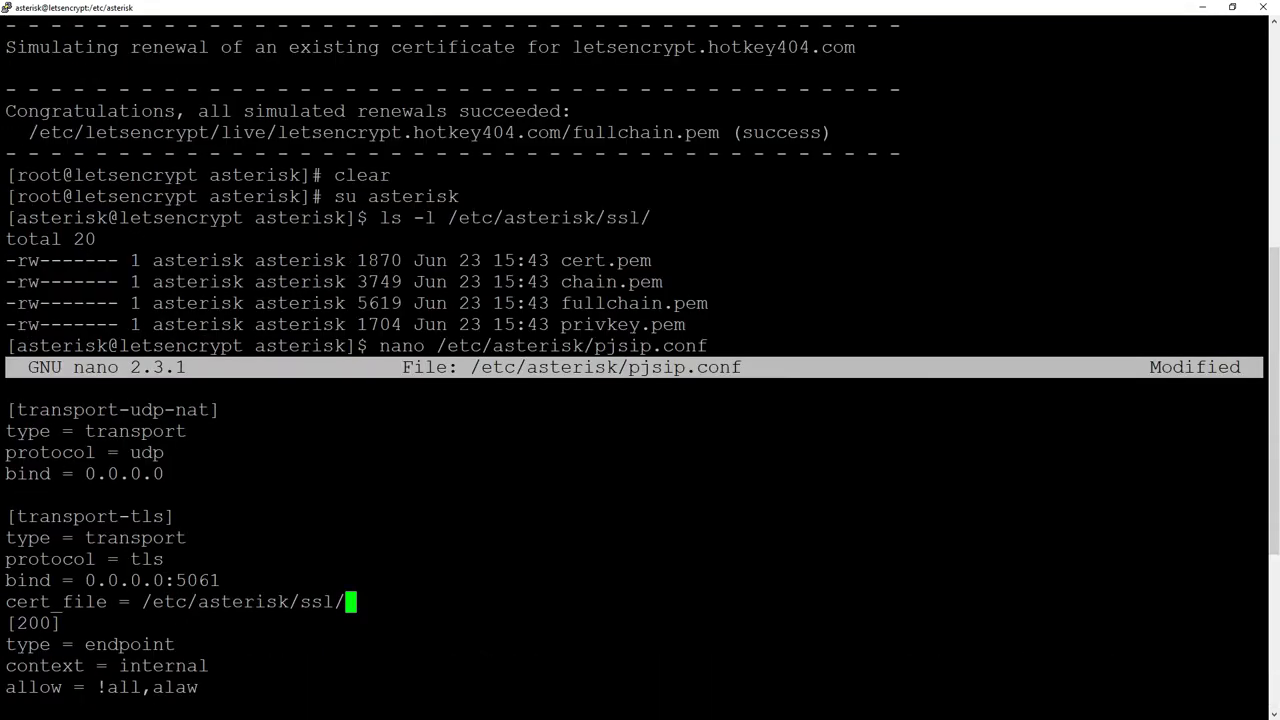
# - Add cert_file and priv_key_file lines pointing to cert.pem and privkey.pem in /etc/asterisk/ssl
pyautogui.moveTo(561, 260); pyautogui.dragTo(651, 260)
pyautogui.rightClick(651, 260)
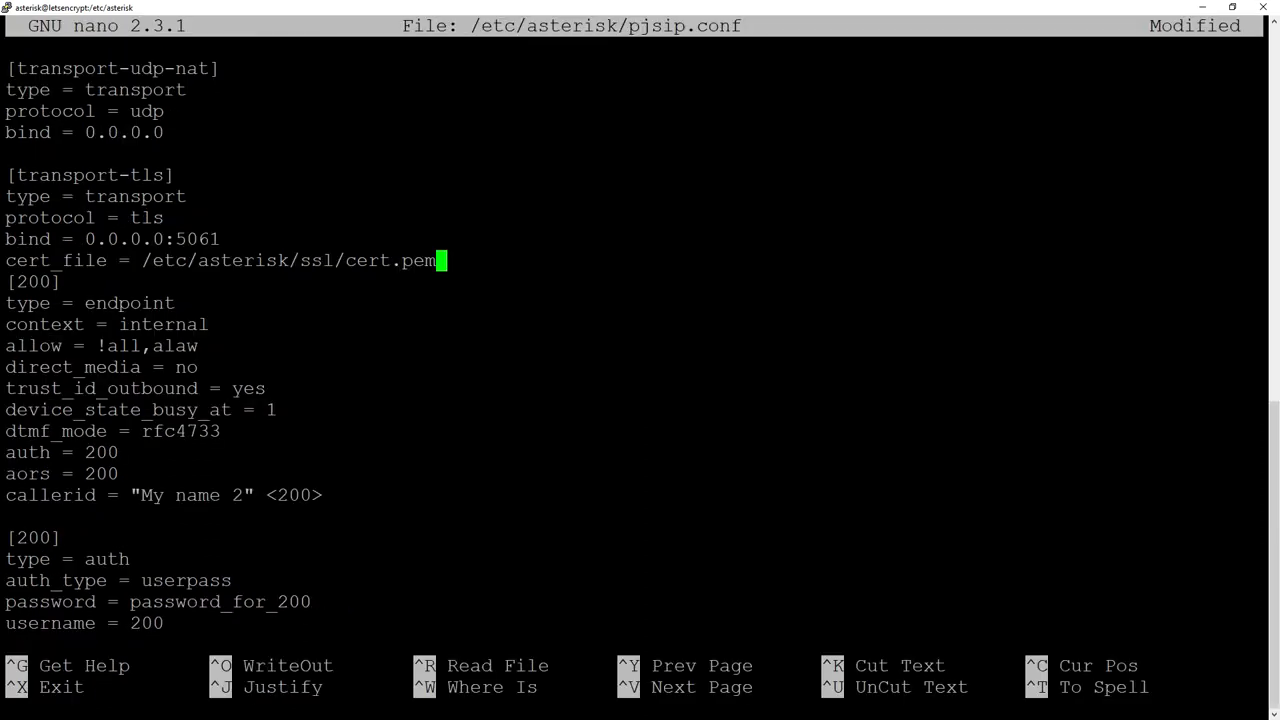
pyautogui.press('Return')
pyautogui.write('priv_key_file = /etc/asterisk/ssl/')
pyautogui.scroll(5, 640, 360)
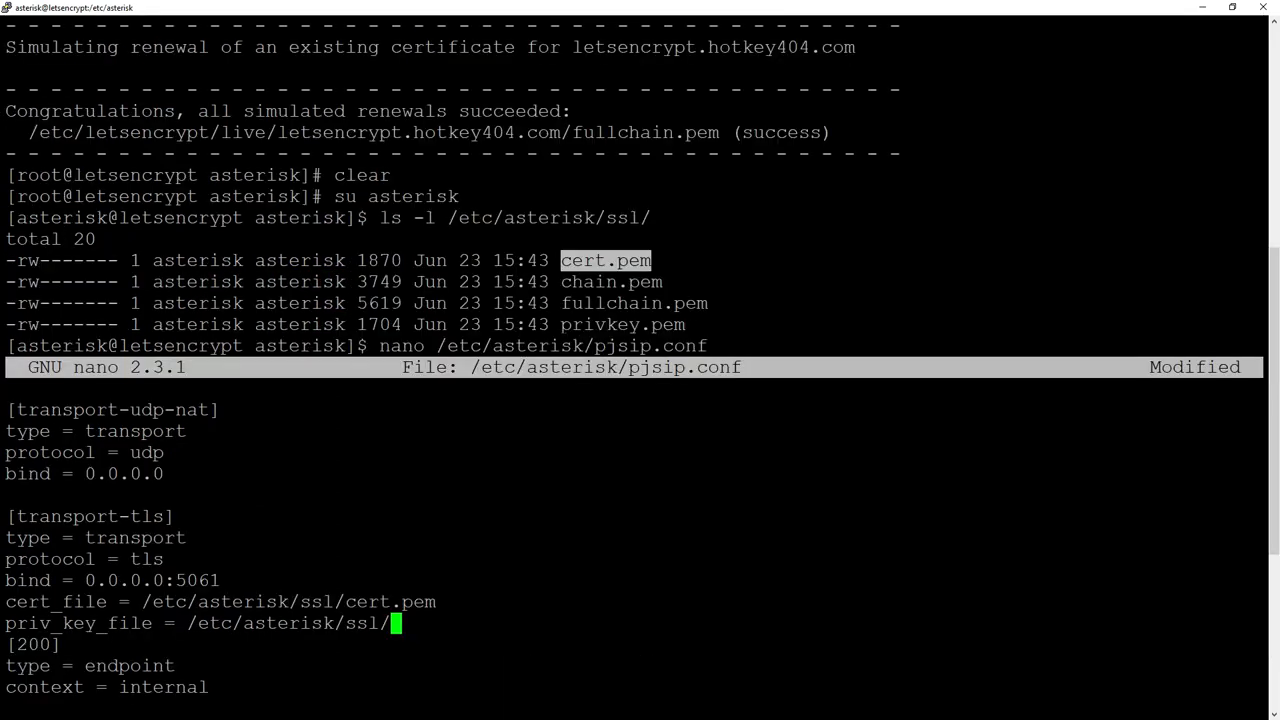
pyautogui.moveTo(561, 324); pyautogui.dragTo(685, 324)
pyautogui.write('privkey.pem')
pyautogui.press('Return')
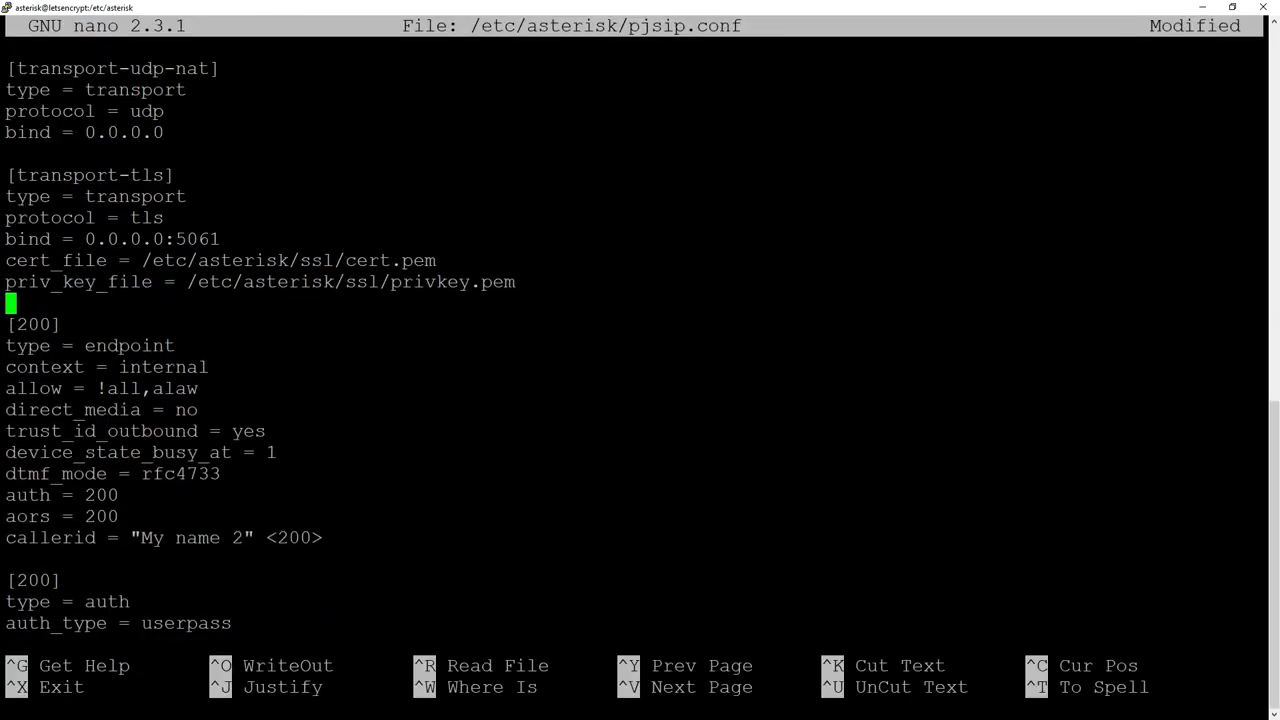
pyautogui.hotkey('ctrl', 'x')
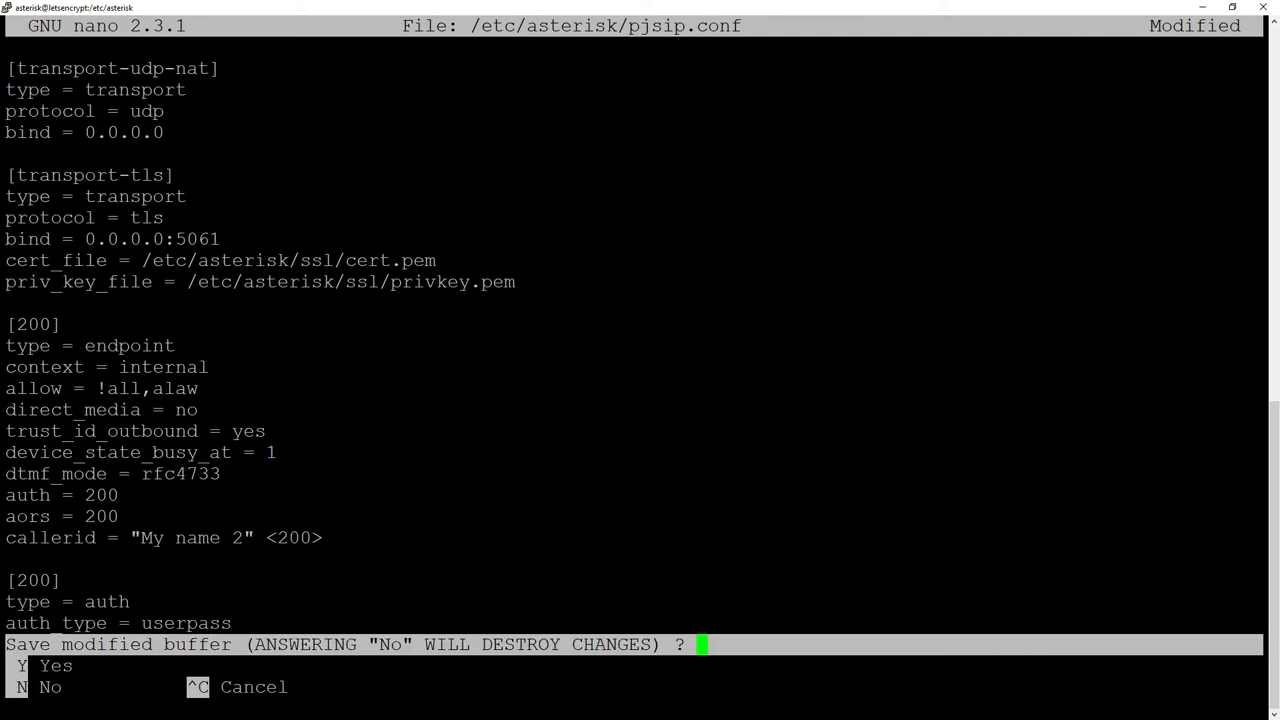
# - Save pjsip.conf, enter asterisk -rvvv and run module reload res_pjsip.so
pyautogui.press('y')
pyautogui.press('Return')
pyautogui.write('asterisk -rvvv')
pyautogui.press('Return')
pyautogui.write('module reload res_pjsip.so')
pyautogui.press('Return')
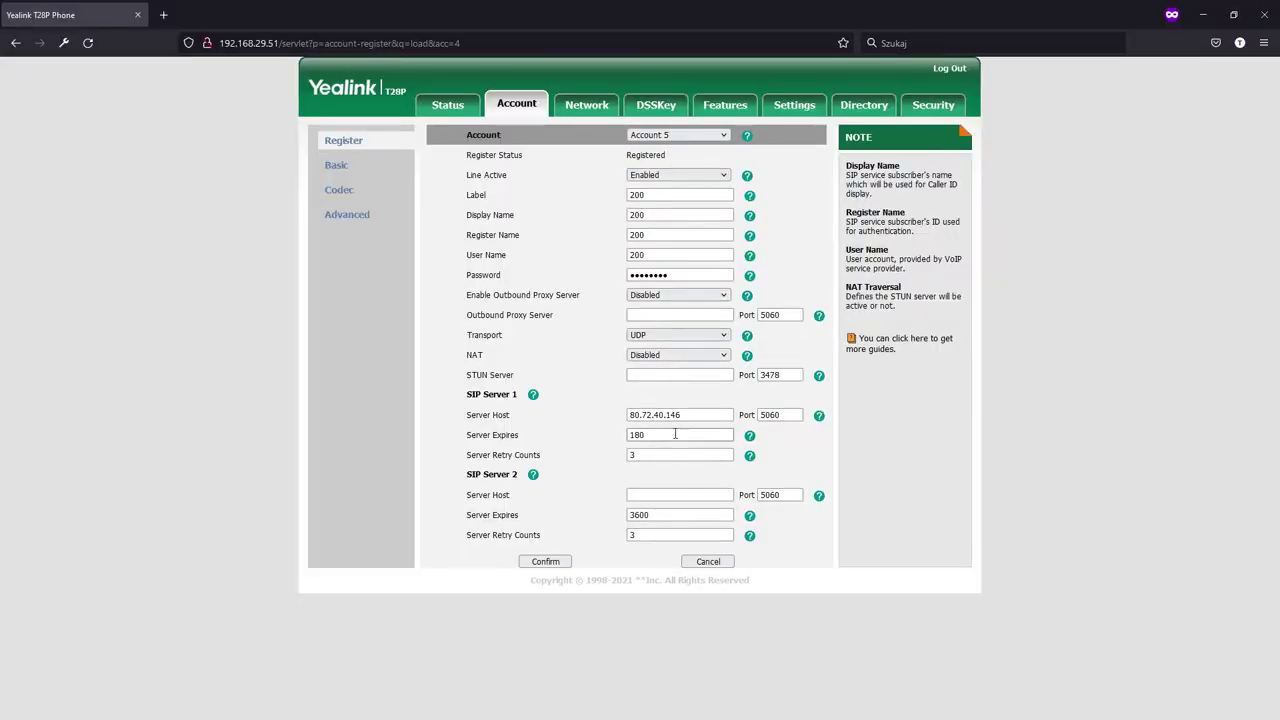
# - Set account 200's Server Host to letsencrypt.hotkey404.com and its port to 5061
pyautogui.moveTo(678, 416); pyautogui.dragTo(590, 414)
pyautogui.write('lets')
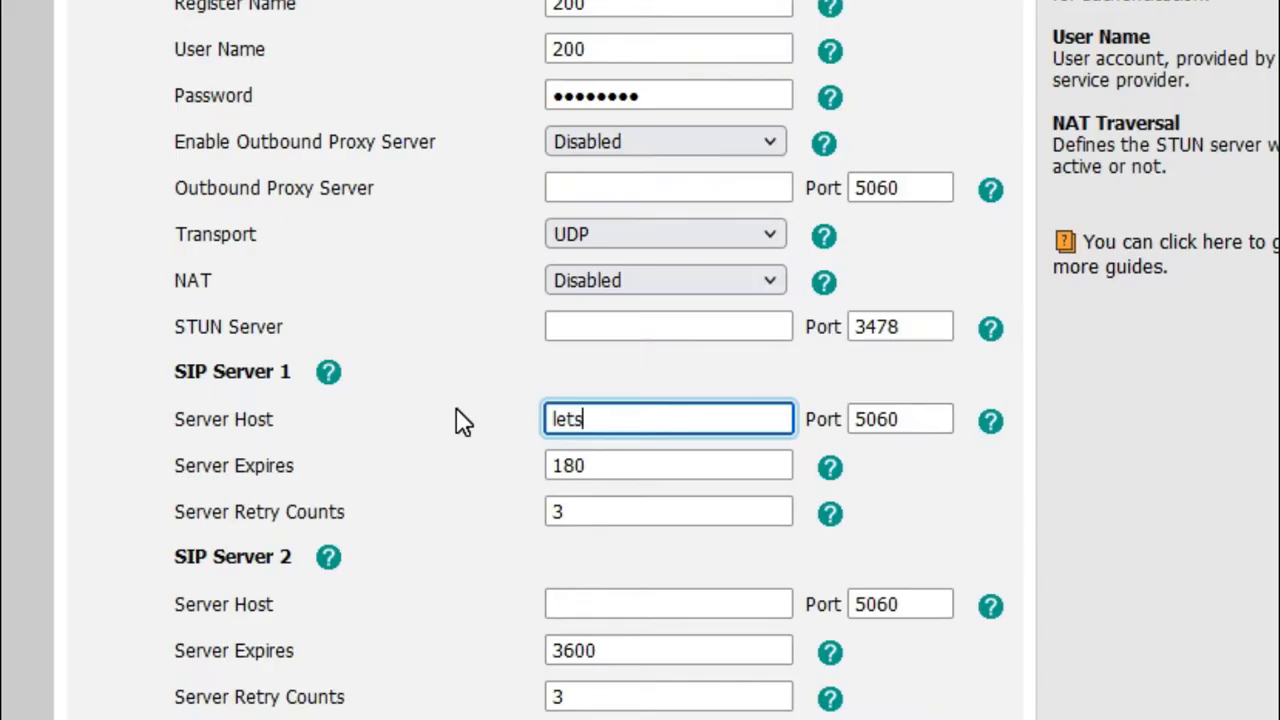
pyautogui.write('encrypt.hotkey404.com')
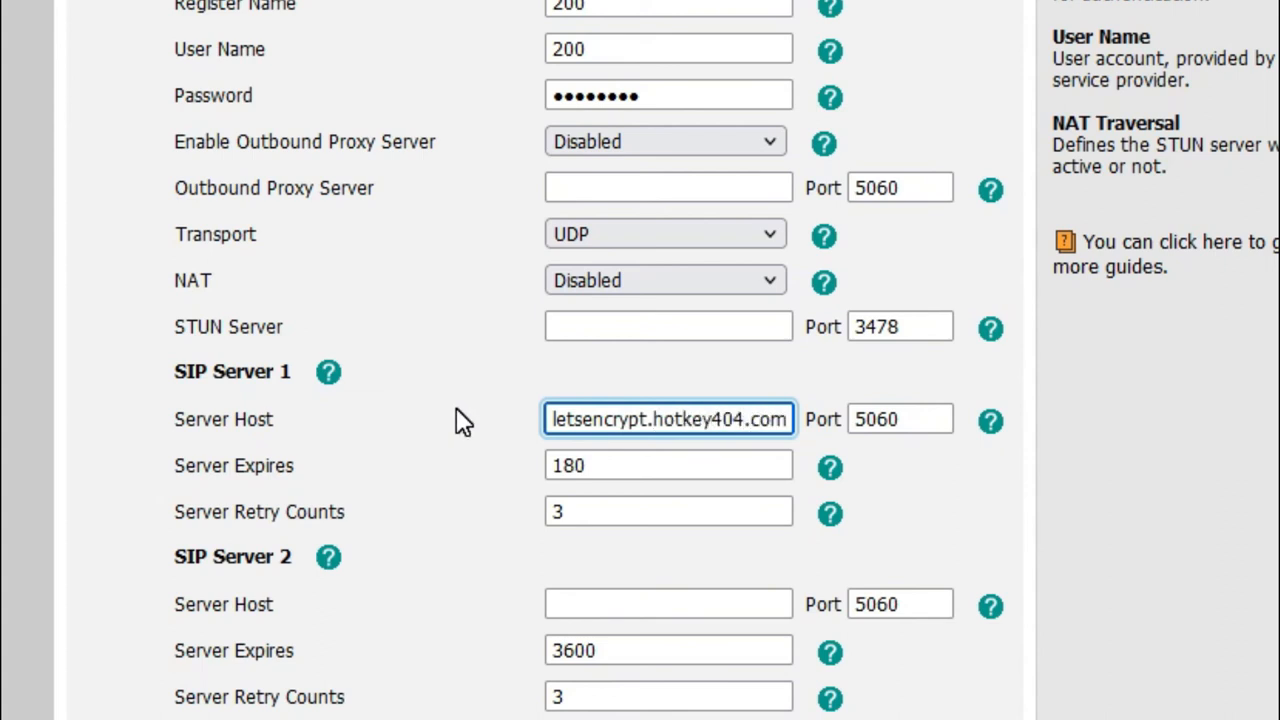
pyautogui.press('Tab')
pyautogui.press('End')
pyautogui.press('BackSpace')
pyautogui.write('1')
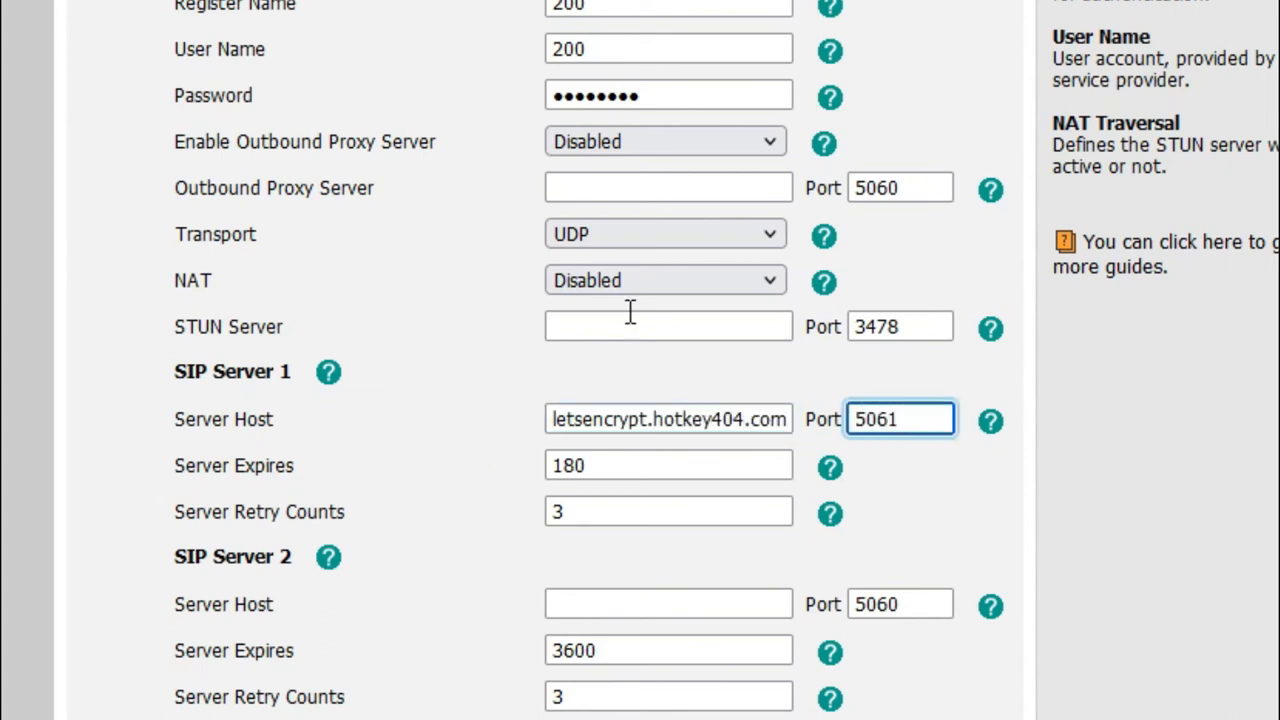
# - Switch the account transport to TLS and confirm the registration settings
pyautogui.click(643, 237)
pyautogui.click(606, 342)
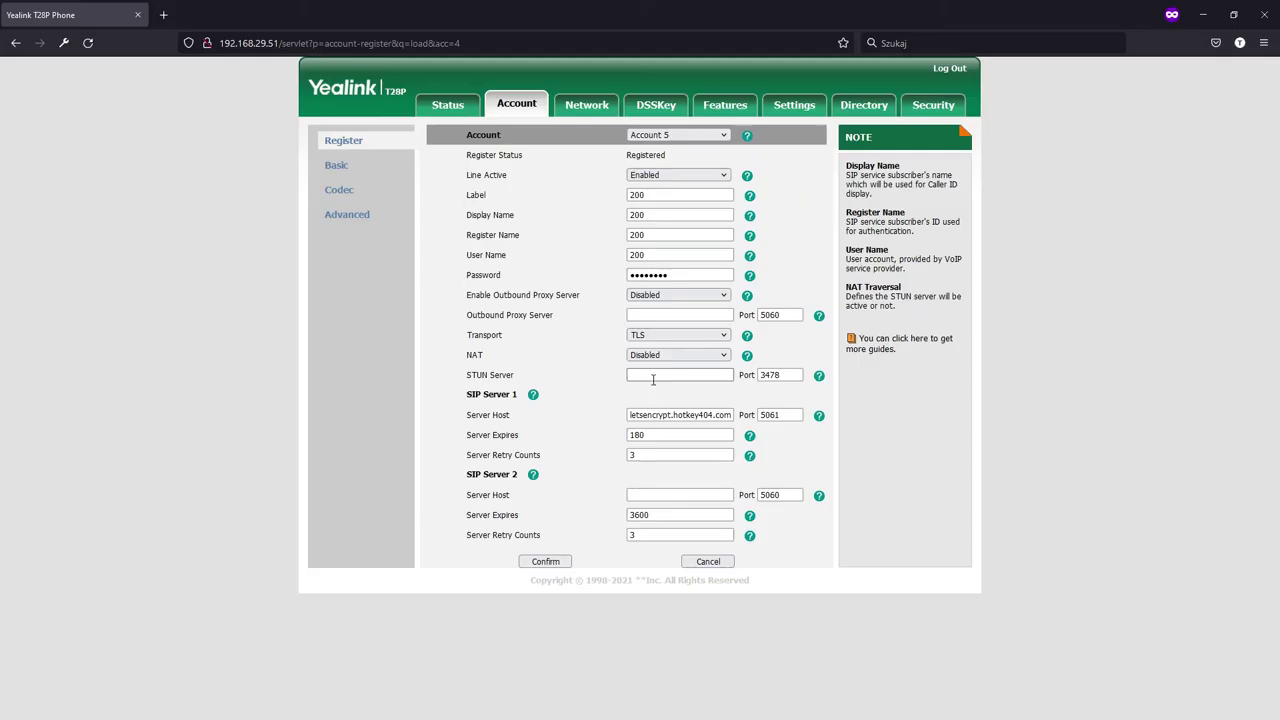
pyautogui.click(546, 562)
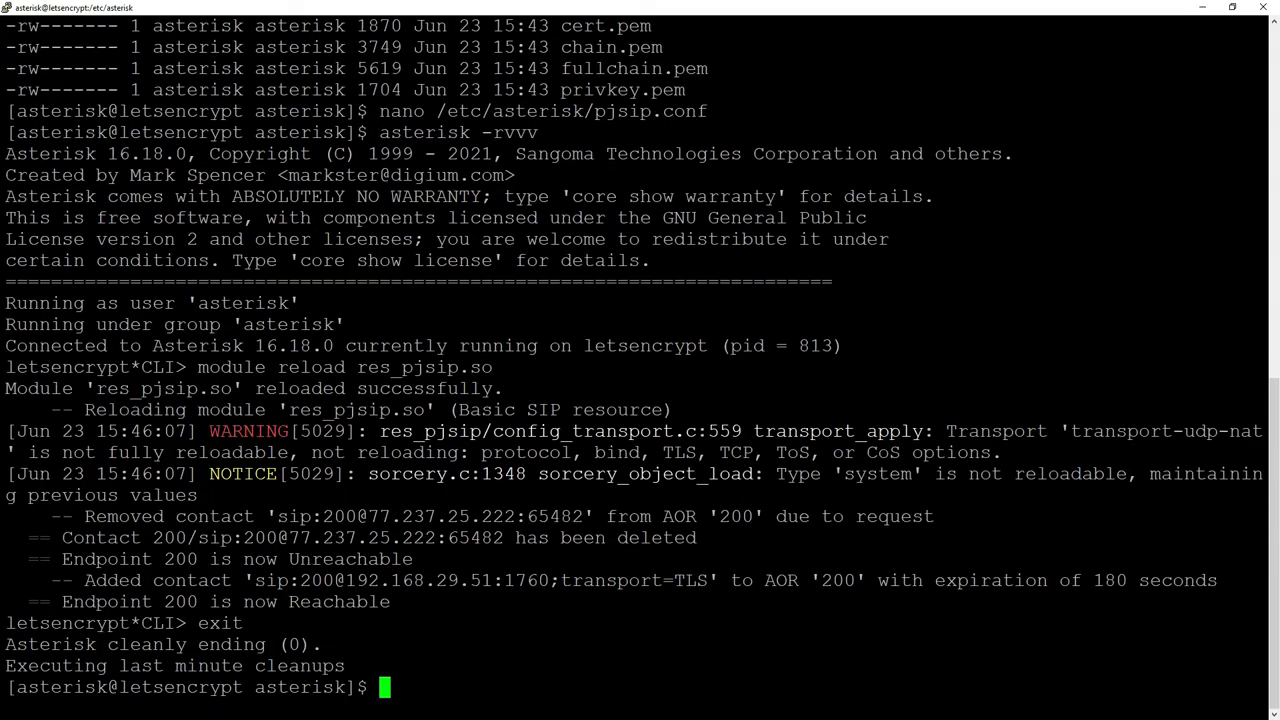
pyautogui.write('nano /etc/')
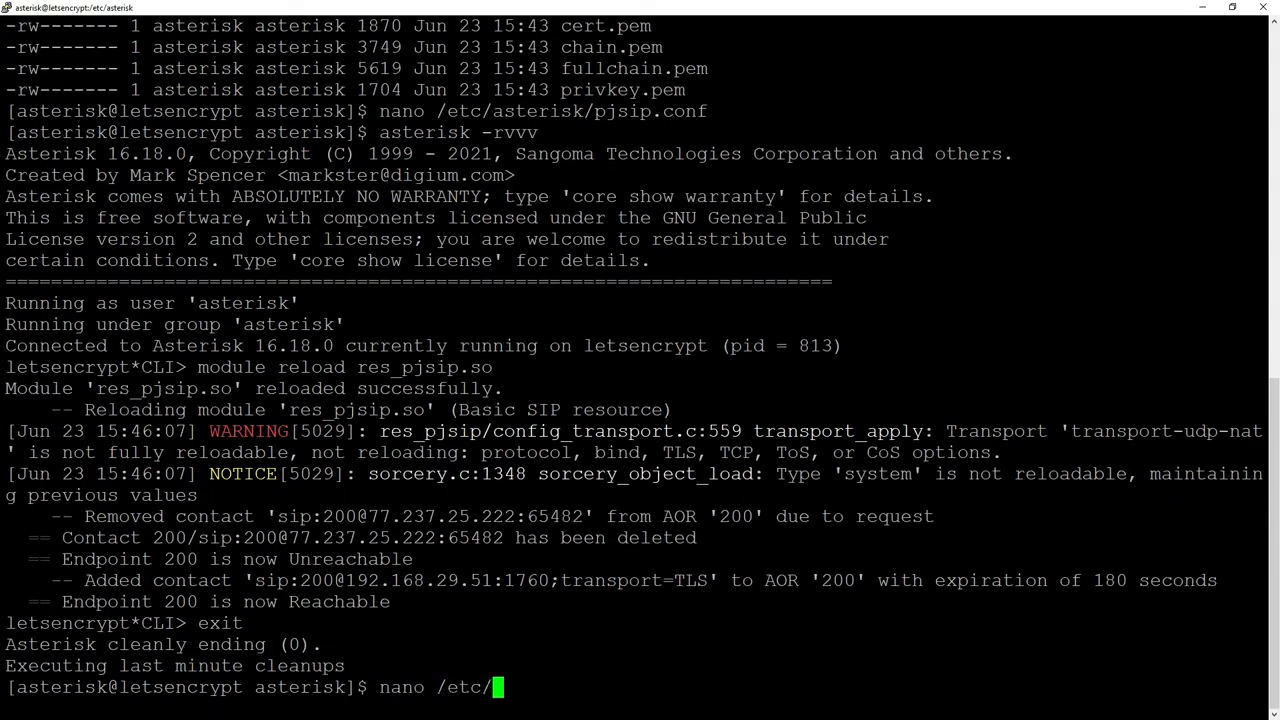
pyautogui.write('asterisk/sip.conf')
# - In /etc/asterisk/sip.conf, add tls to the transport line and tlsenable=yes
pyautogui.press('Return')
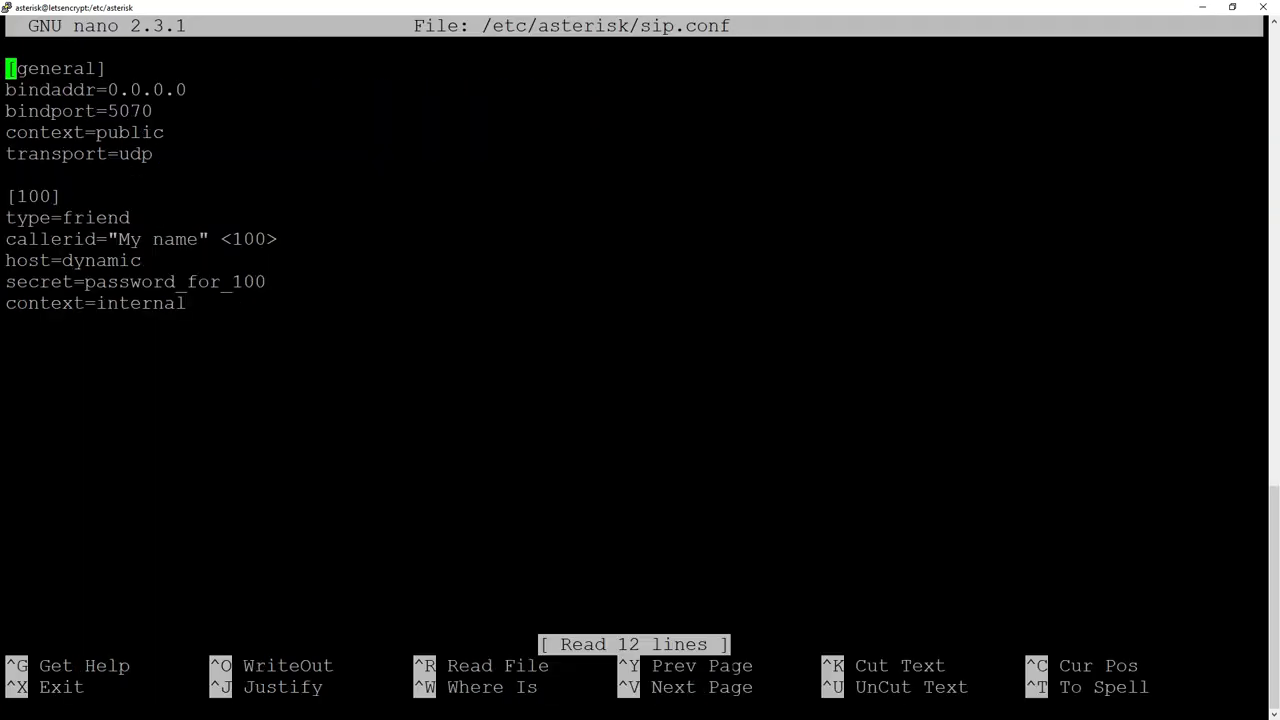
pyautogui.press('Down')
pyautogui.press('Down')
pyautogui.press('Down')
pyautogui.press('Down')
pyautogui.press('Down')
pyautogui.press('Return')
pyautogui.press('Left')
pyautogui.press('Left')
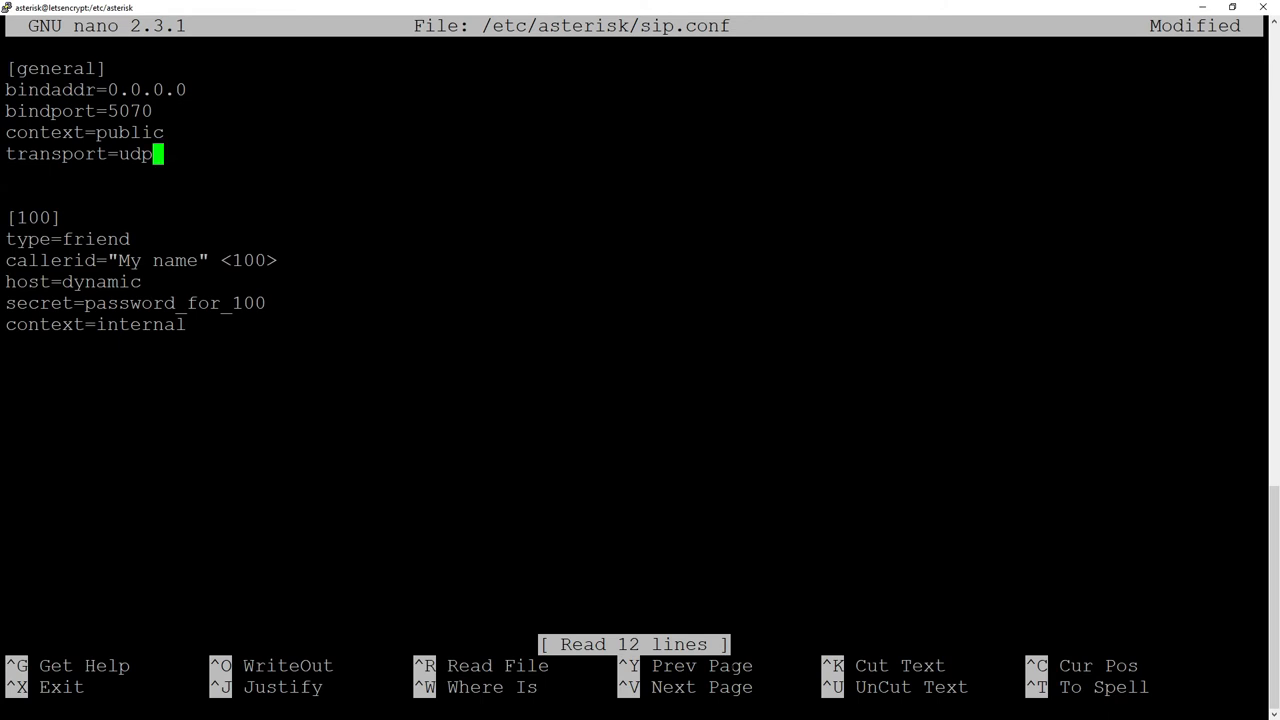
pyautogui.write(',tls')
pyautogui.press('Down')
pyautogui.write('tlsenable=yes')
# - Add tlsbindaddr on port 5071 with tlscertfile cert.pem and tlsprivatekey privkey.pem
pyautogui.press('Return')
pyautogui.write('tlsbindaddr=0.0.0.0:5071')
pyautogui.press('Return')
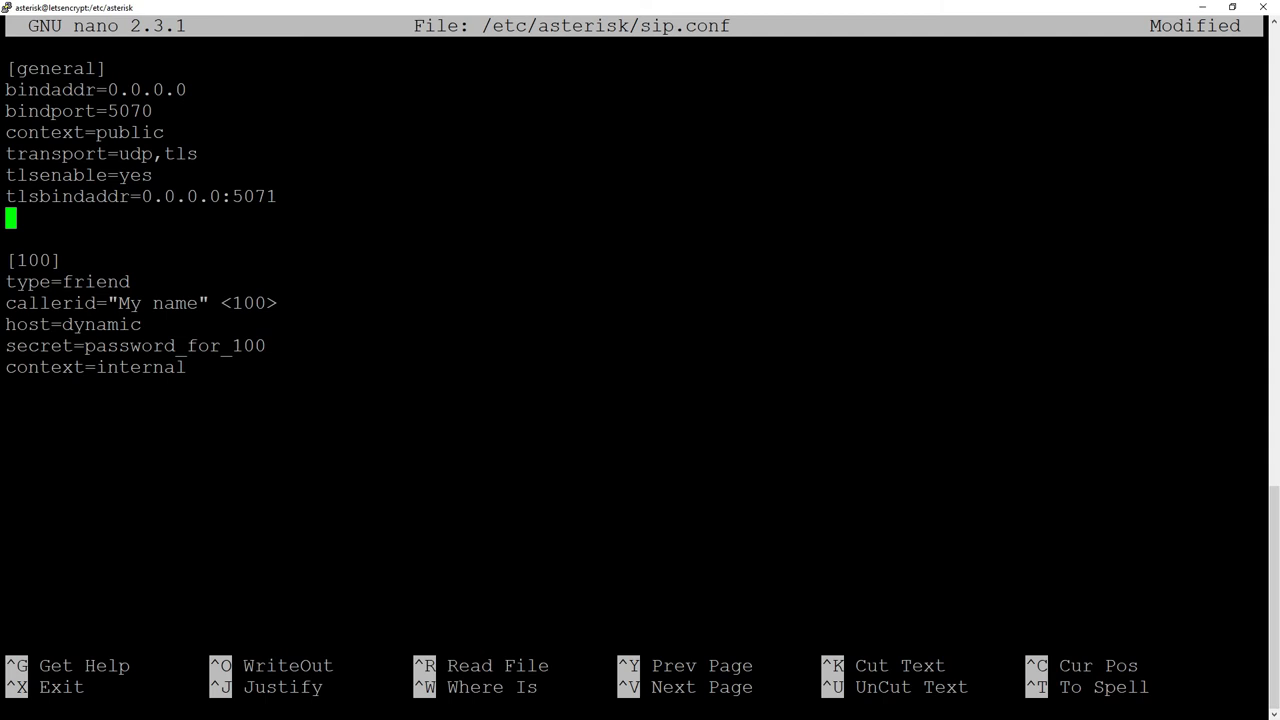
pyautogui.write('tlscertfile=/etc/asterisk/ssl/cert.pem')
pyautogui.press('Return')
pyautogui.write('tlsprivatekey=/etc/asterisk/ssl/privkey.pem')
# - Save the edited sip.conf and leave nano
pyautogui.hotkey('ctrl', 'x')
pyautogui.press('y')
pyautogui.press('Return')
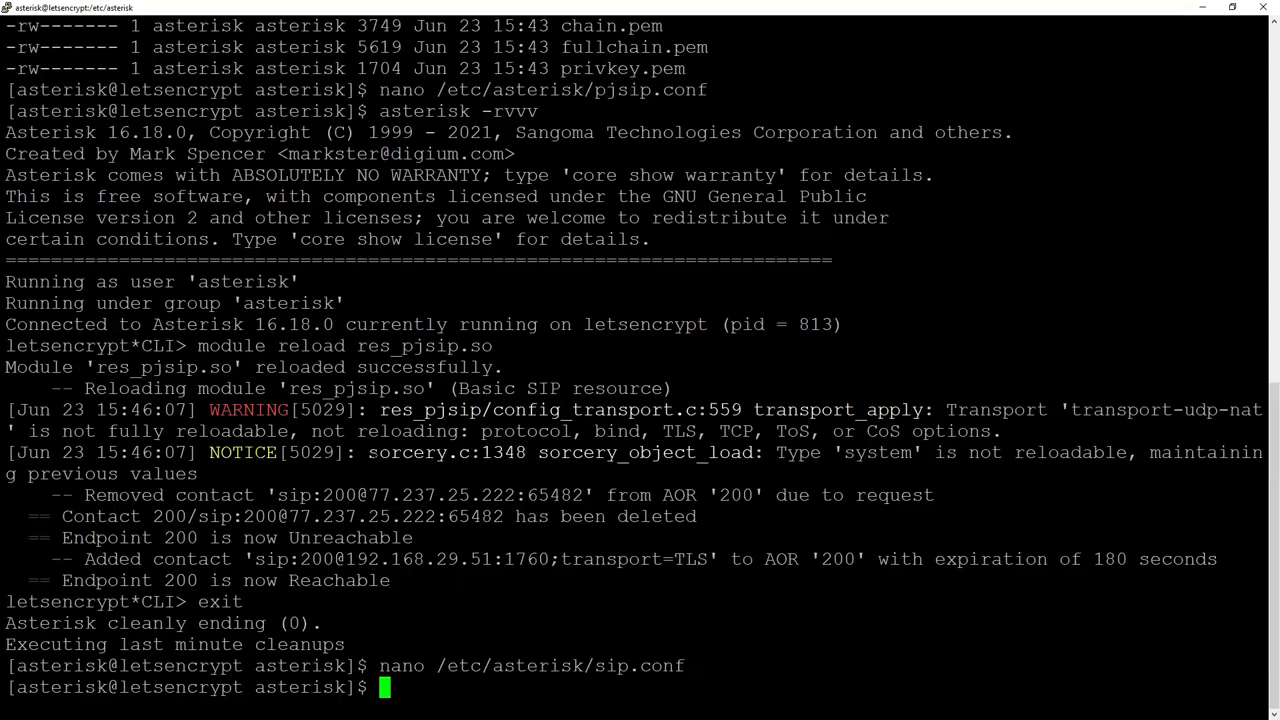
pyautogui.write('asterisk -')
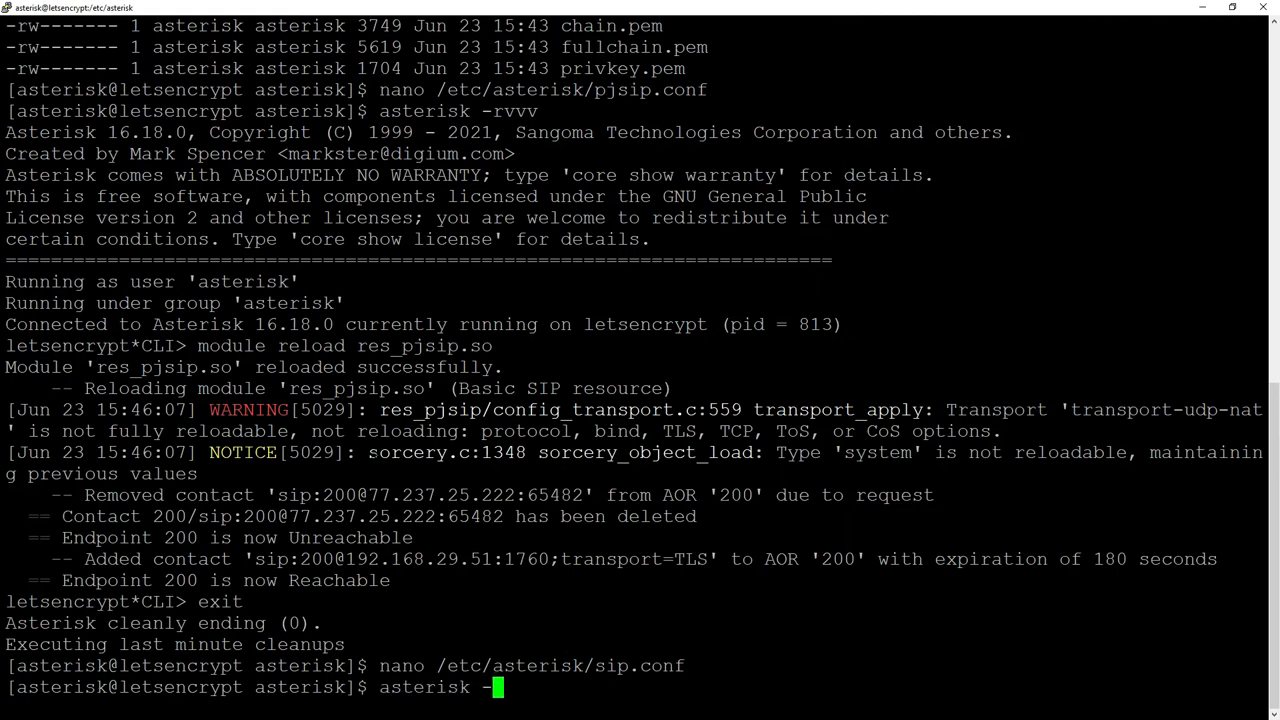
pyautogui.write('rvvv')
# - Reconnect with asterisk -rvvv and run sip reload to apply the TLS settings
pyautogui.press('Return')
pyautogui.write('sip reload')
pyautogui.press('Return')
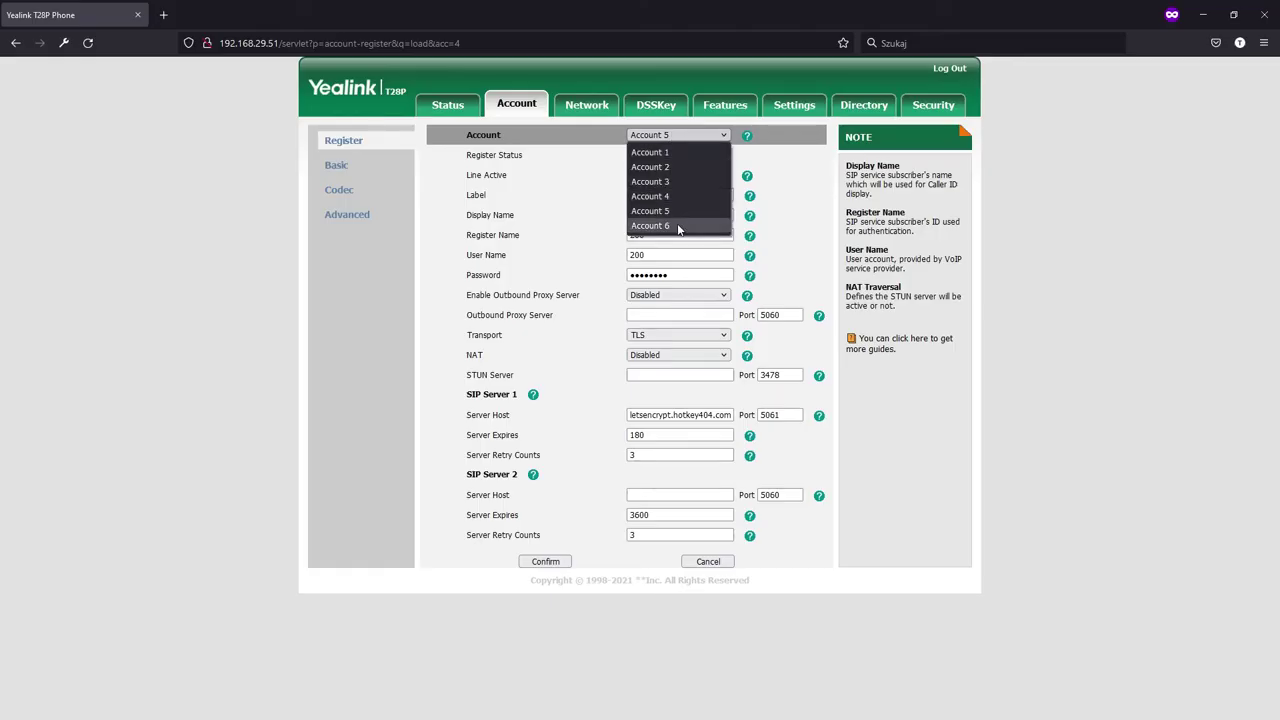
# - For Account 6, set Server Host letsencrypt.hotkey404.com with TLS transport
pyautogui.click(678, 228)
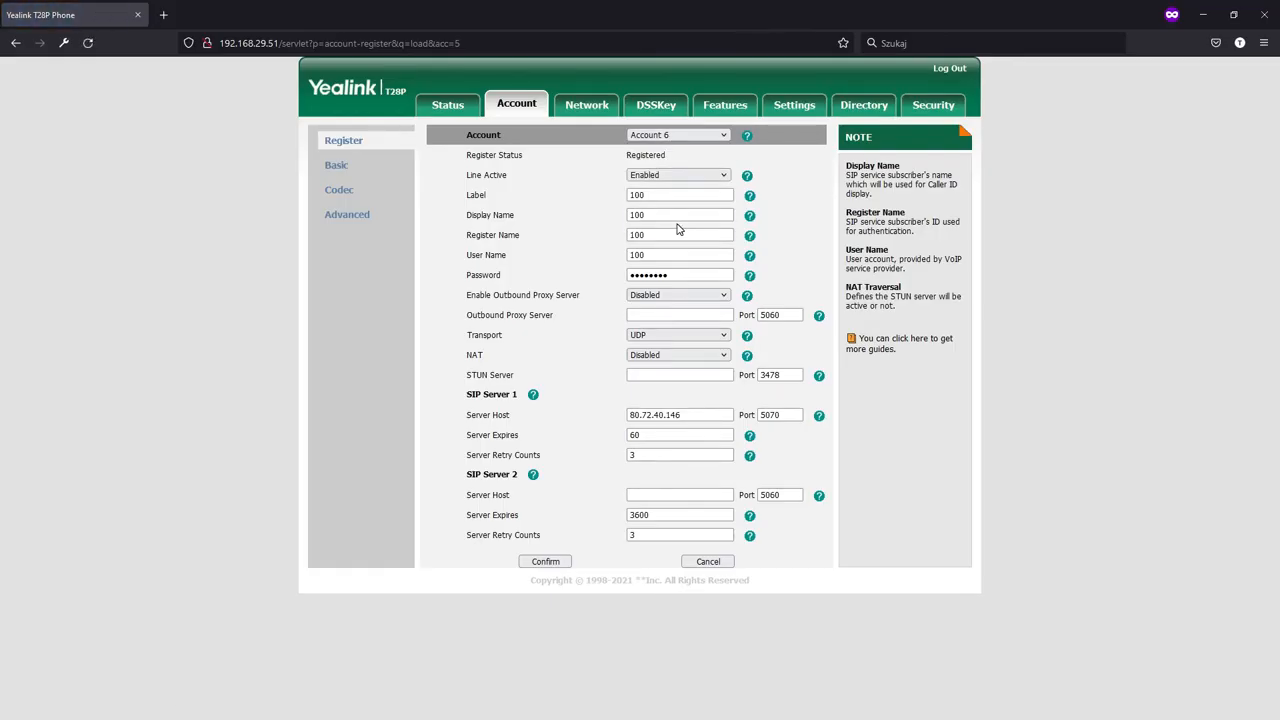
pyautogui.moveTo(706, 417); pyautogui.dragTo(497, 420)
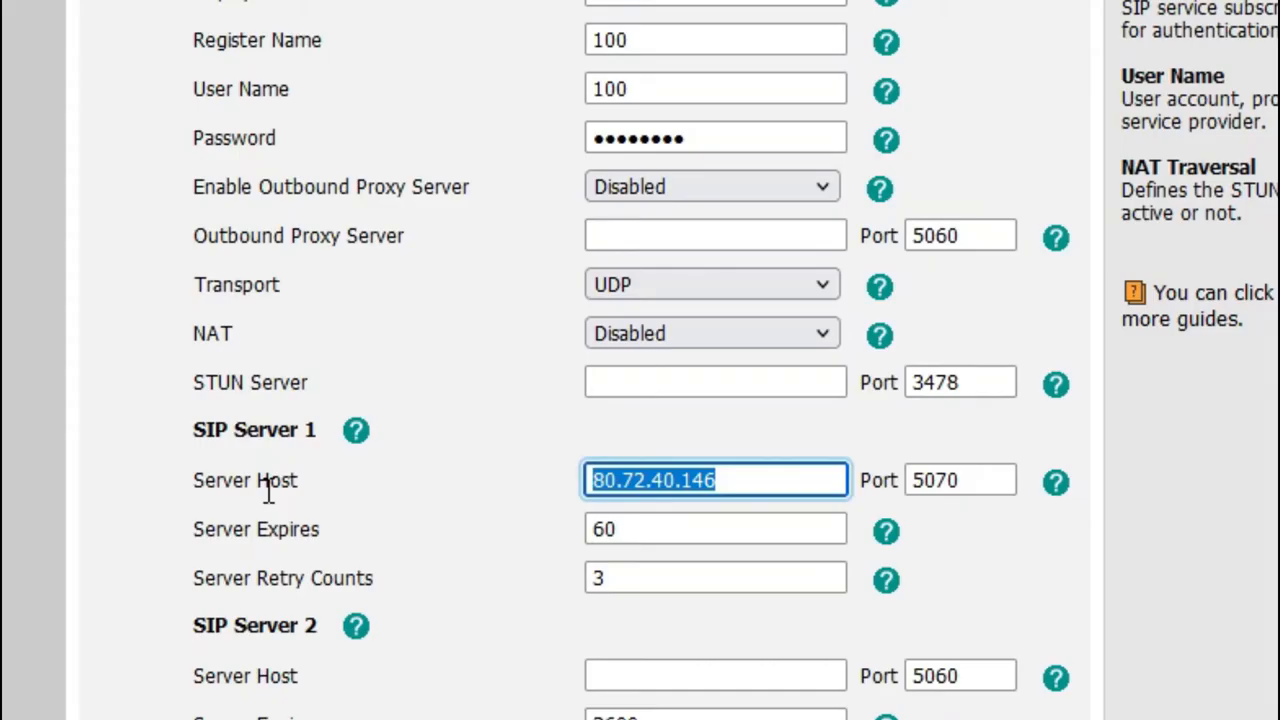
pyautogui.write('letsencrypt.hotkey4')
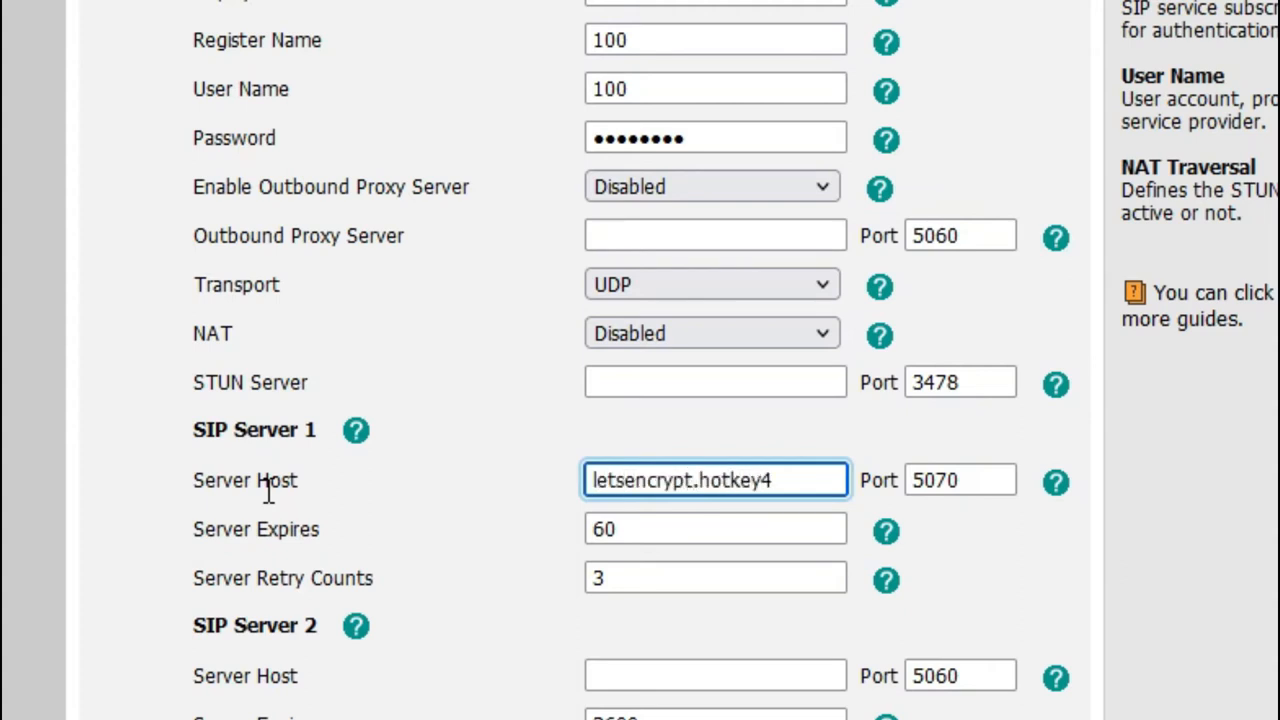
pyautogui.write('04.com')
pyautogui.click(660, 295)
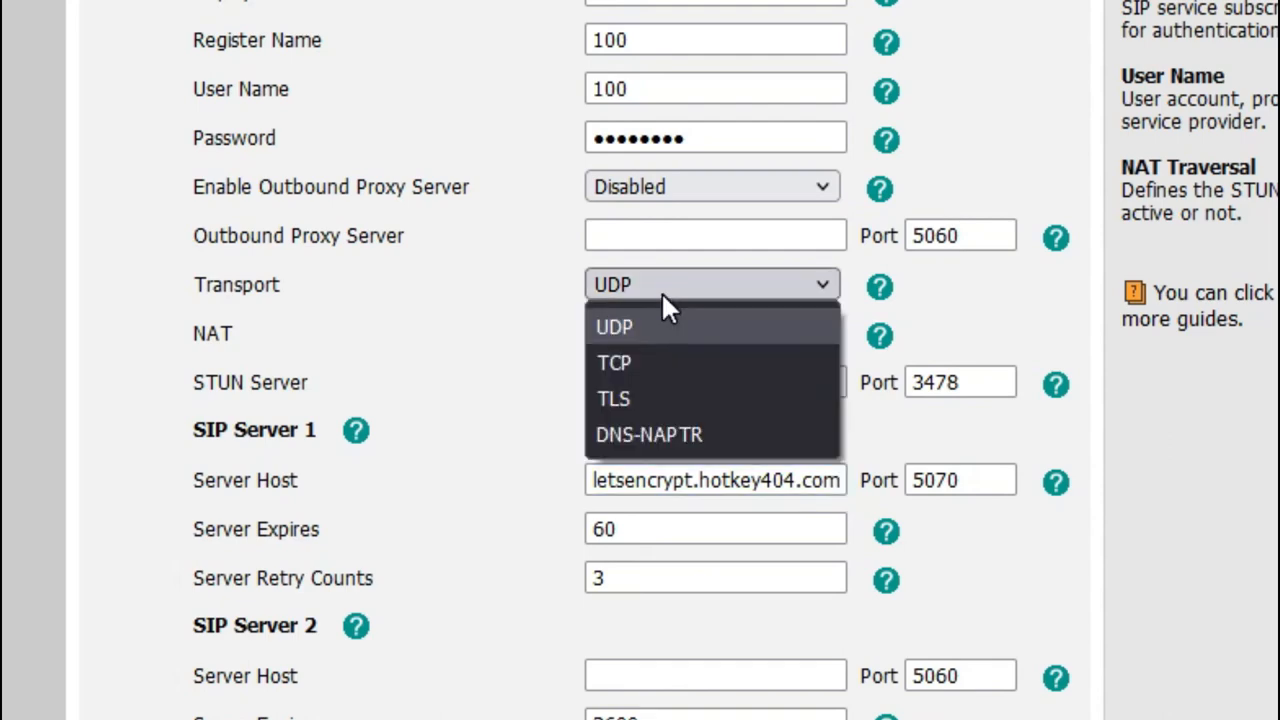
pyautogui.click(652, 401)
# - Change the server port to 5071 and confirm the account settings
pyautogui.moveTo(944, 480); pyautogui.dragTo(1011, 480)
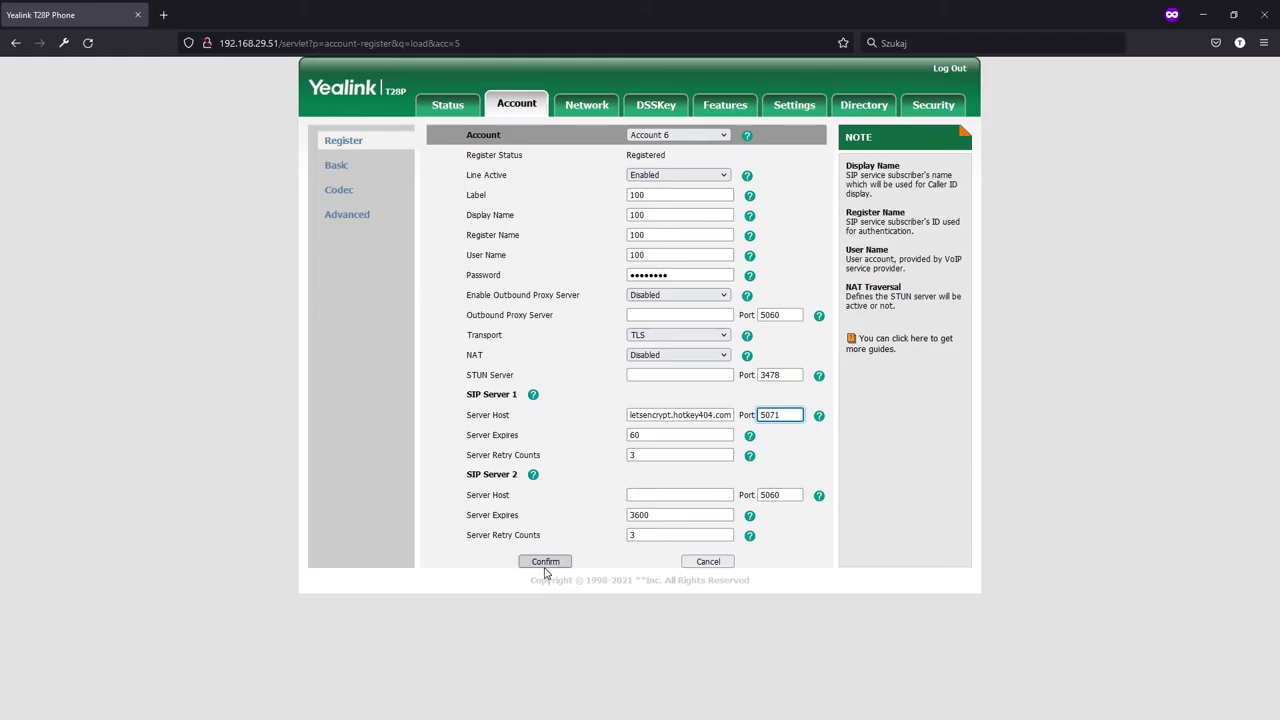
pyautogui.click(544, 566)
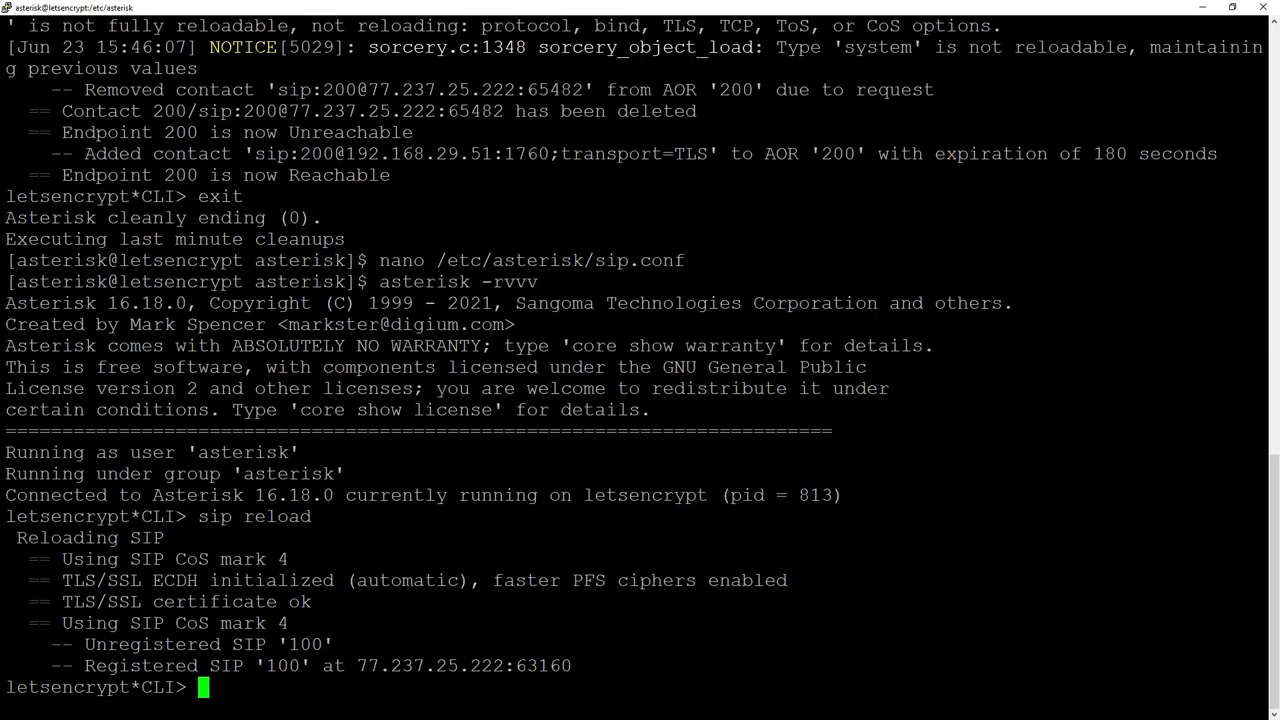
pyautogui.write('sip show peer 100')
# - Run sip show peer 100 to confirm its primary transport is TLS
pyautogui.press('Return')
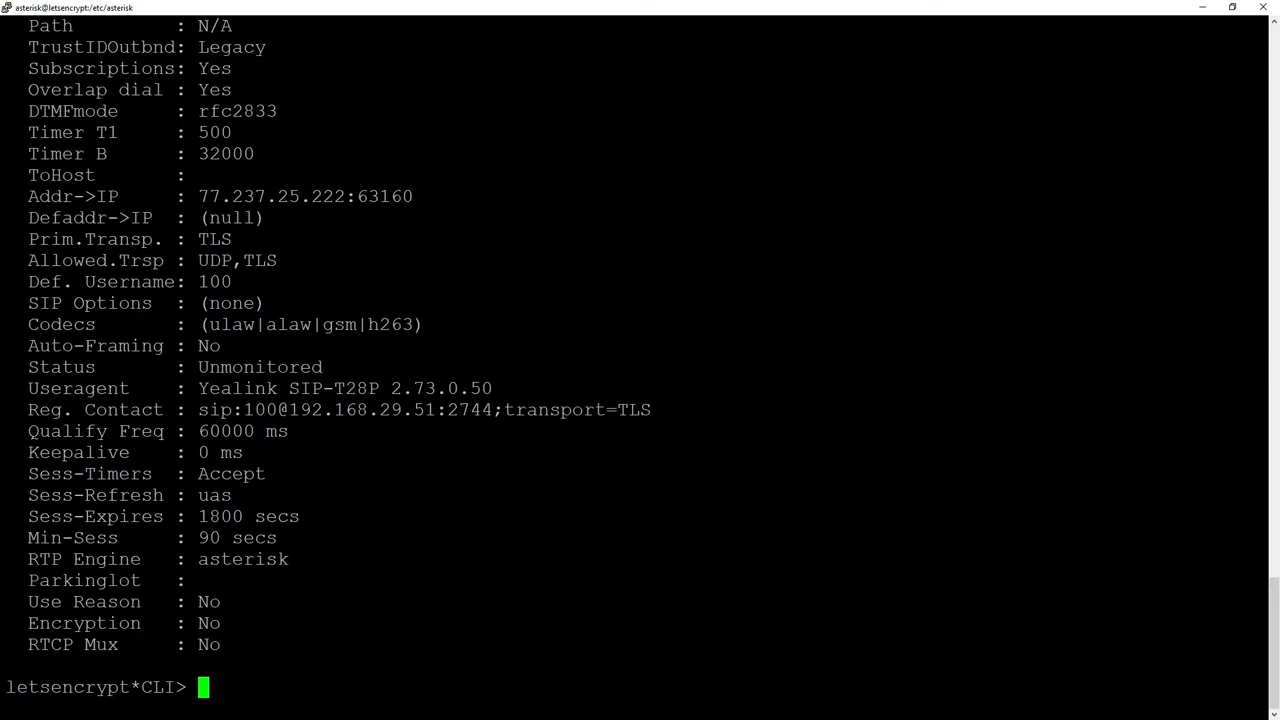
pyautogui.write('erisk]# ')
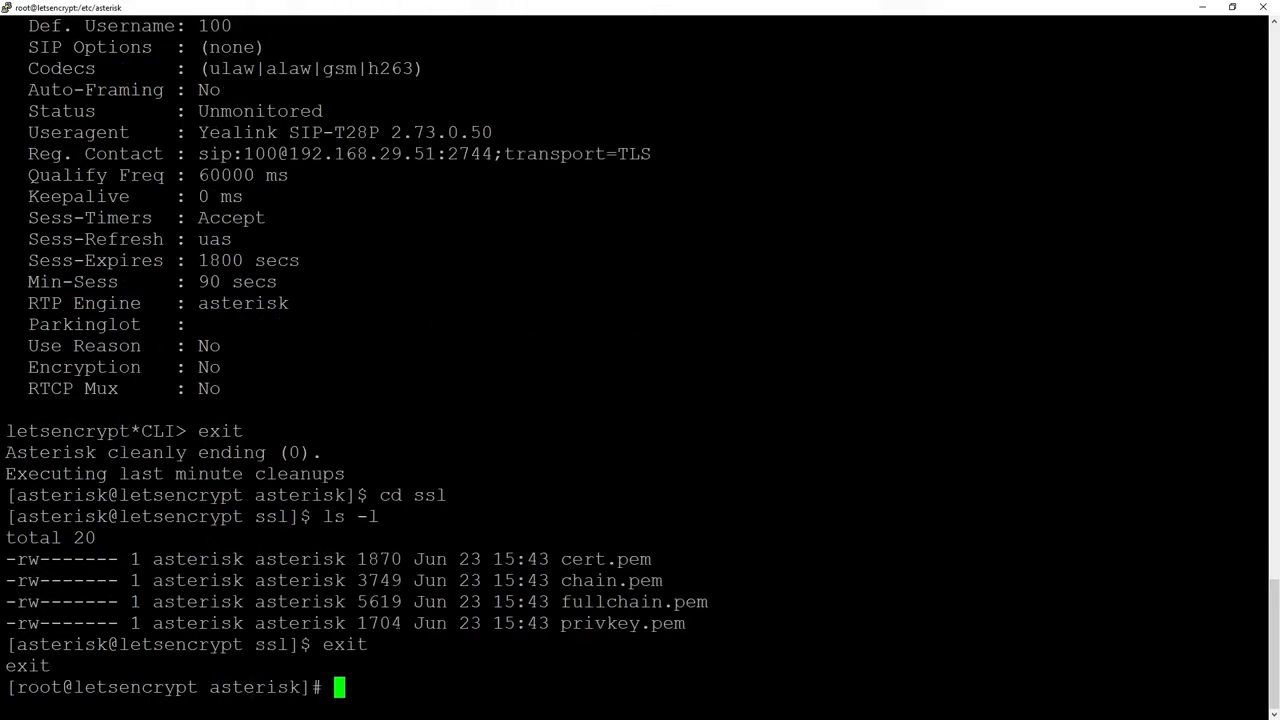
pyautogui.write('nano /etc/let')
# - Open /etc/letsencrypt/renewal-hooks/post/asterisk.sh and go to the line after chown
pyautogui.press('Tab')
pyautogui.write('renew')
pyautogui.press('Tab')
pyautogui.write('po')
pyautogui.press('Tab')
pyautogui.write('a')
pyautogui.press('Tab')
pyautogui.press('Return')
pyautogui.press('Down')
pyautogui.press('Down')
pyautogui.press('Down')
pyautogui.press('Down')
pyautogui.press('Up')
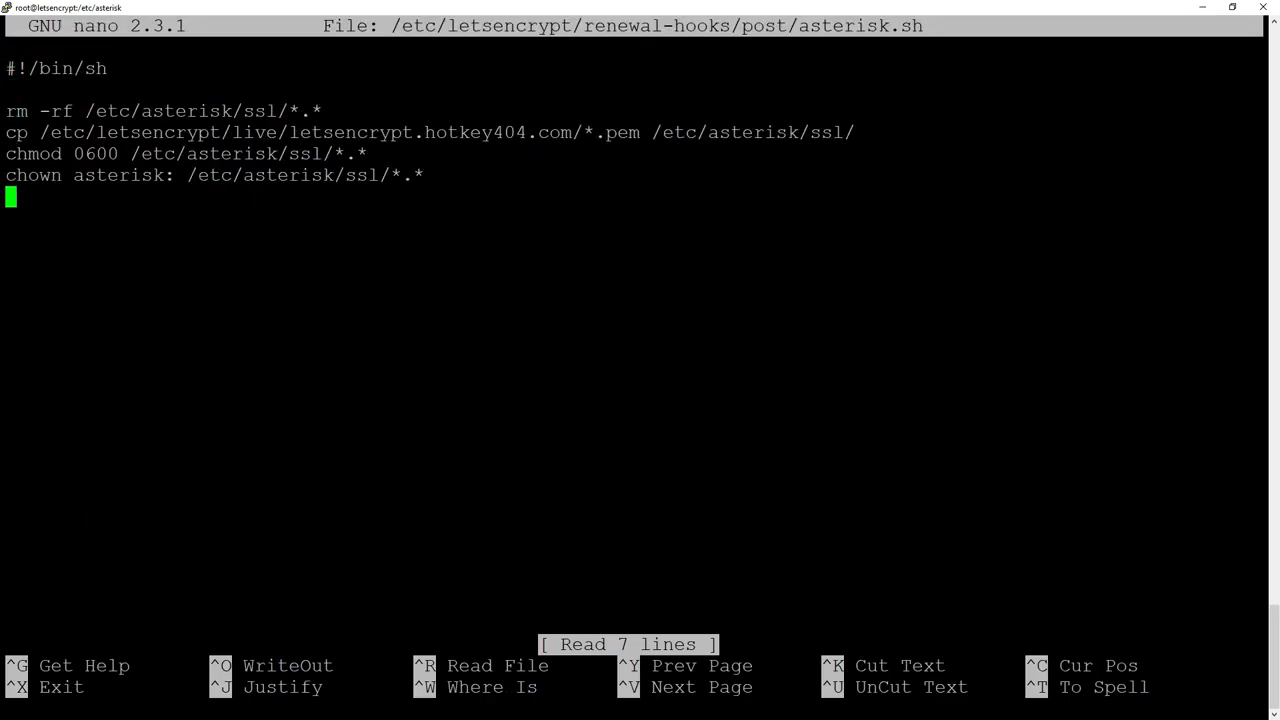
pyautogui.write("asterisk -rx 'sip")
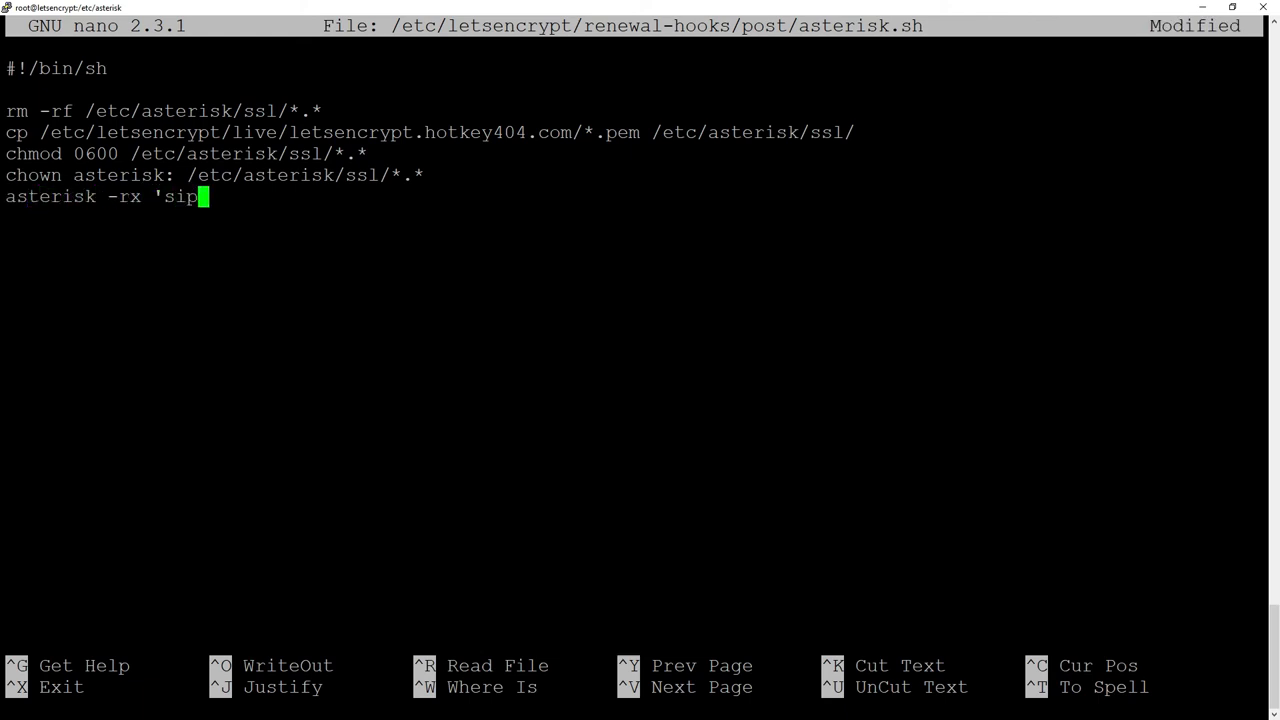
pyautogui.write(" reload'")
# - Append asterisk -rx 'sip reload' and 'module reload res_pjsip.so', then save the script
pyautogui.press('Return')
pyautogui.write('asterisk ')
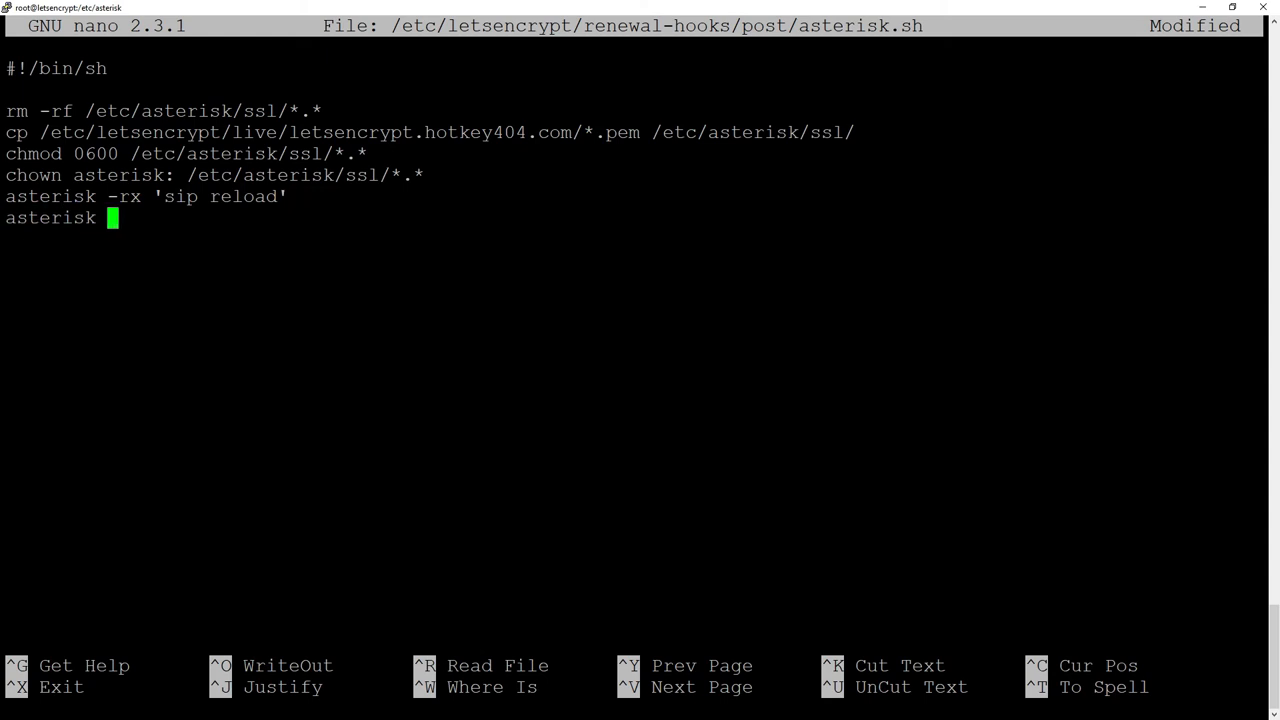
pyautogui.write("-rx 'module reload res_pjsip.so'")
pyautogui.press('Return')
pyautogui.hotkey('ctrl', 'x')
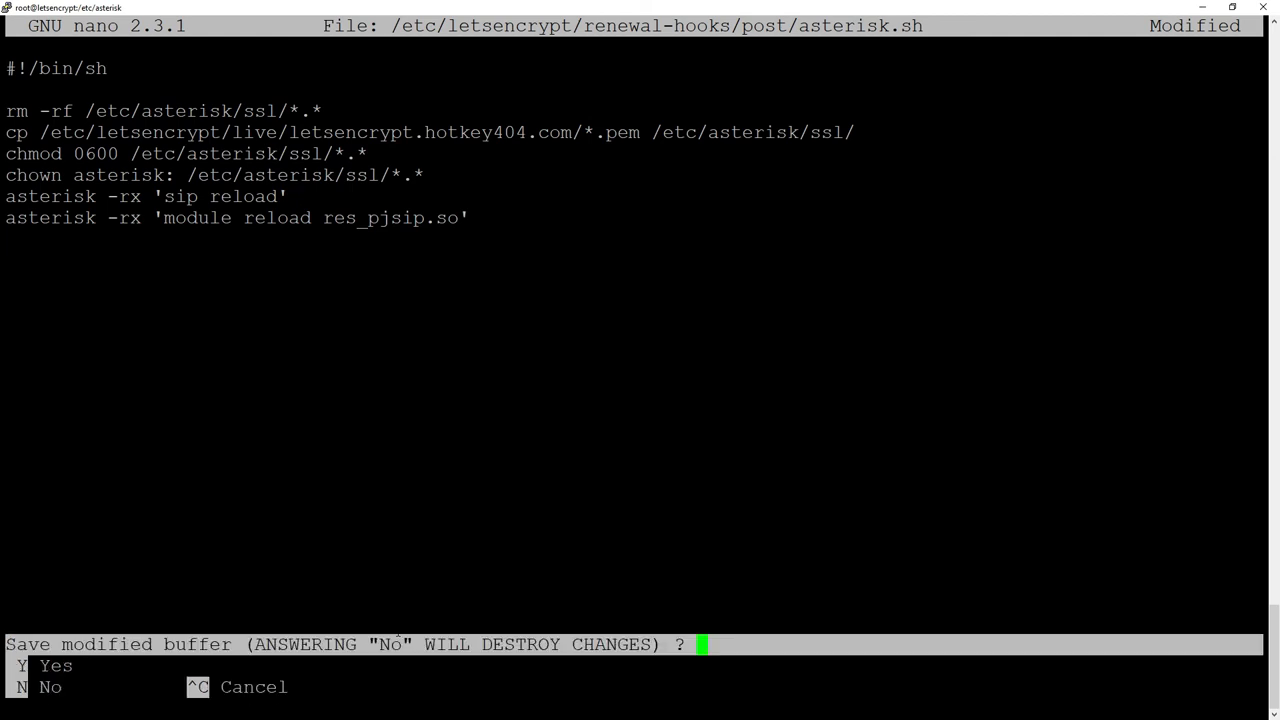
pyautogui.press('y')
pyautogui.press('Return')
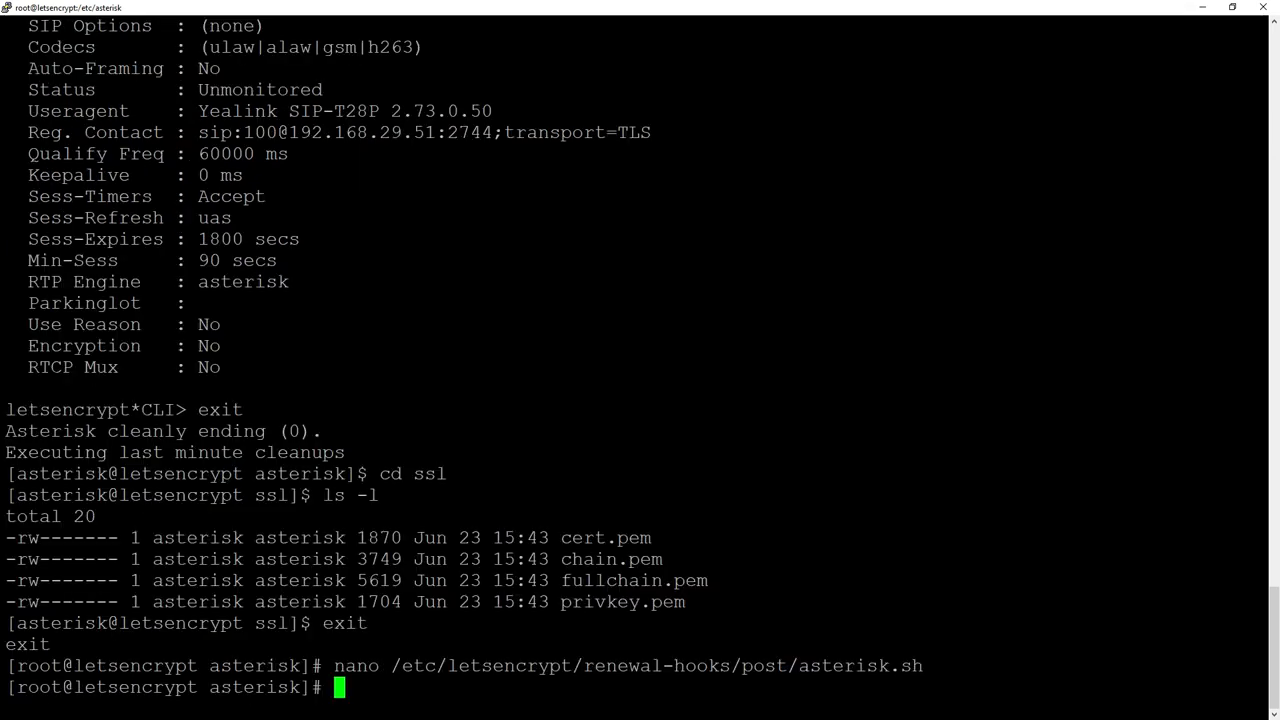
pyautogui.write('nano /etc/crontab')
# - Add '0 0 */10 * * root certbot renew -q' to /etc/crontab and save it
pyautogui.press('Return')
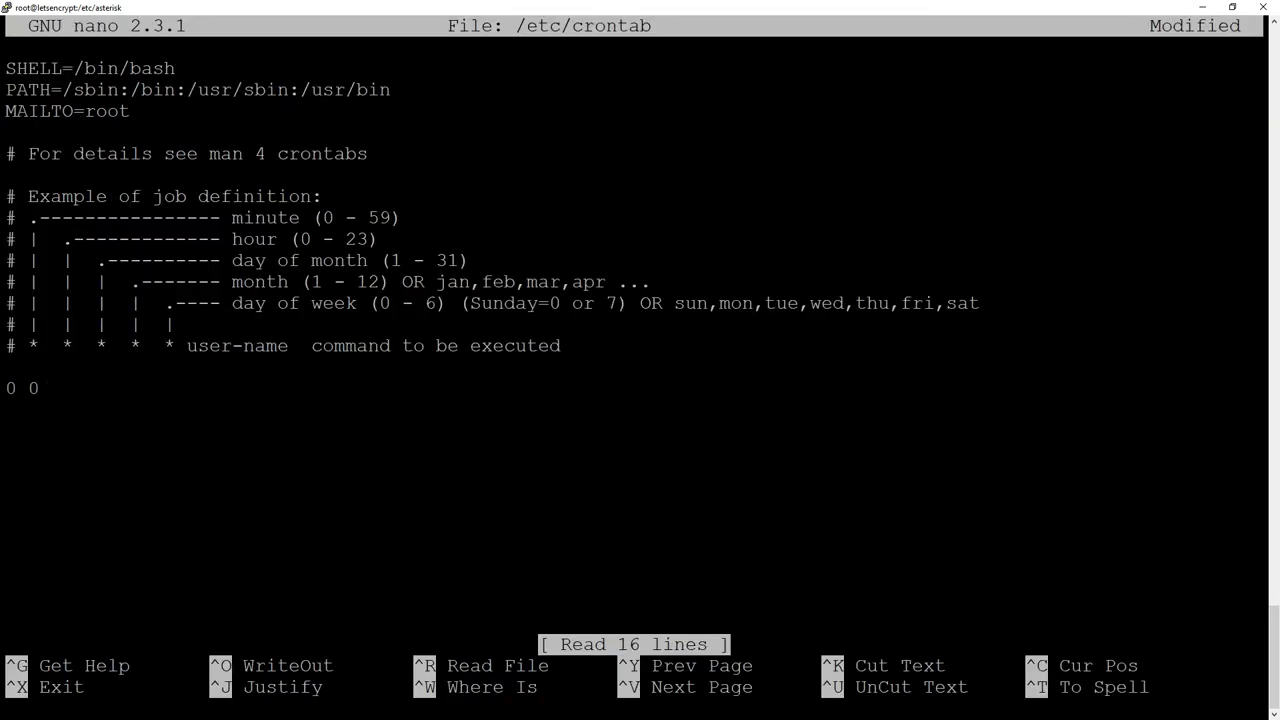
pyautogui.write('*')
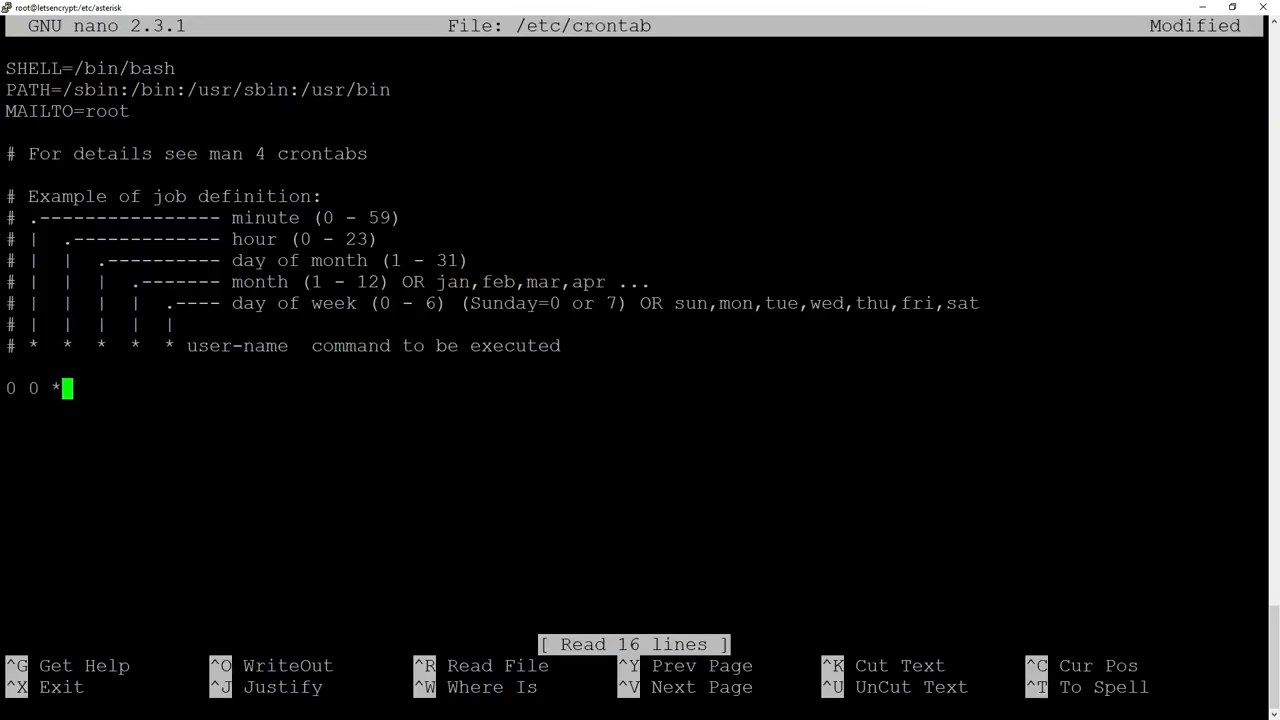
pyautogui.write('/10 ')
pyautogui.write('* * root certbot renew -q')
pyautogui.hotkey('ctrl', 'x')
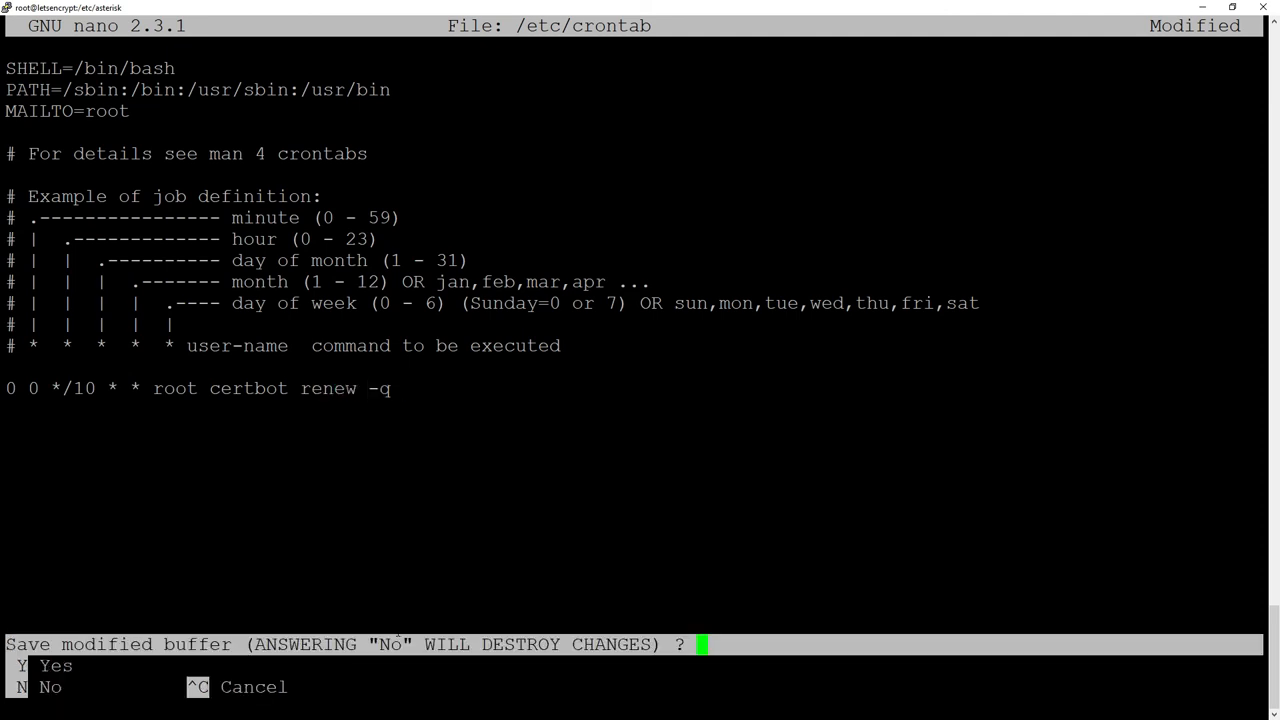
pyautogui.press('y')
pyautogui.press('Return')
pyautogui.write('systemctl reload crond')
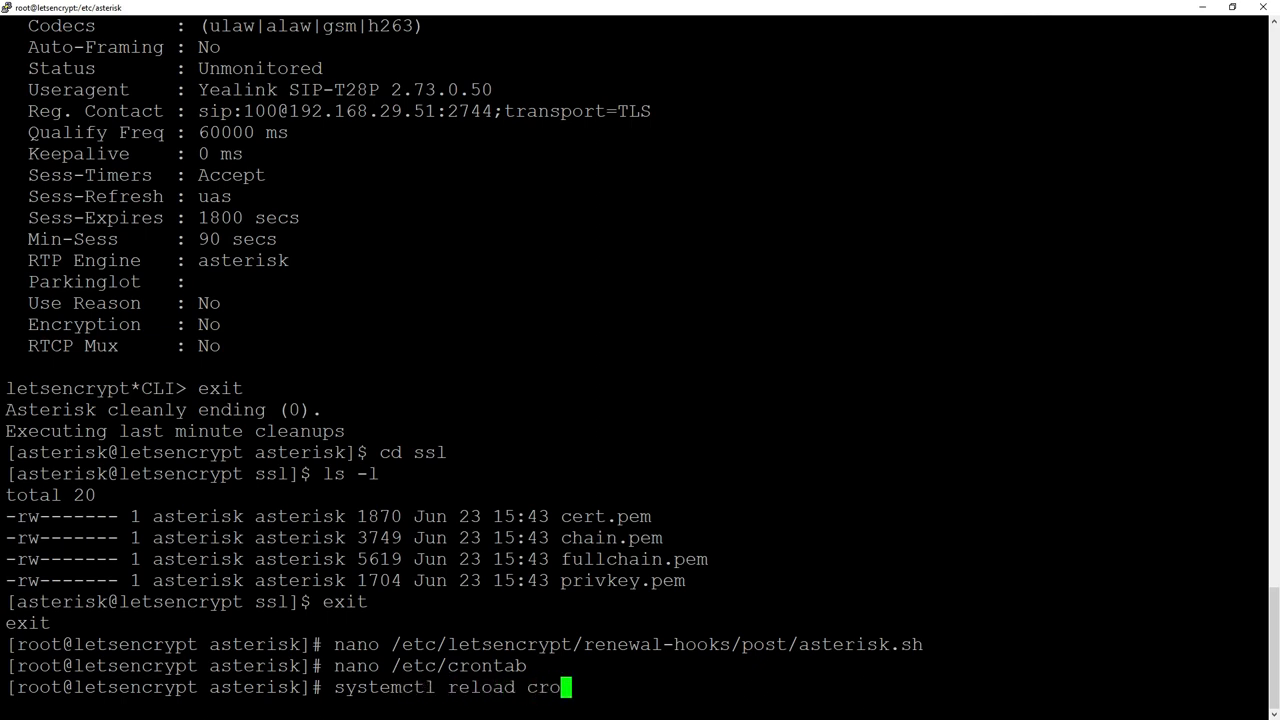